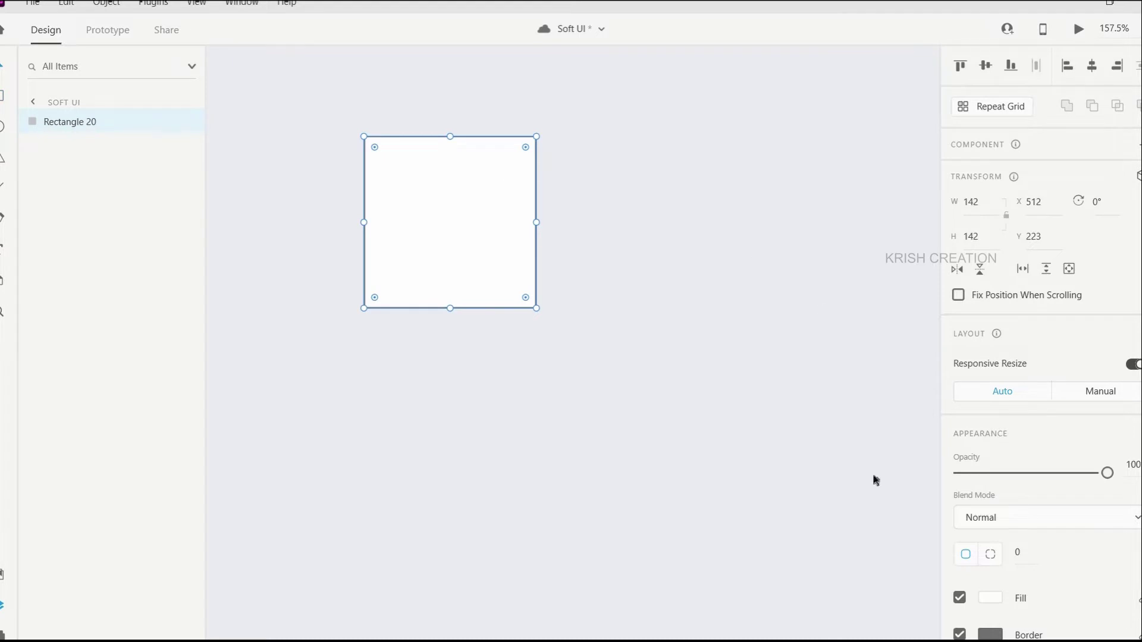
# Remove the square's border and fill it with the light grey-blue colour sampled from the artboard background
pyautogui.scroll(-3, 963, 464)
pyautogui.click(959, 453)
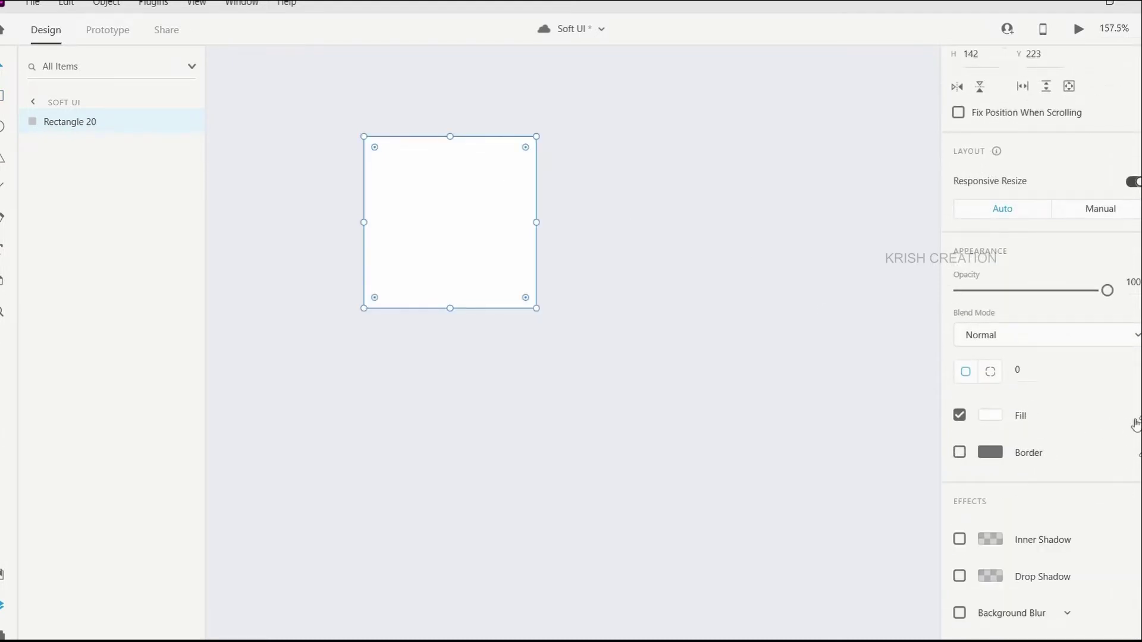
pyautogui.click(703, 212)
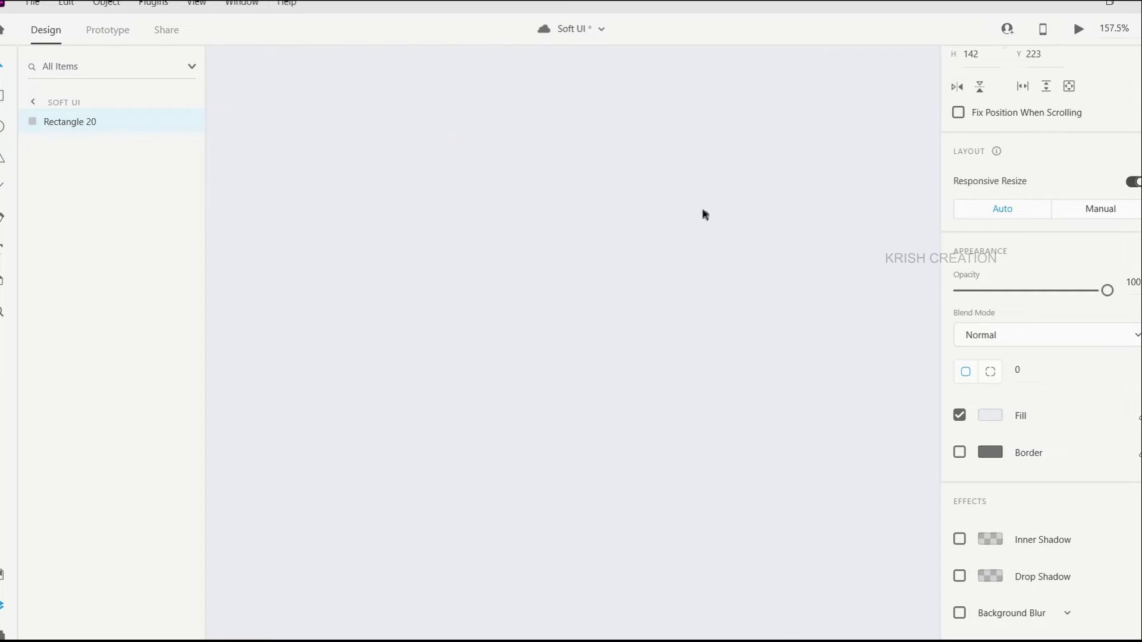
# Add a drop shadow to the square with X offset 6, Y offset 6 and blur 15
pyautogui.scroll(-1, 1058, 404)
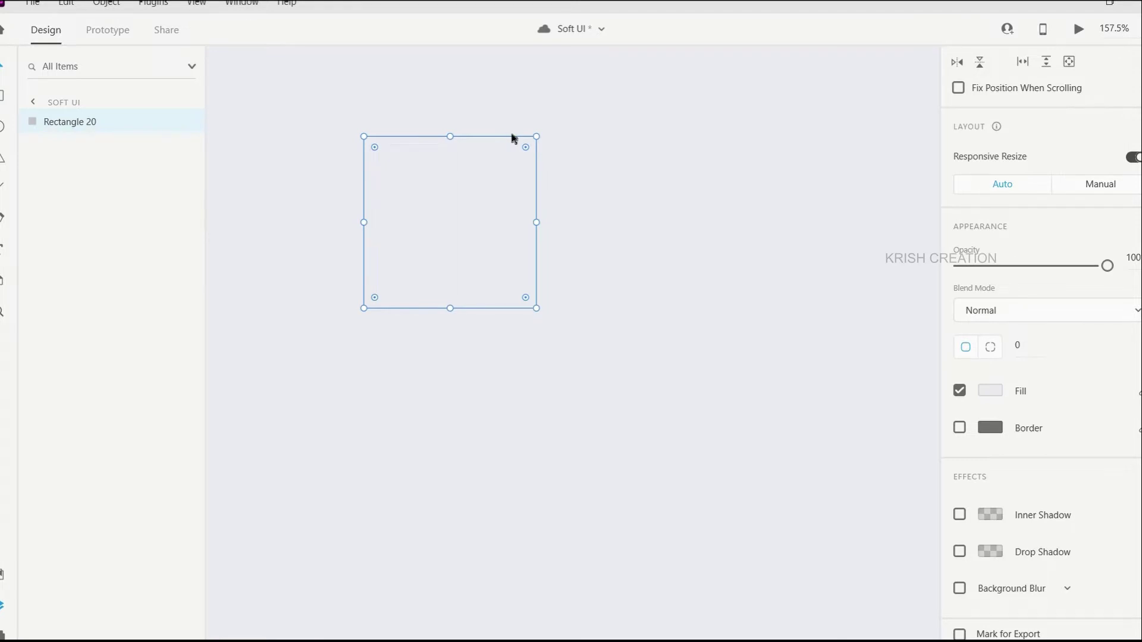
pyautogui.click(961, 553)
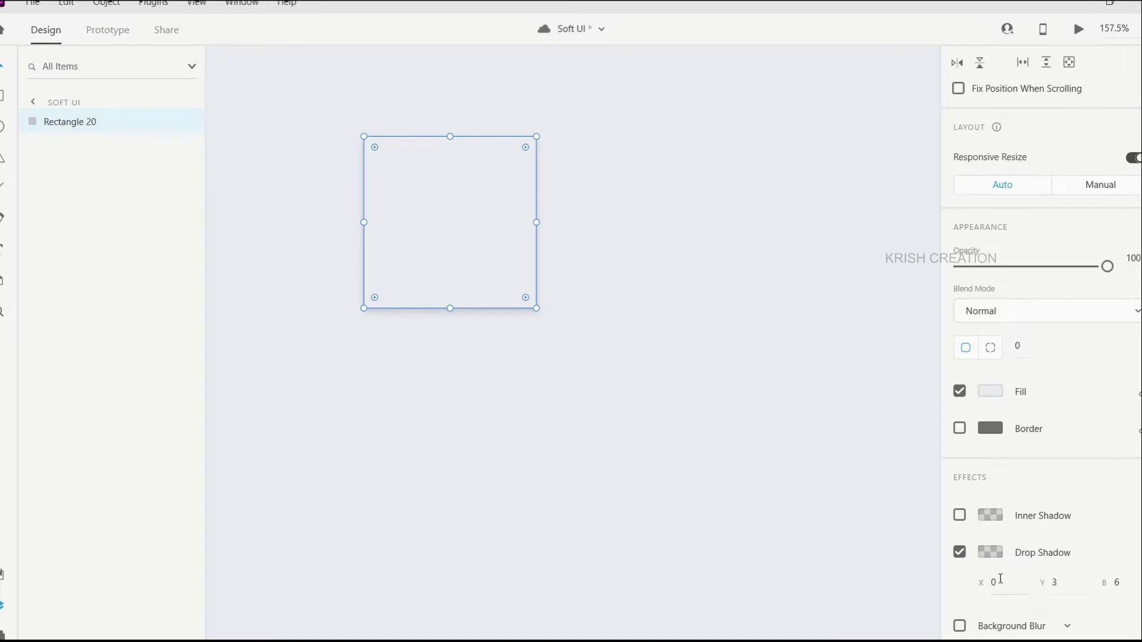
pyautogui.scroll(-1, 998, 568)
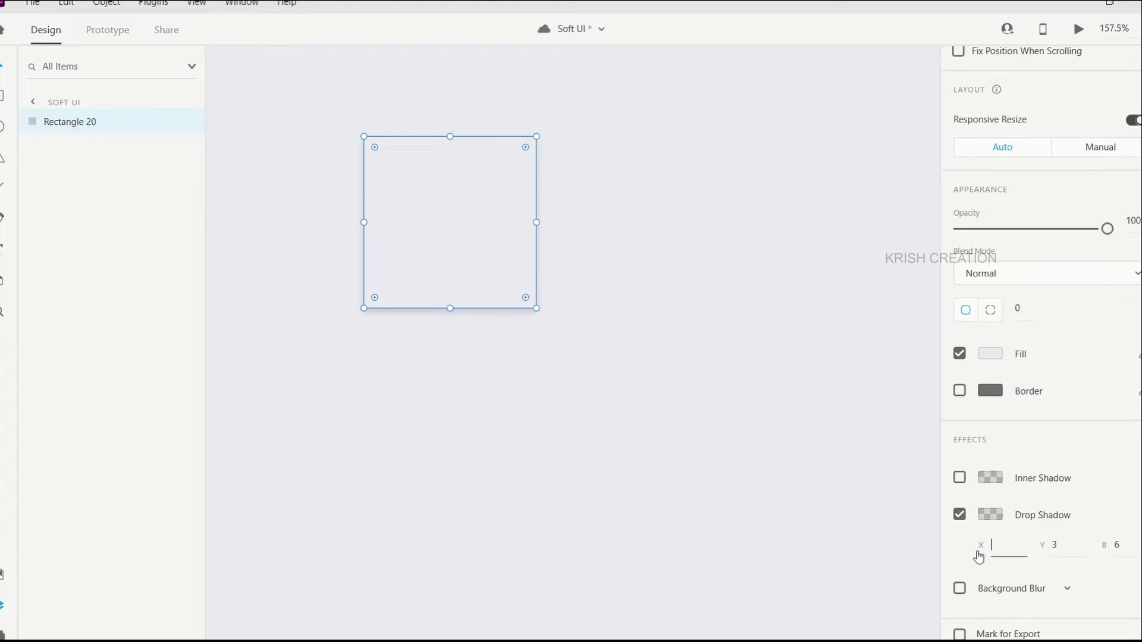
pyautogui.write('6')
pyautogui.press('Tab')
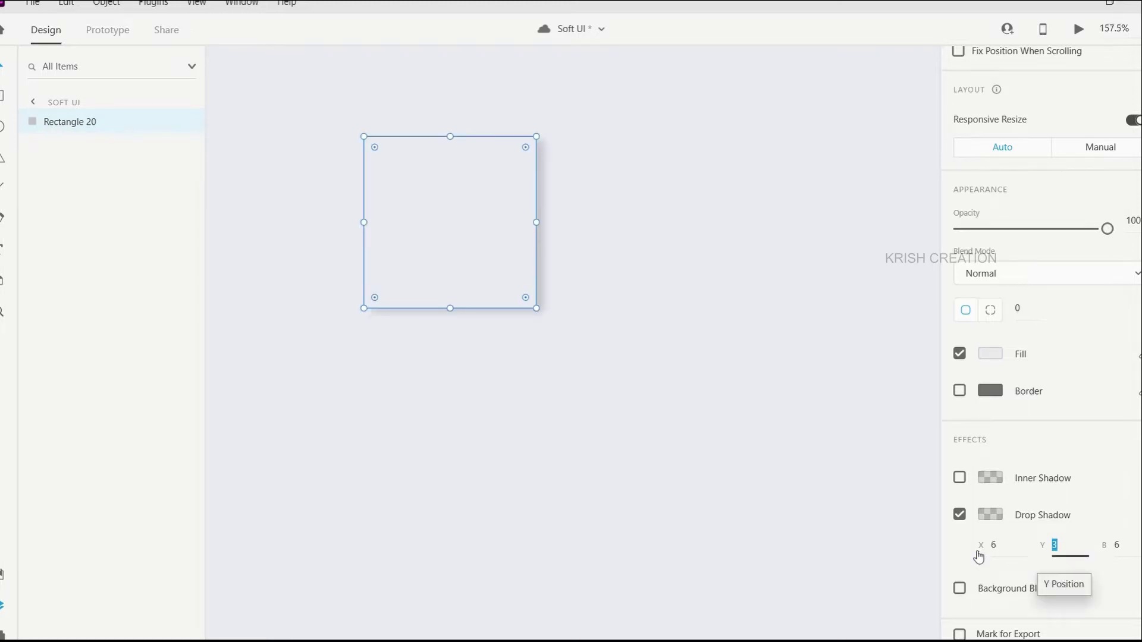
pyautogui.write('6')
pyautogui.press('Tab')
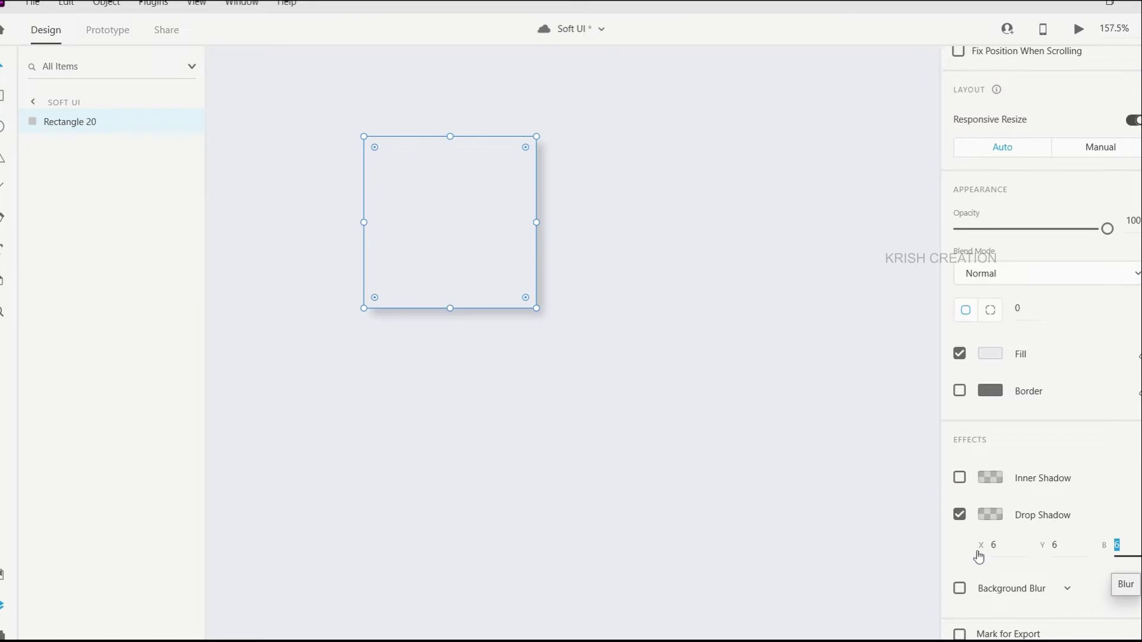
pyautogui.write('15')
pyautogui.press('Return')
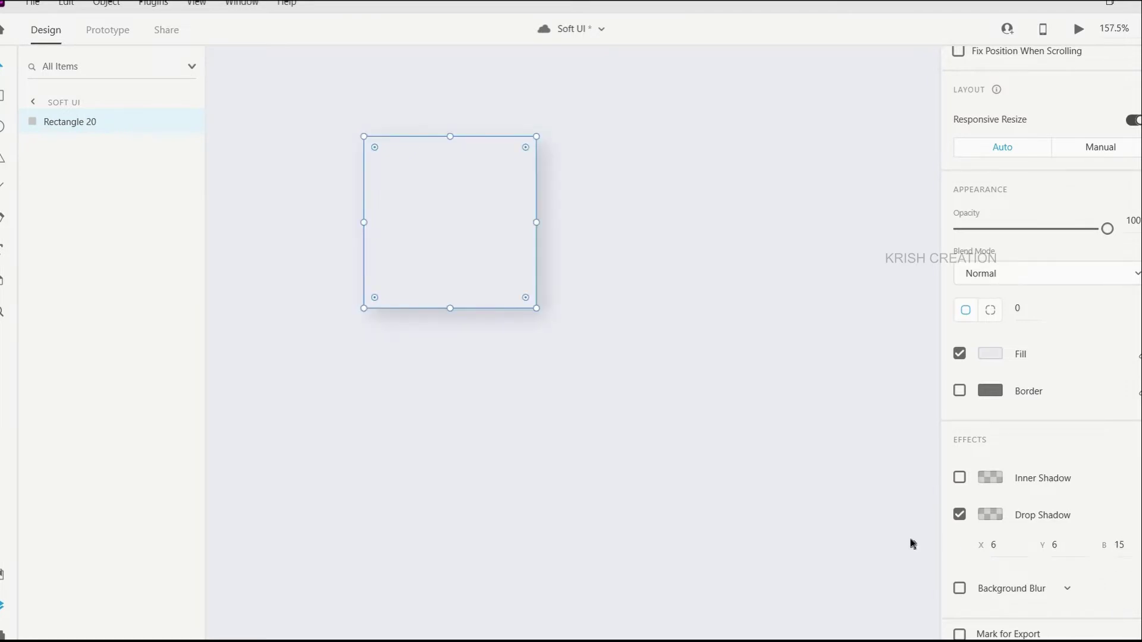
pyautogui.click(587, 274)
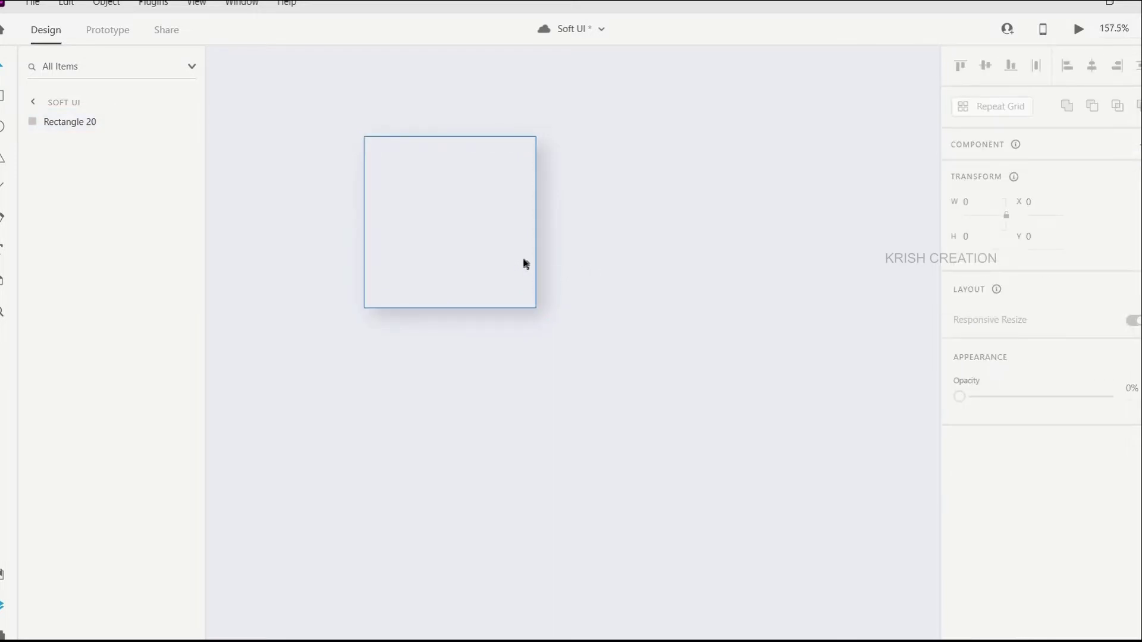
# Duplicate the square in place and rename the original, lower layer as Dark
pyautogui.click(505, 248)
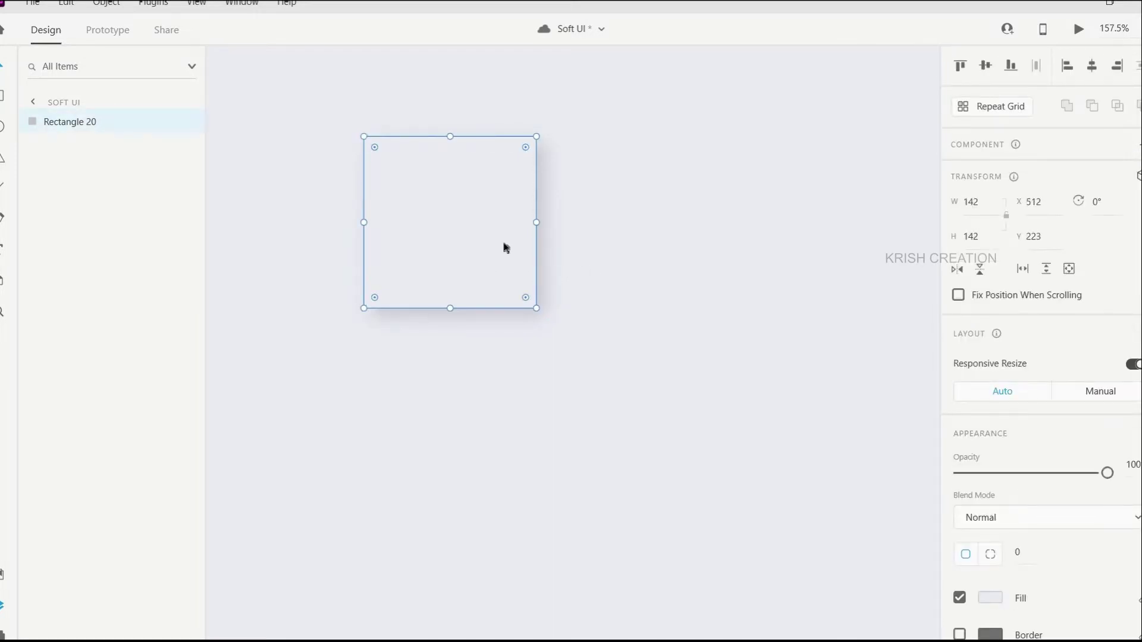
pyautogui.hotkey('ctrl', 'd')
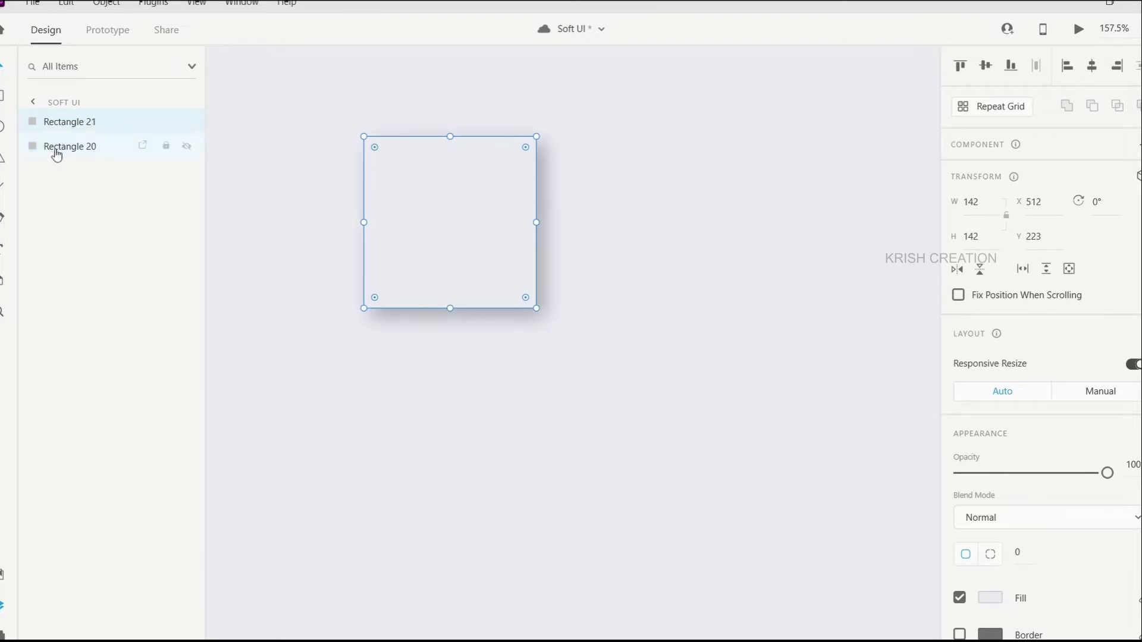
pyautogui.doubleClick(77, 146)
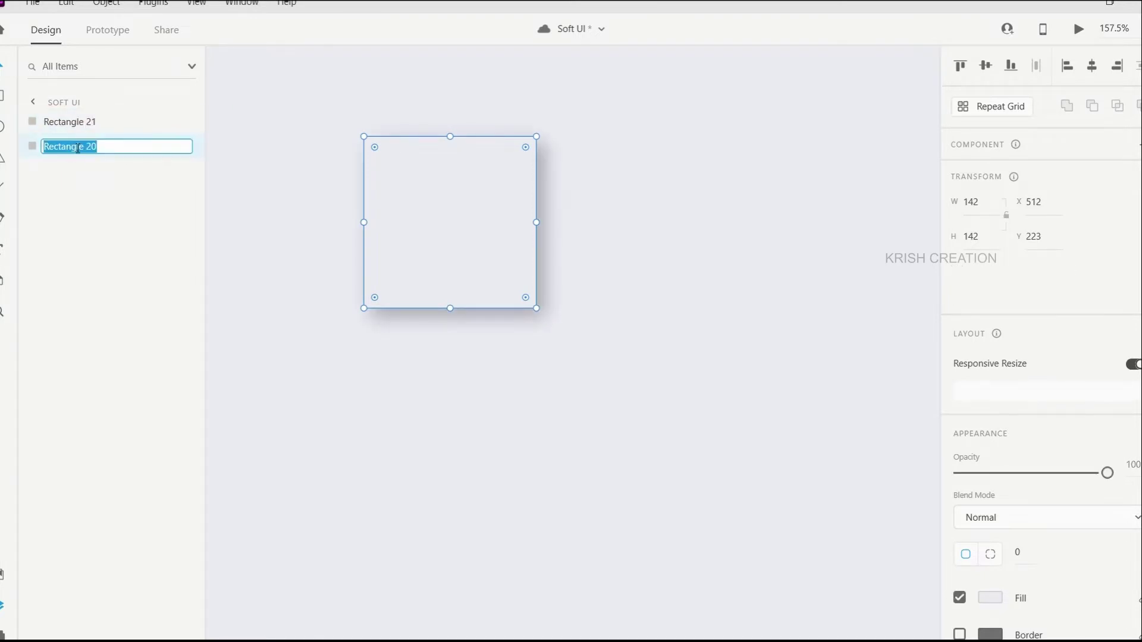
pyautogui.write('Dark')
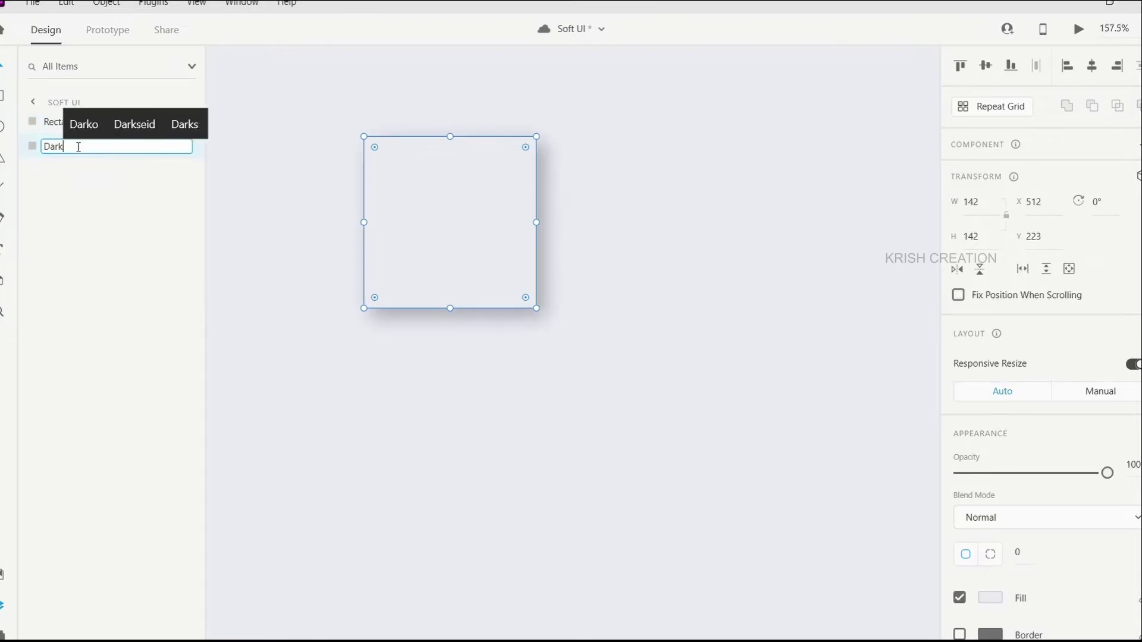
pyautogui.press('Return')
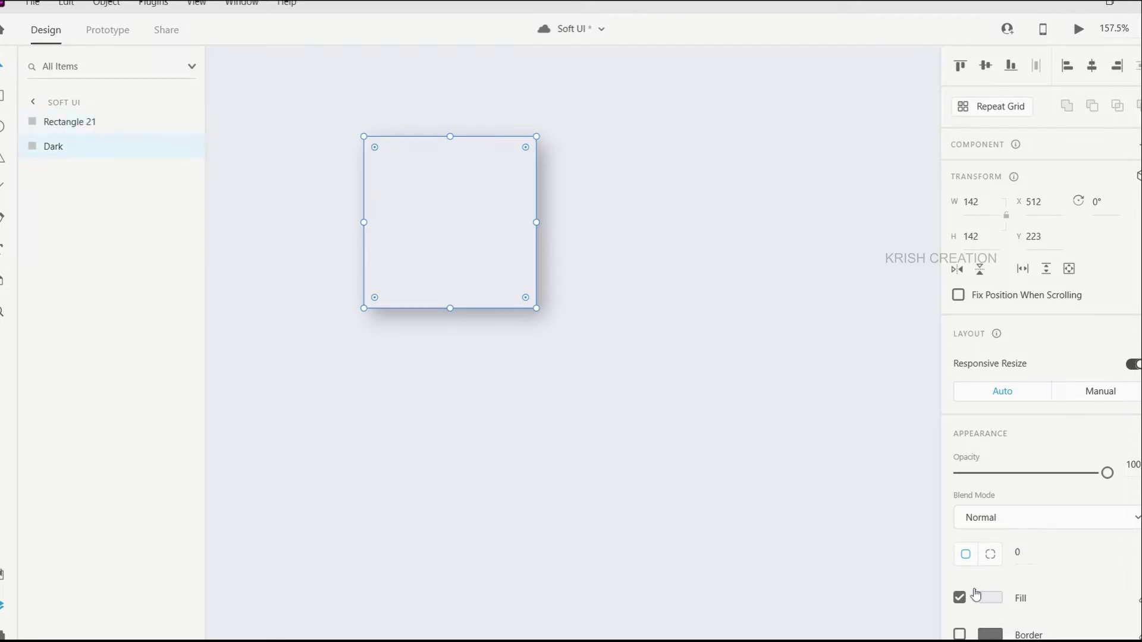
# Rename the duplicated square's layer as Light
pyautogui.scroll(-3, 998, 586)
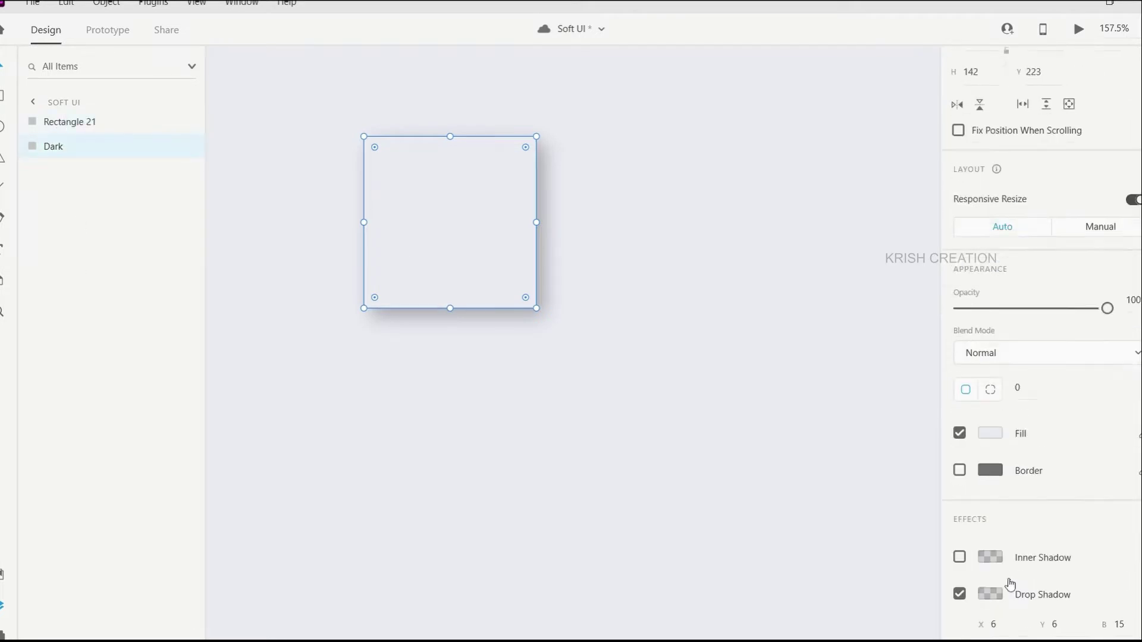
pyautogui.doubleClick(89, 122)
pyautogui.write('Whi')
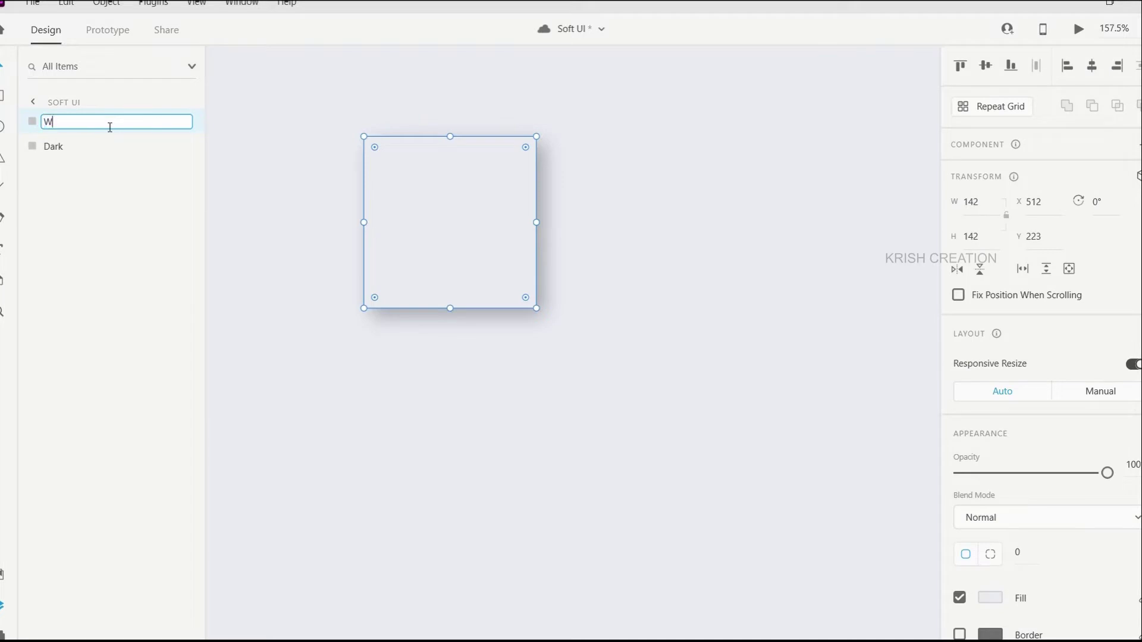
pyautogui.press('BackSpace')
pyautogui.press('BackSpace')
pyautogui.write('Light')
pyautogui.press('Return')
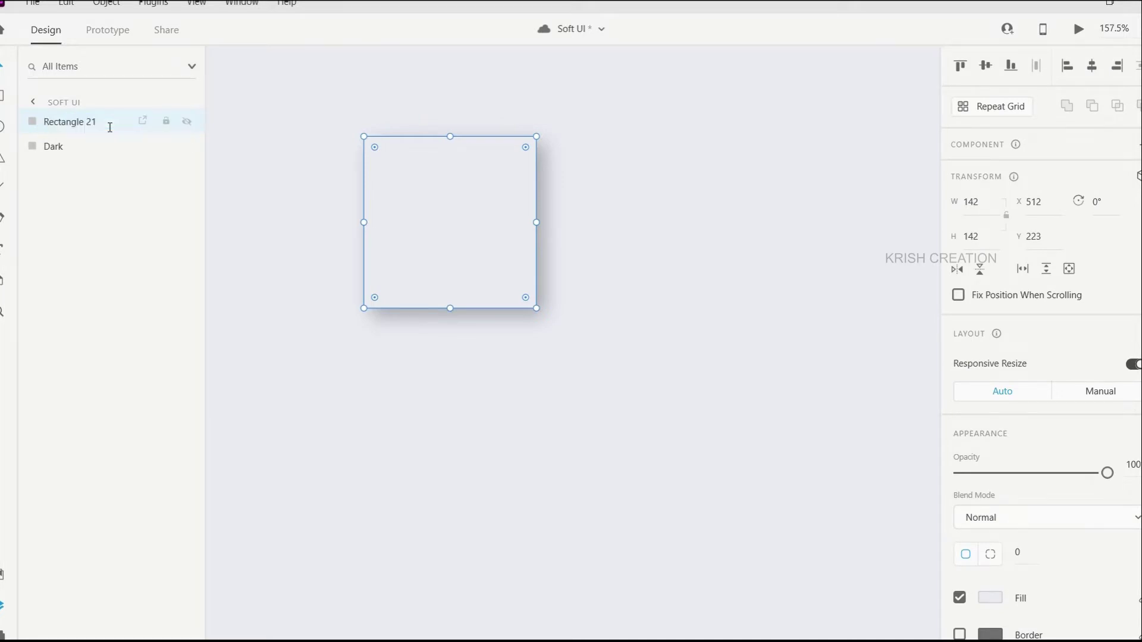
# Raise the opacity of the Dark square's black drop shadow to about 20%
pyautogui.click(64, 149)
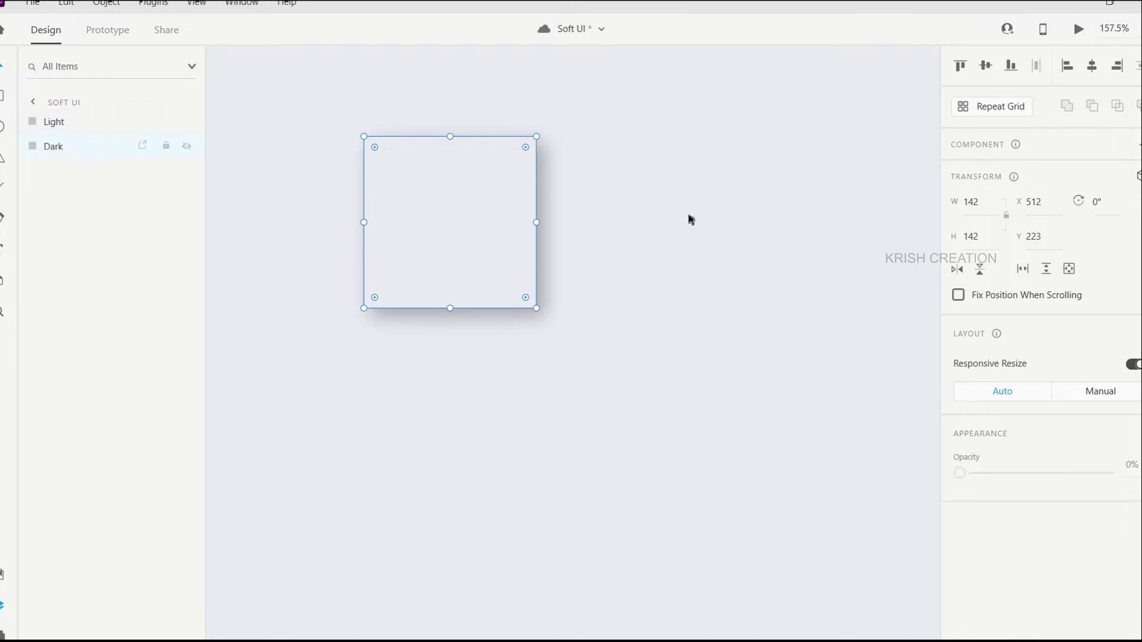
pyautogui.scroll(-4, 1044, 378)
pyautogui.click(989, 517)
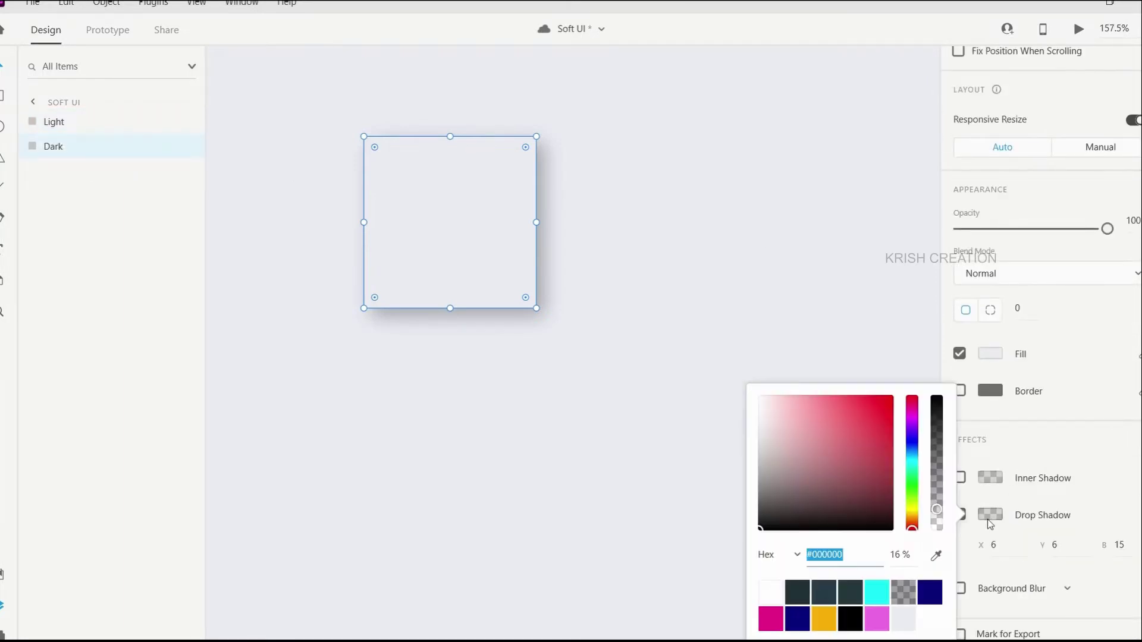
pyautogui.moveTo(937, 511); pyautogui.dragTo(937, 505)
pyautogui.click(514, 439)
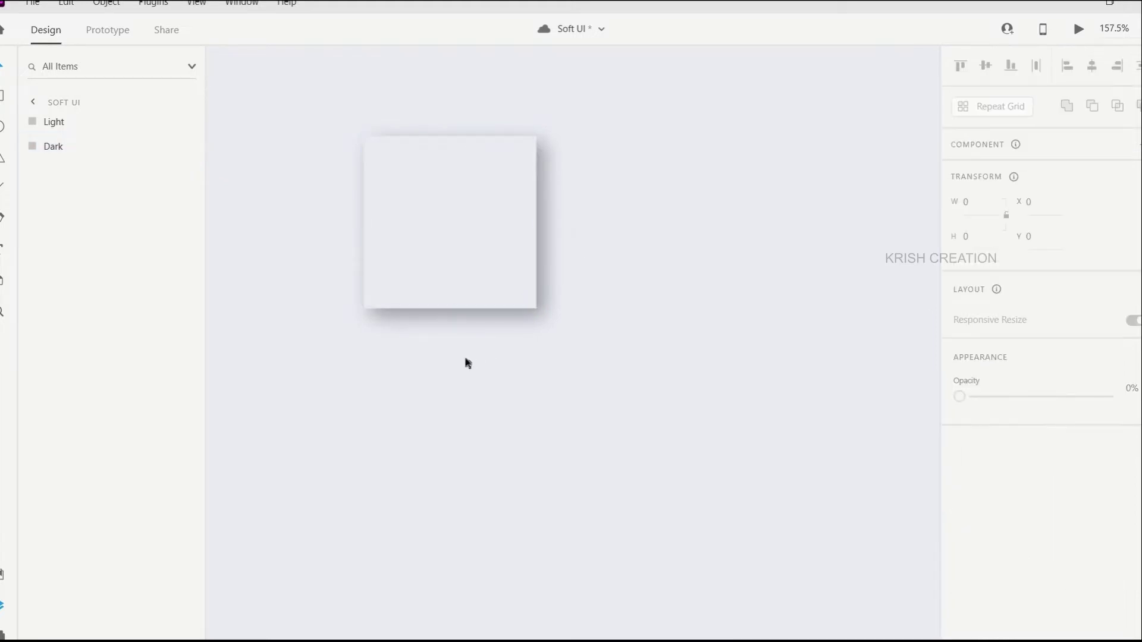
pyautogui.scroll(2, 467, 176)
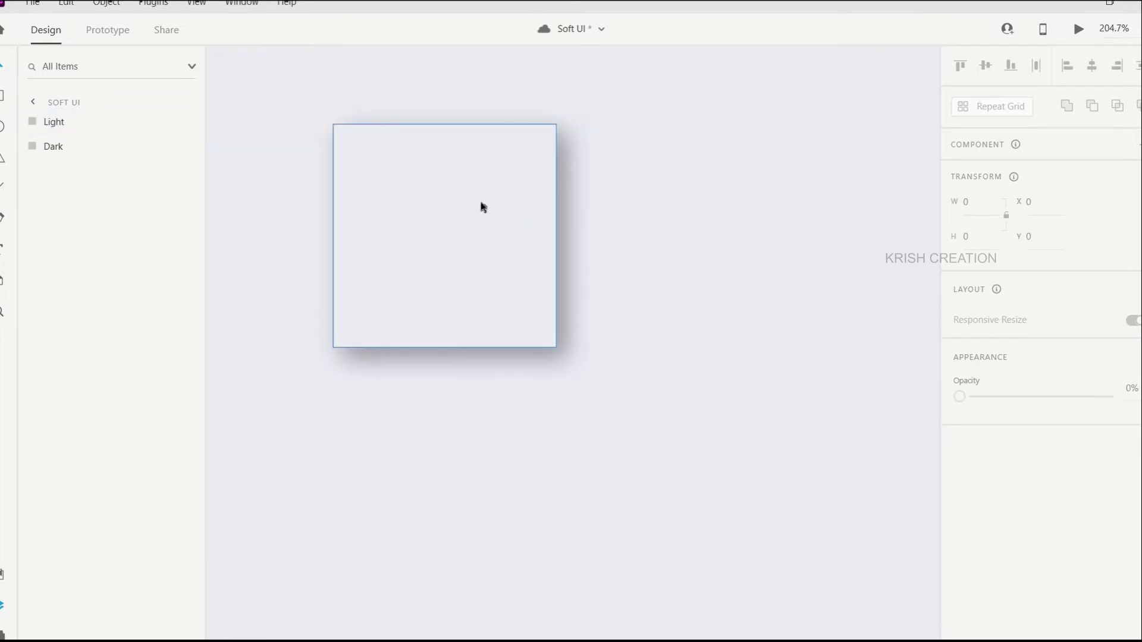
# Change the Light square's drop shadow colour to white (#FFFFFF) at 78% opacity
pyautogui.click(37, 122)
pyautogui.scroll(-1, 1088, 494)
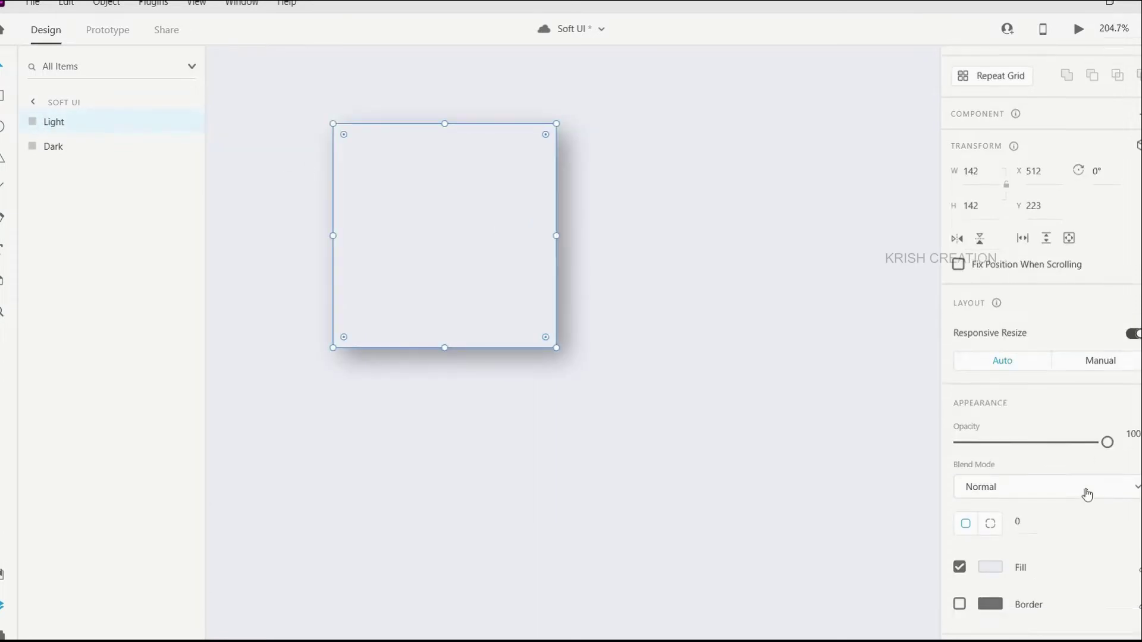
pyautogui.scroll(-4, 1087, 494)
pyautogui.click(990, 515)
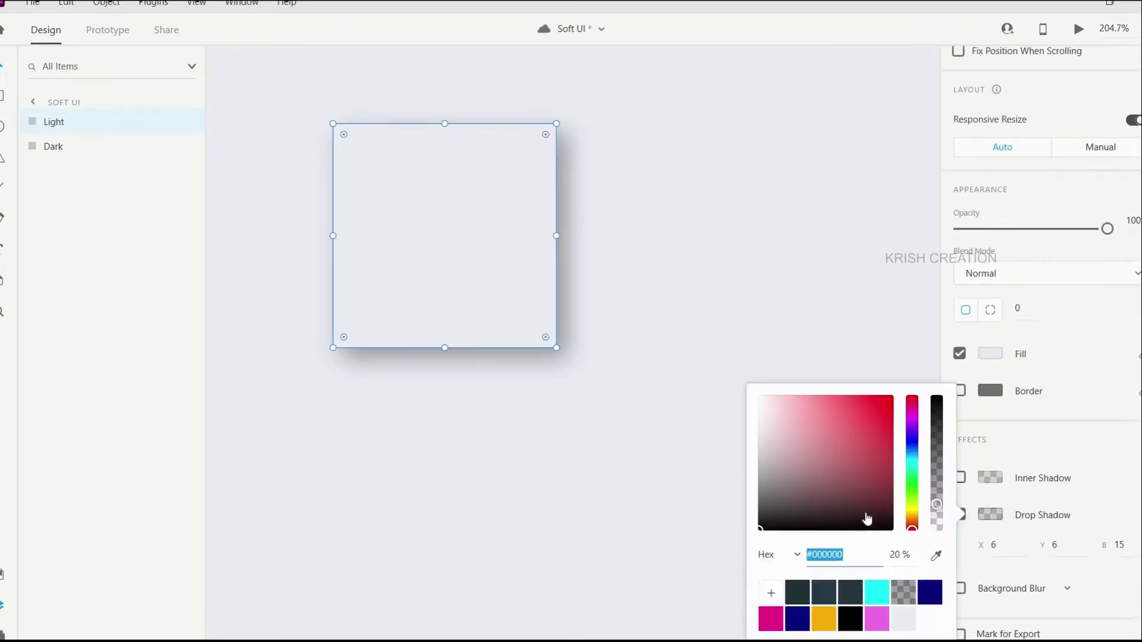
pyautogui.moveTo(866, 518); pyautogui.dragTo(762, 382)
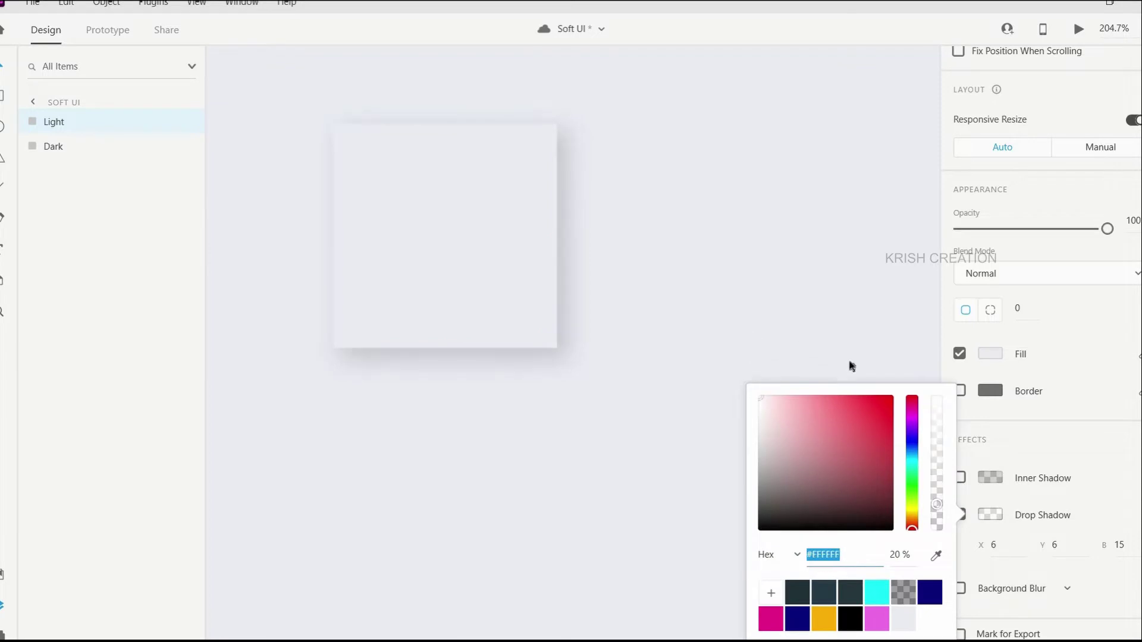
pyautogui.moveTo(937, 505); pyautogui.dragTo(937, 429)
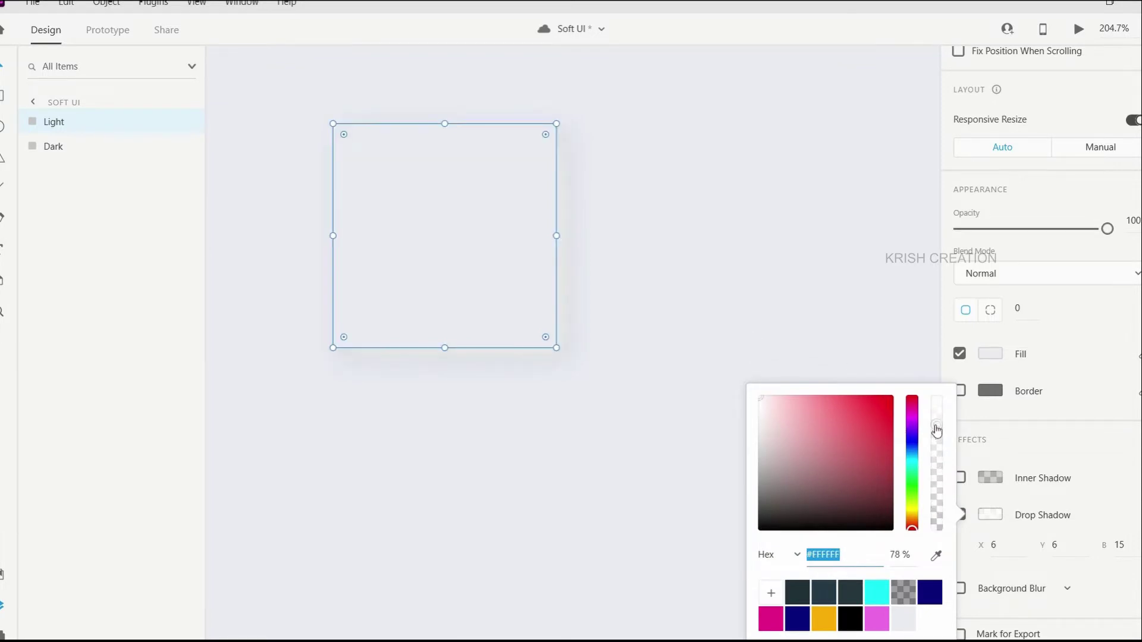
# Set the Light square's drop shadow offsets to X -6 and Y -6
pyautogui.click(996, 545)
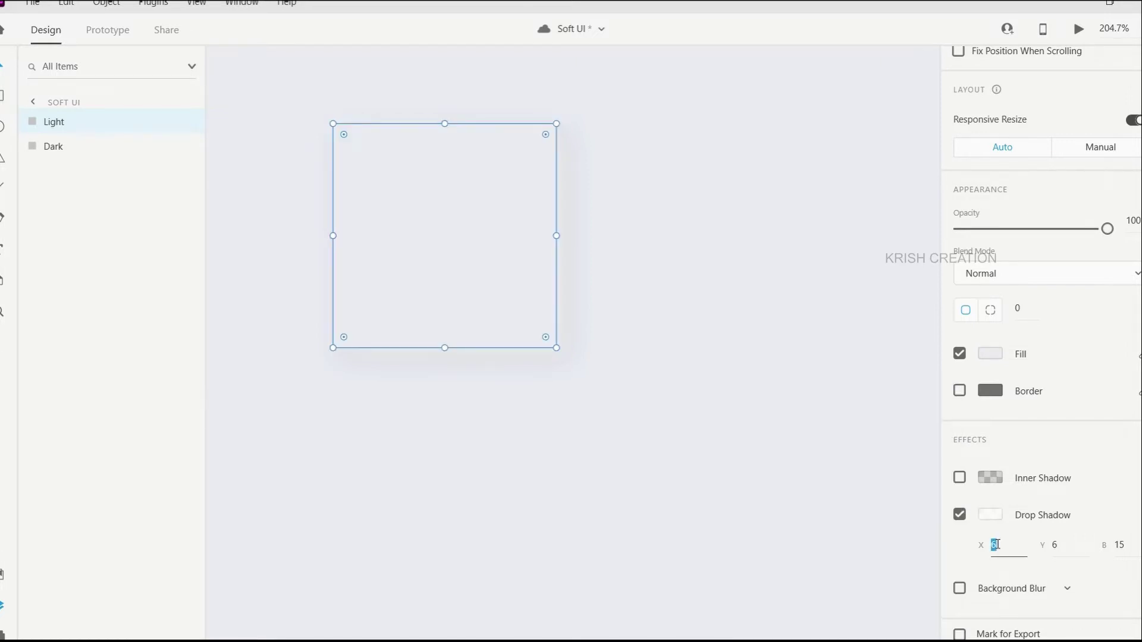
pyautogui.press('Tab')
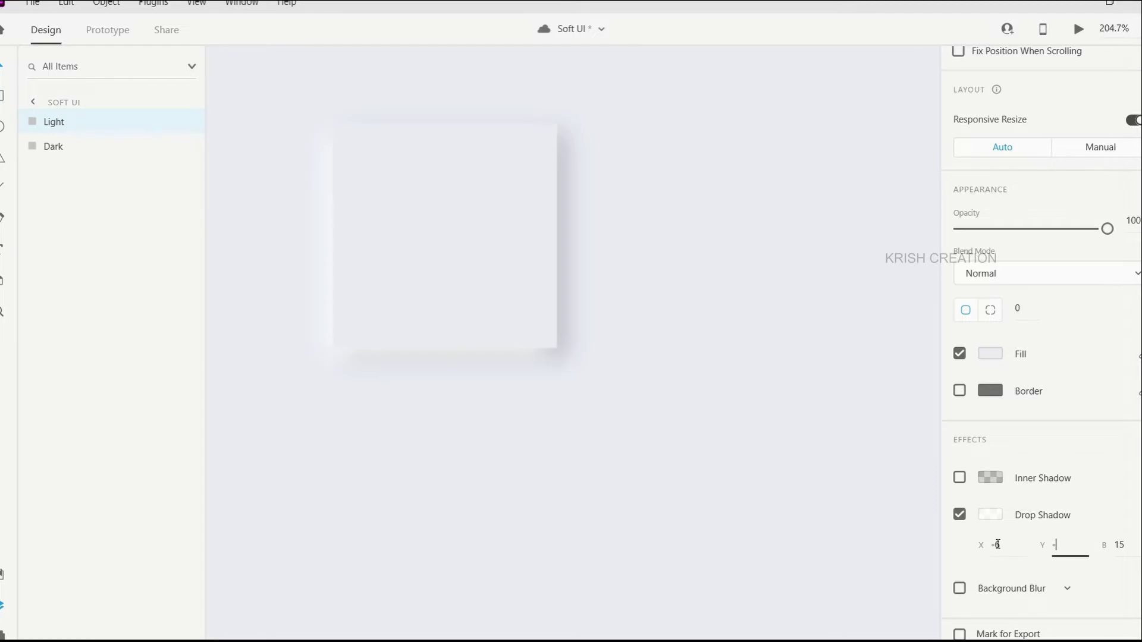
pyautogui.write('-6')
pyautogui.press('Return')
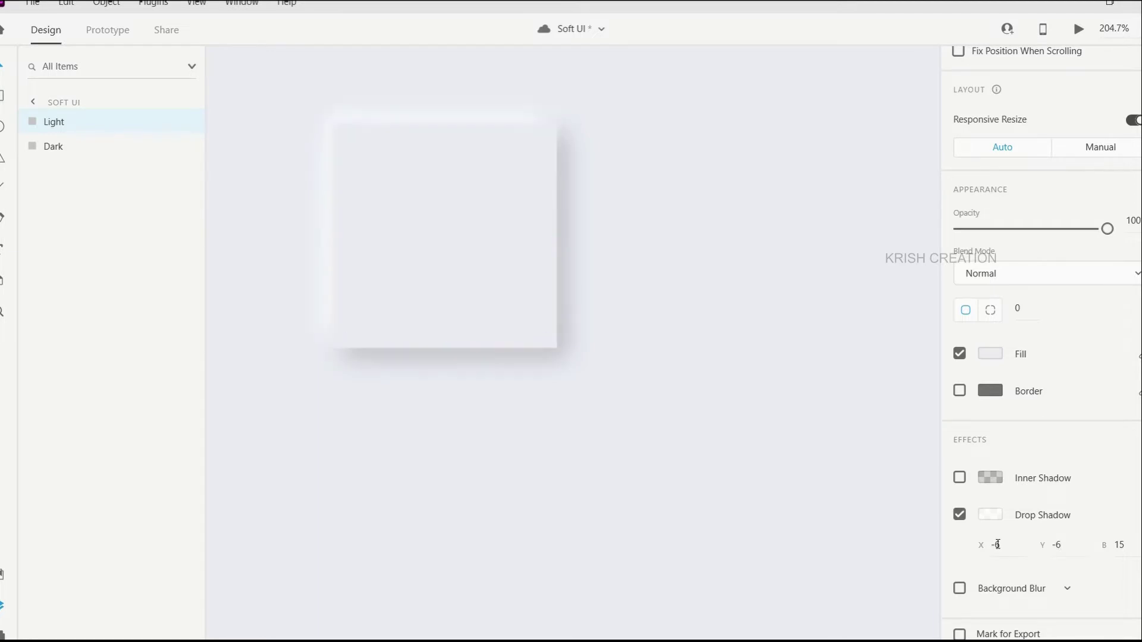
pyautogui.click(624, 411)
# Group the overlapping Light and Dark squares into one object
pyautogui.scroll(-3, 618, 405)
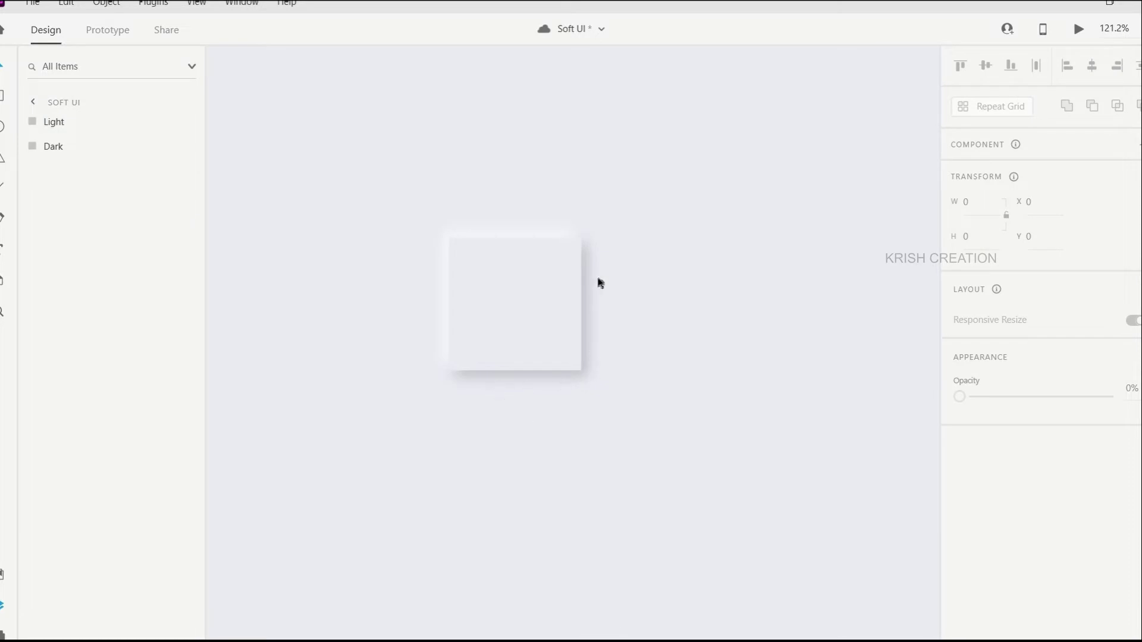
pyautogui.scroll(-3, 657, 302)
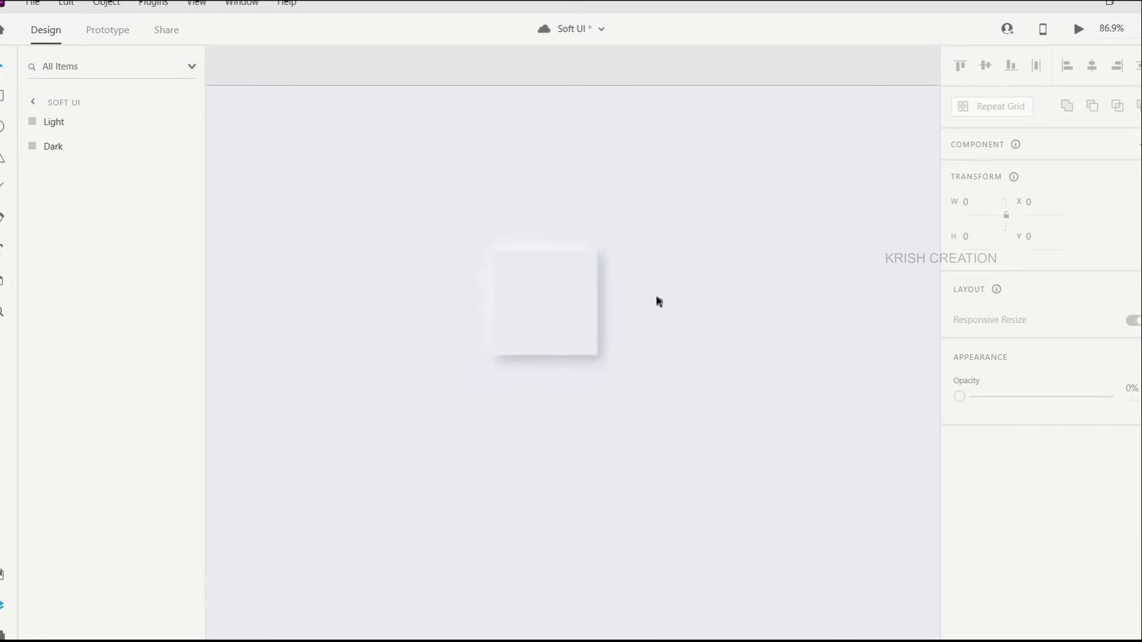
pyautogui.hscroll(2, 722, 308)
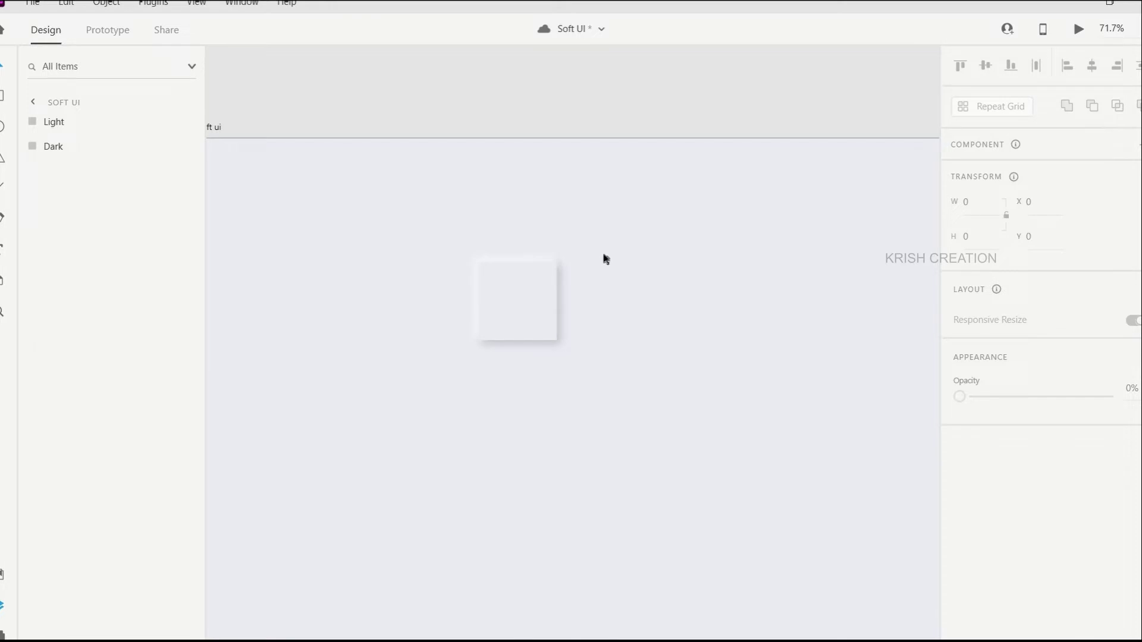
pyautogui.moveTo(449, 253); pyautogui.dragTo(586, 366)
pyautogui.hotkey('ctrl', 'g')
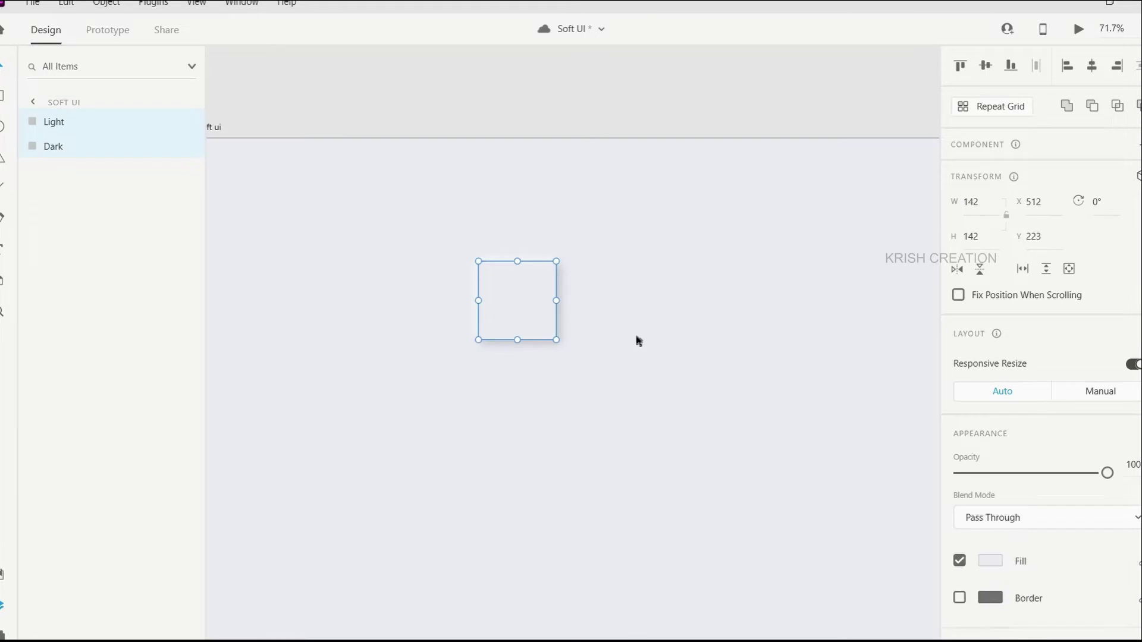
pyautogui.click(647, 323)
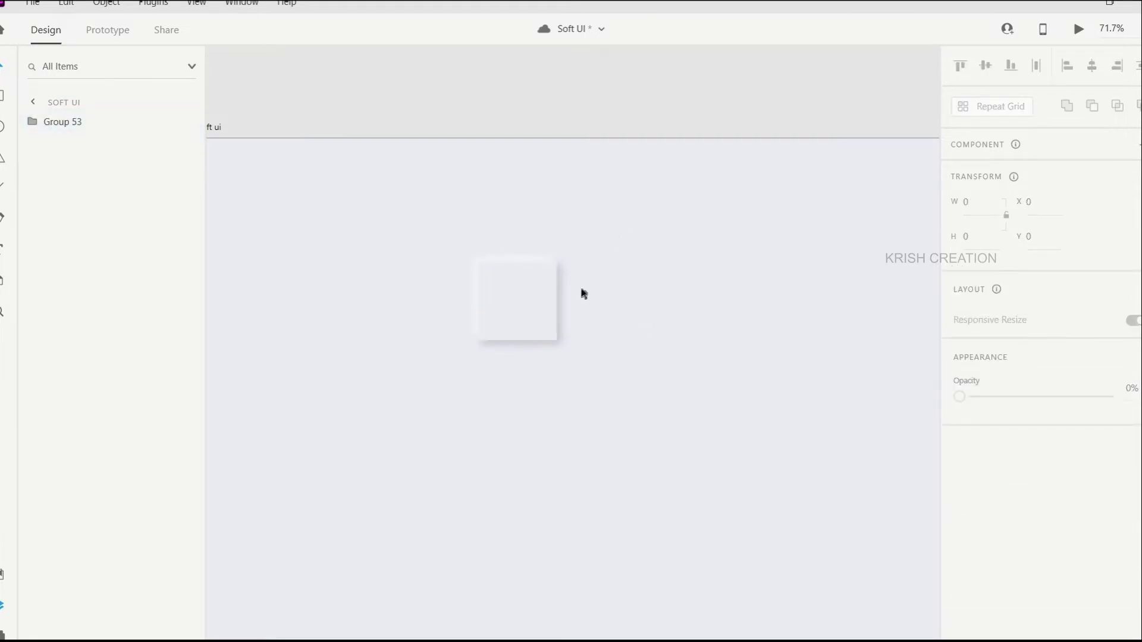
pyautogui.scroll(5, 581, 293)
pyautogui.click(484, 315)
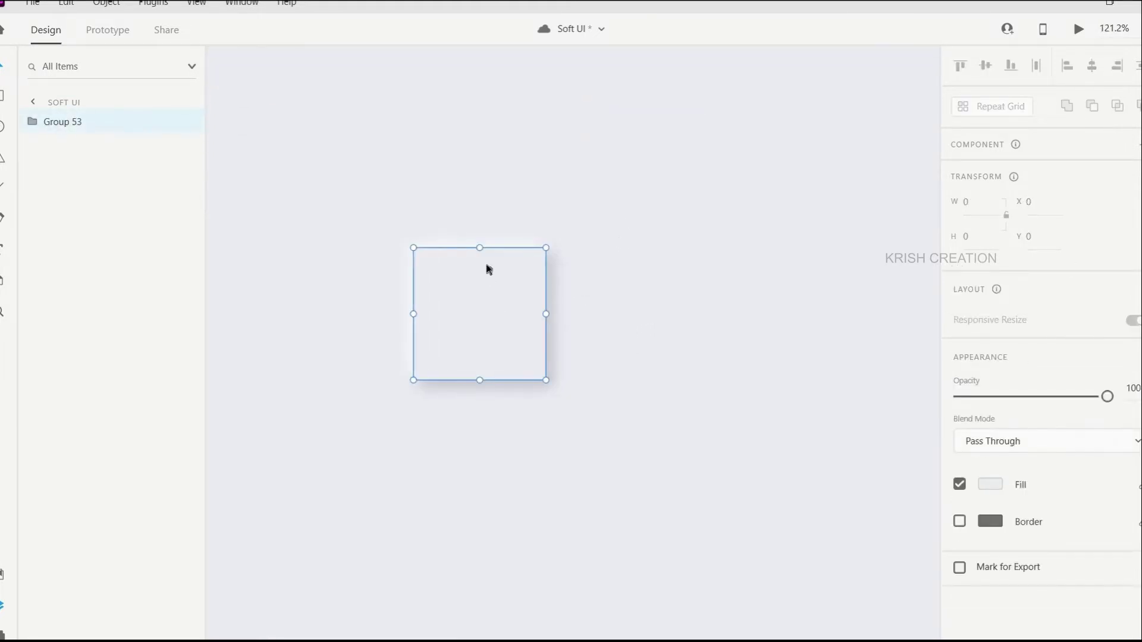
pyautogui.click(615, 379)
pyautogui.scroll(1, 703, 497)
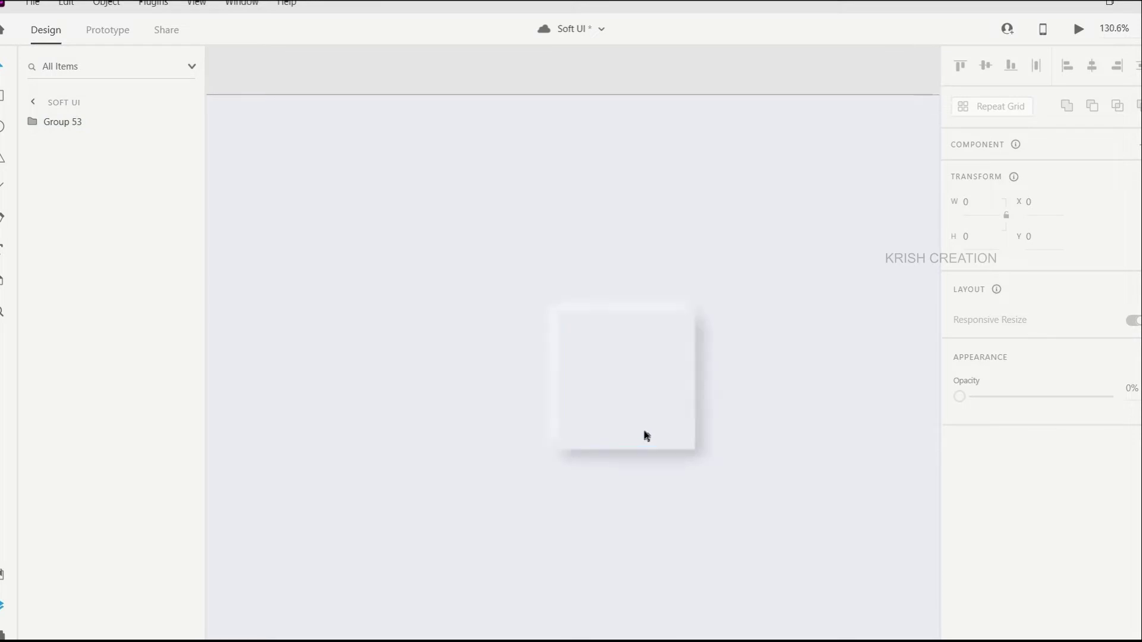
pyautogui.scroll(2, 647, 436)
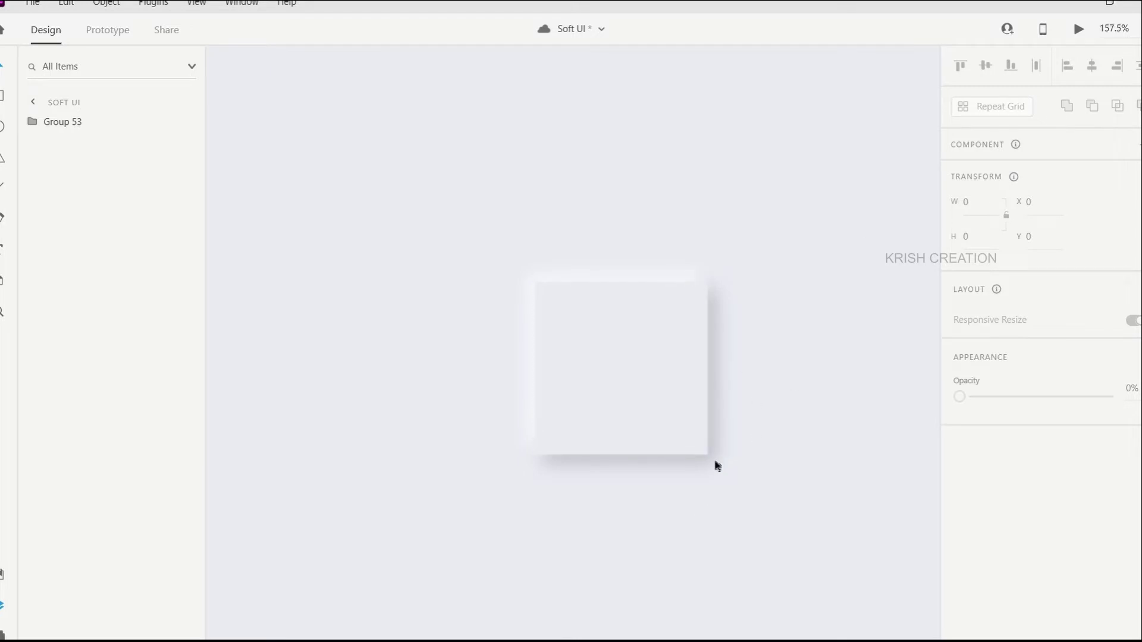
pyautogui.scroll(-3, 538, 428)
pyautogui.hscroll(5, 529, 395)
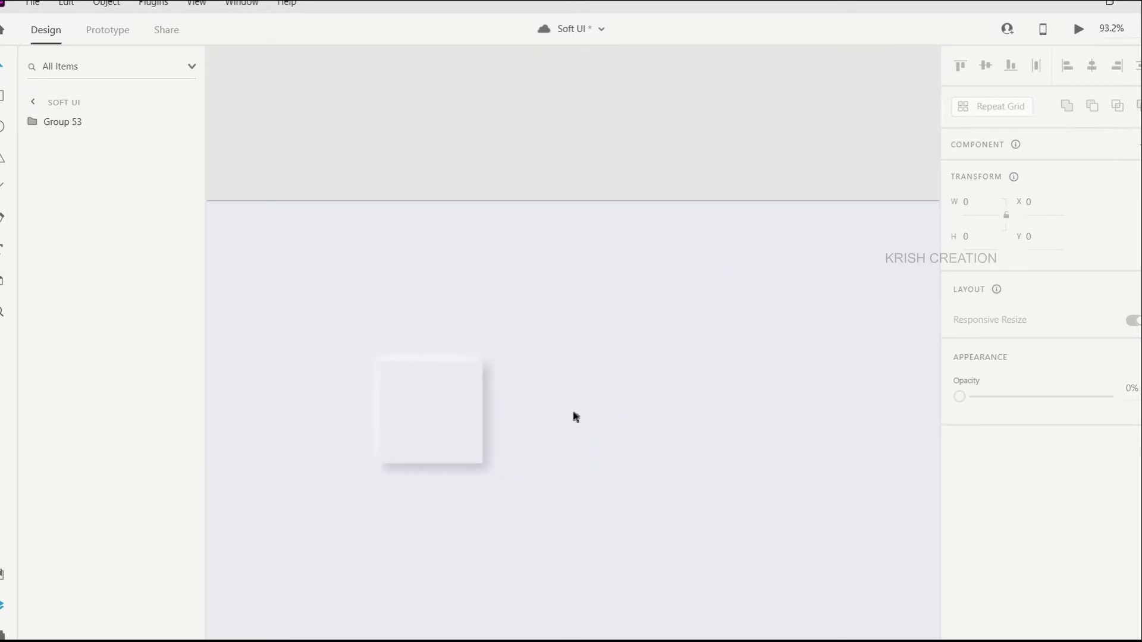
pyautogui.click(327, 402)
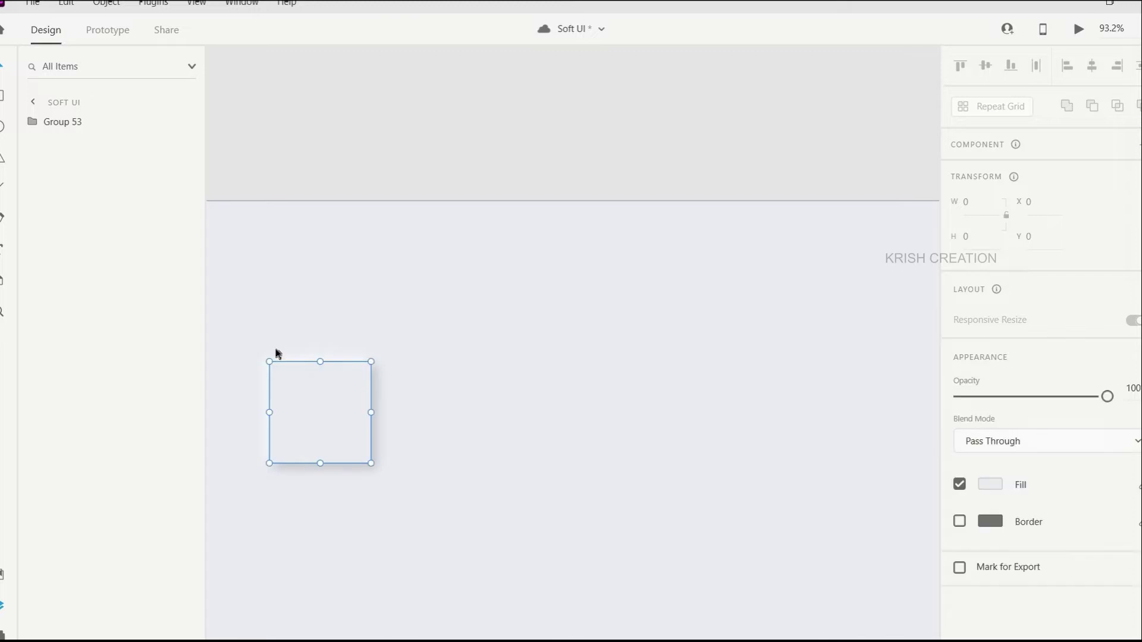
pyautogui.click(486, 428)
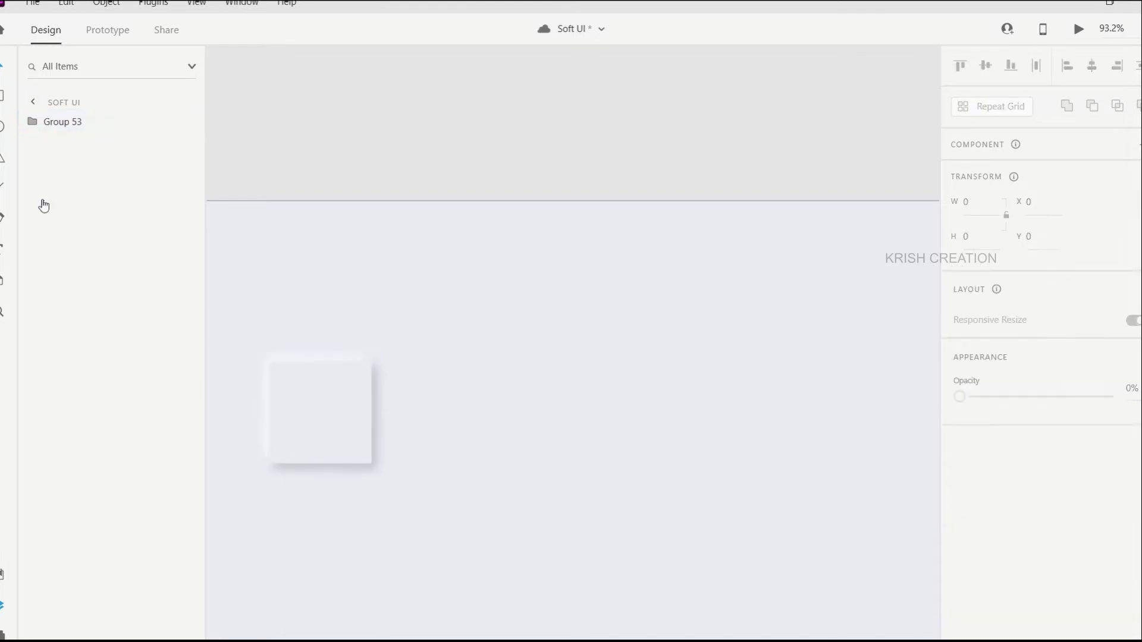
# Draw a 142 × 142 square level with the grouped square and move it sideways to about X 799, Y 223
pyautogui.click(1, 102)
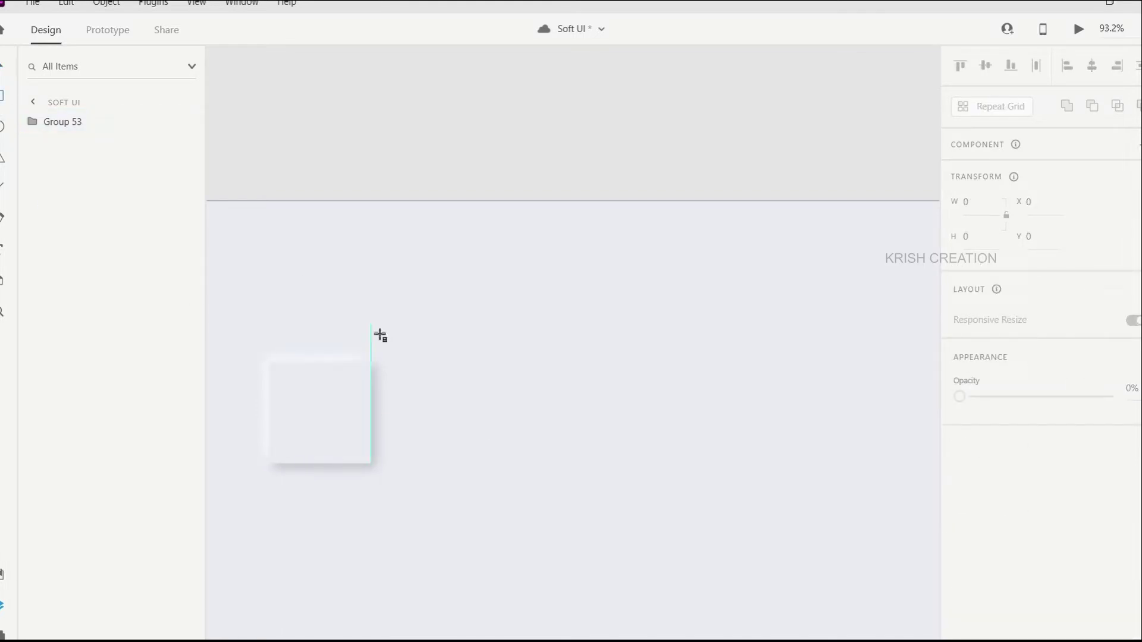
pyautogui.moveTo(405, 362)
pyautogui.mouseDown()
pyautogui.moveTo(462, 451)
pyautogui.moveTo(493, 449)
pyautogui.moveTo(506, 479)
pyautogui.mouseUp()
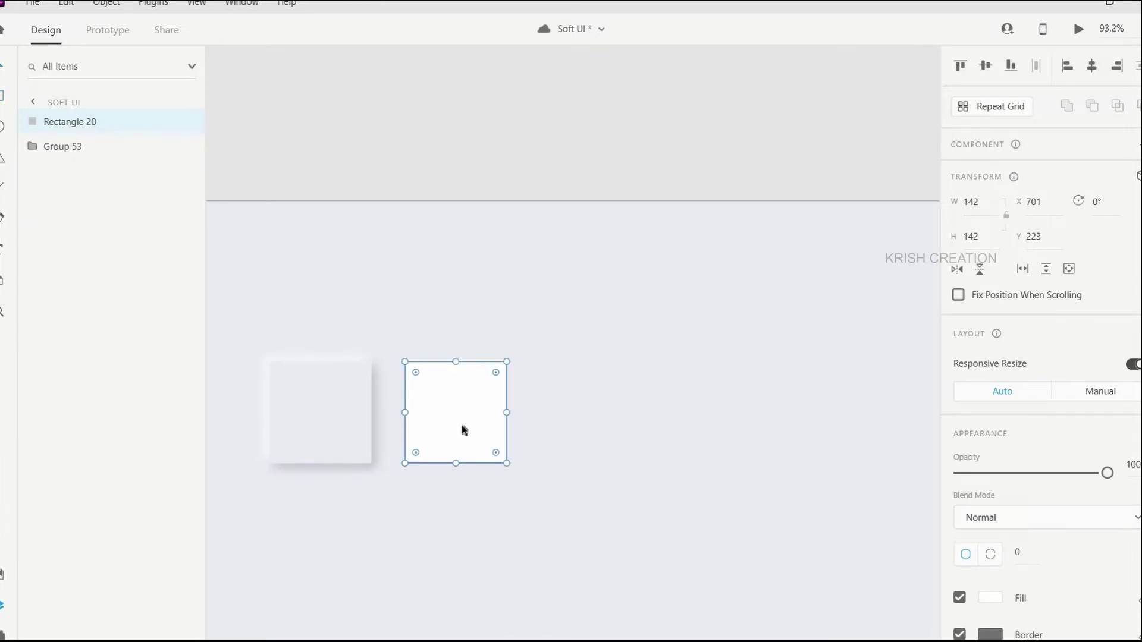
pyautogui.moveTo(464, 430); pyautogui.dragTo(534, 431)
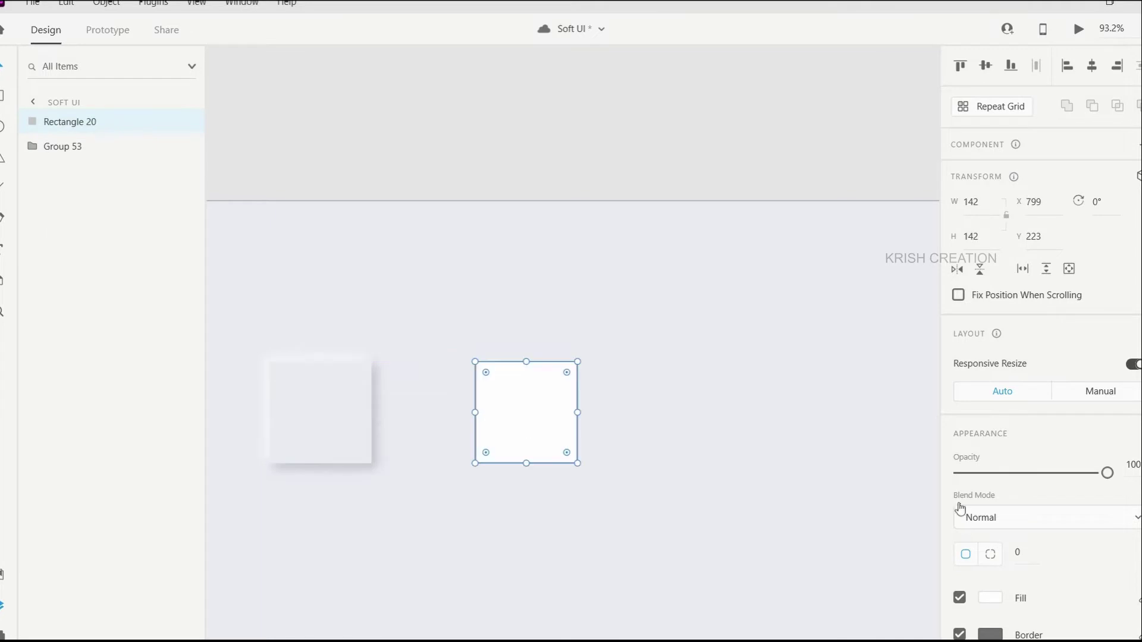
# Remove the new square's fill and match its border colour to the artboard background by sampling it
pyautogui.scroll(-3, 960, 508)
pyautogui.click(959, 416)
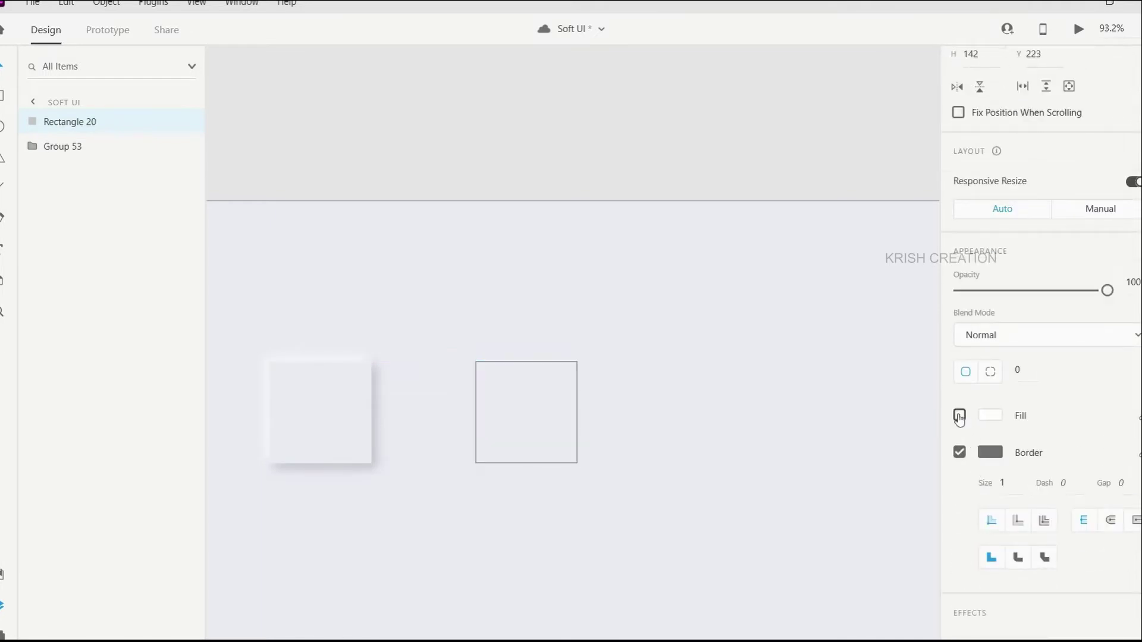
pyautogui.click(1130, 456)
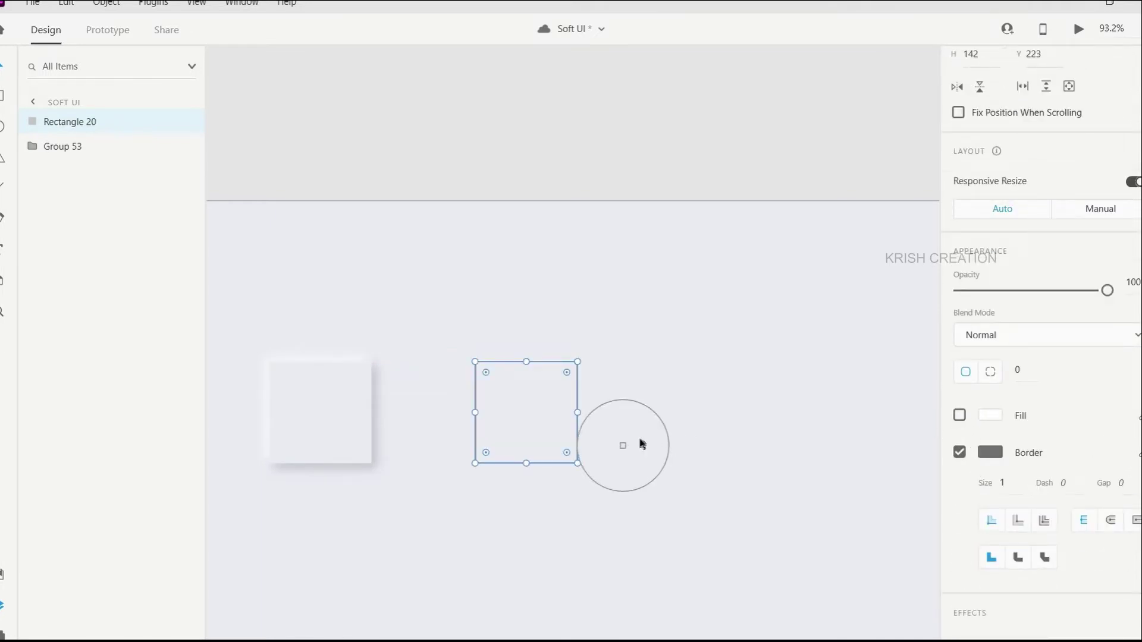
pyautogui.click(714, 426)
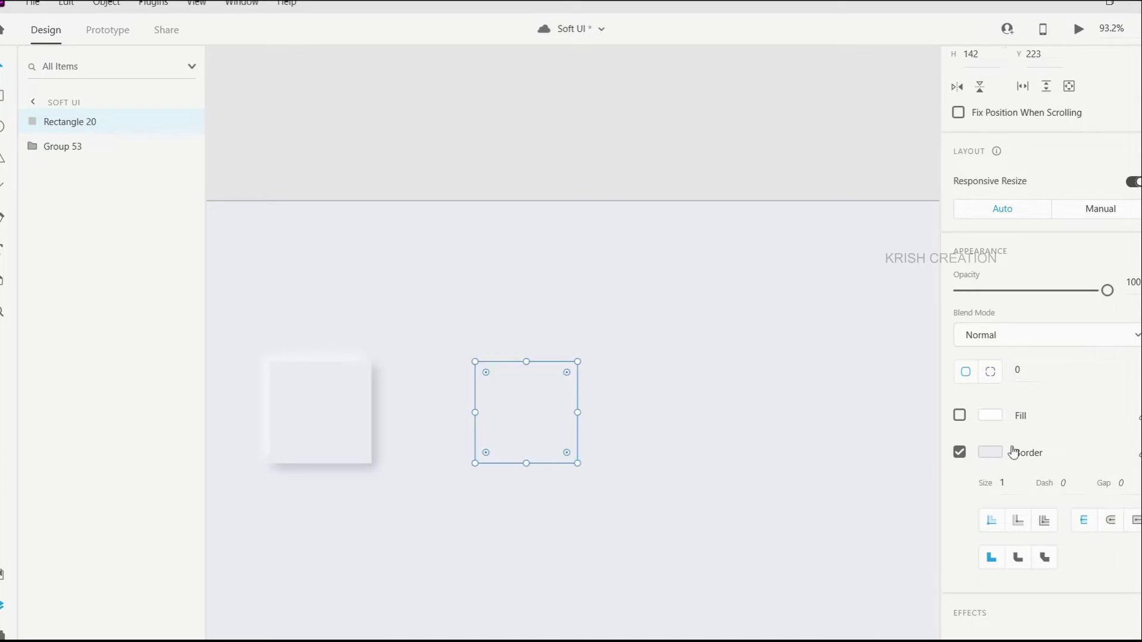
# Add an inner shadow to the new square with offsets X 6 and Y 6 and a blur of 15
pyautogui.scroll(-2, 1009, 472)
pyautogui.click(960, 515)
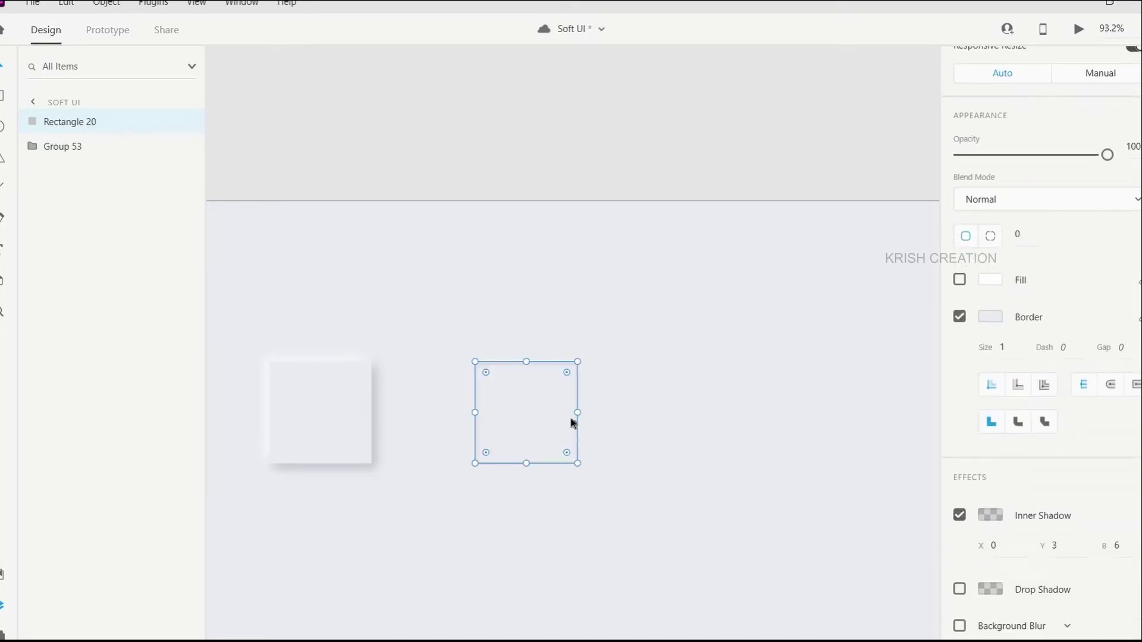
pyautogui.scroll(4, 571, 420)
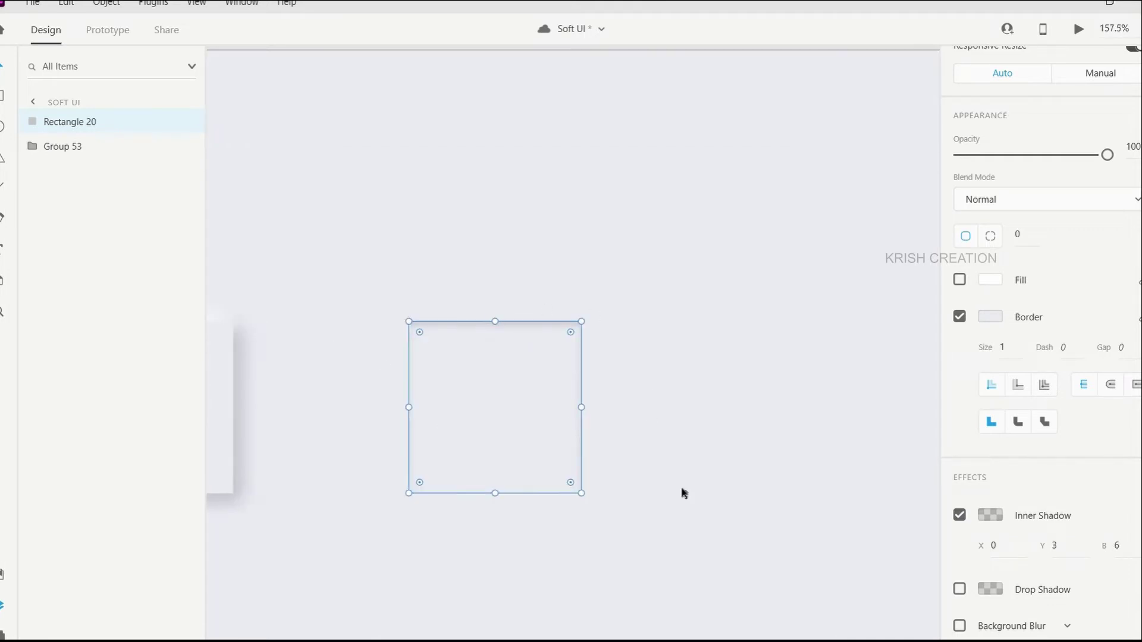
pyautogui.click(1008, 552)
pyautogui.press('Tab')
pyautogui.write('6')
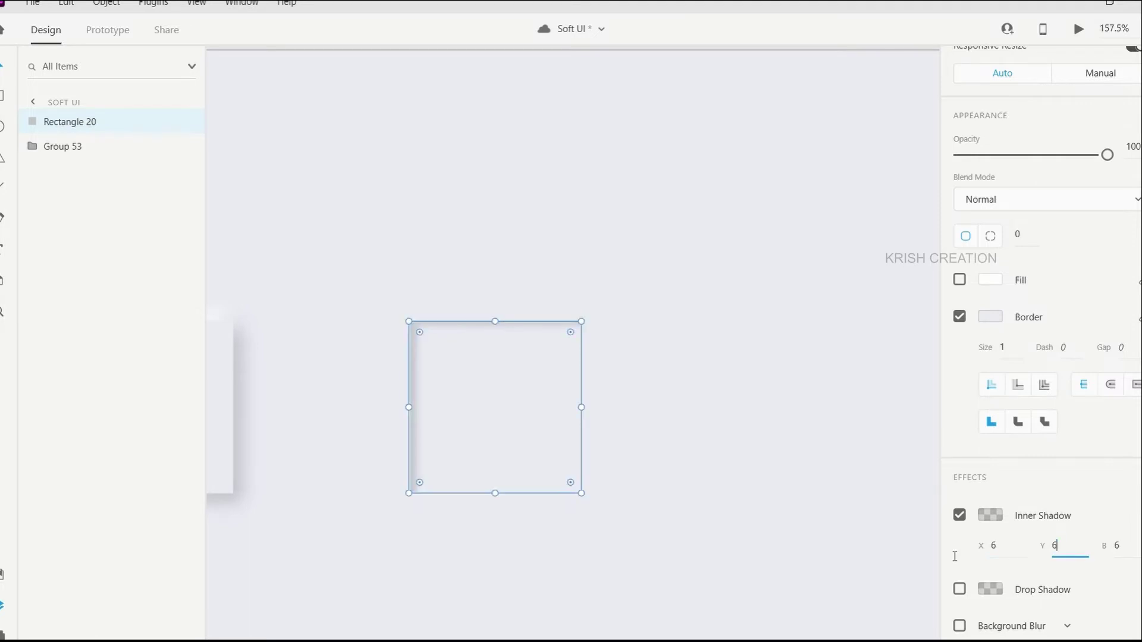
pyautogui.press('Tab')
pyautogui.write('15')
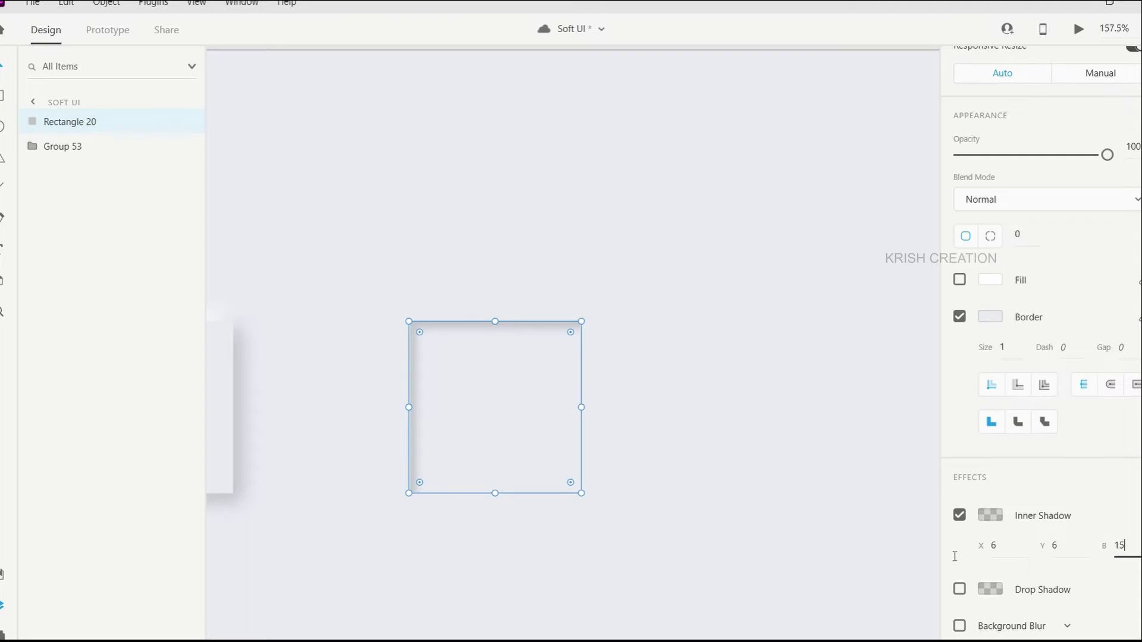
pyautogui.press('Return')
pyautogui.scroll(-5, 755, 461)
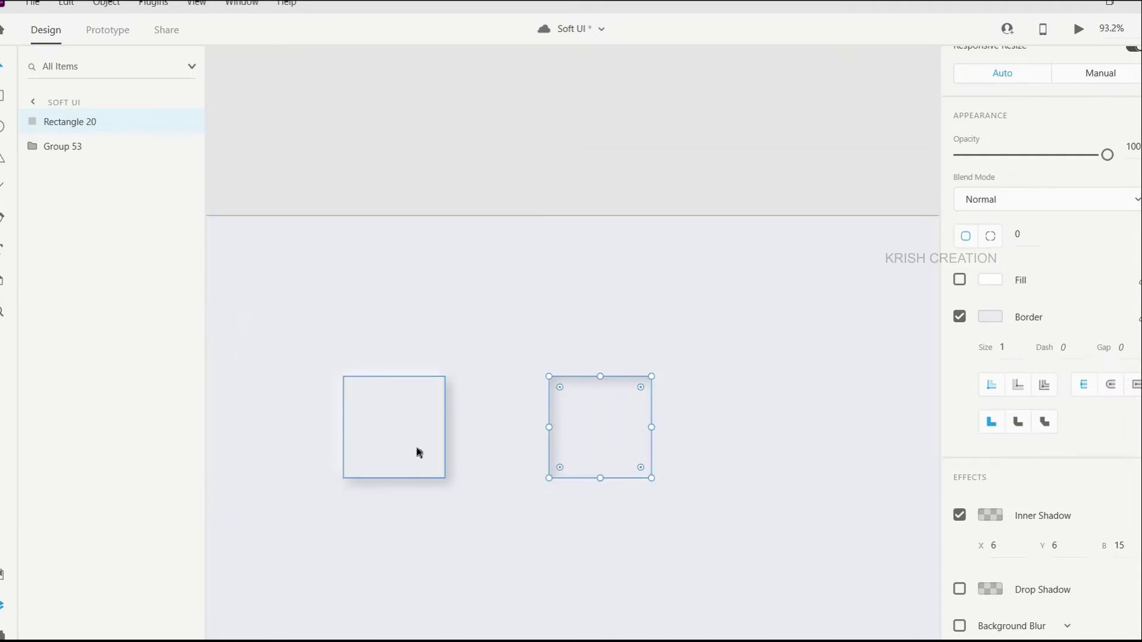
pyautogui.click(721, 471)
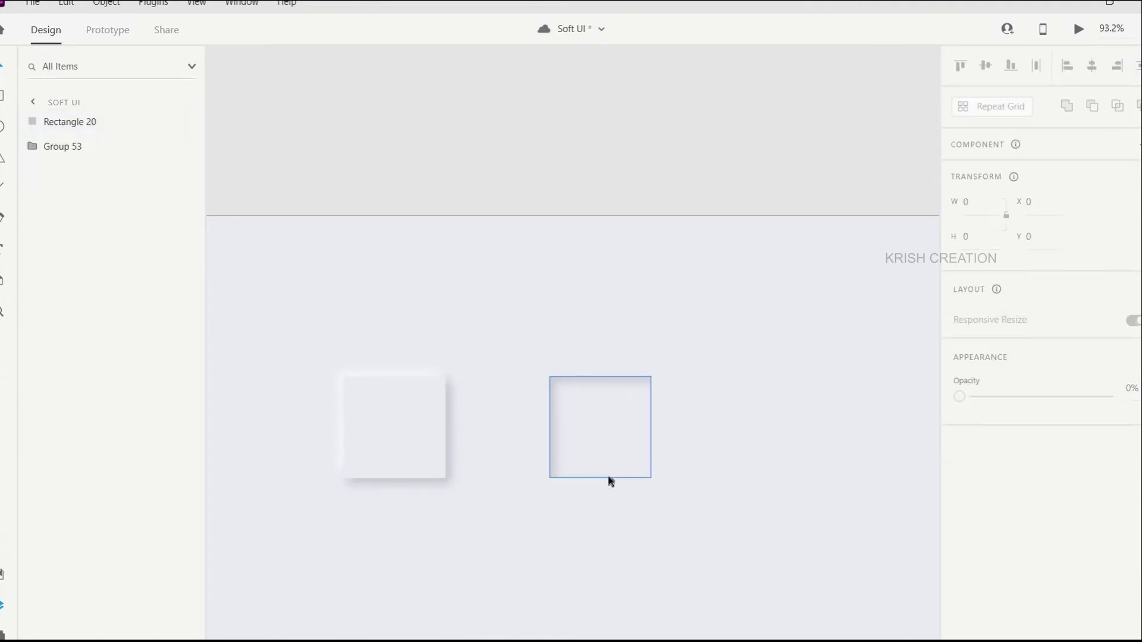
# Duplicate the inner-shadow square in place, naming the original "dark" and the copy "light"
pyautogui.click(610, 479)
pyautogui.hotkey('ctrl', 'd')
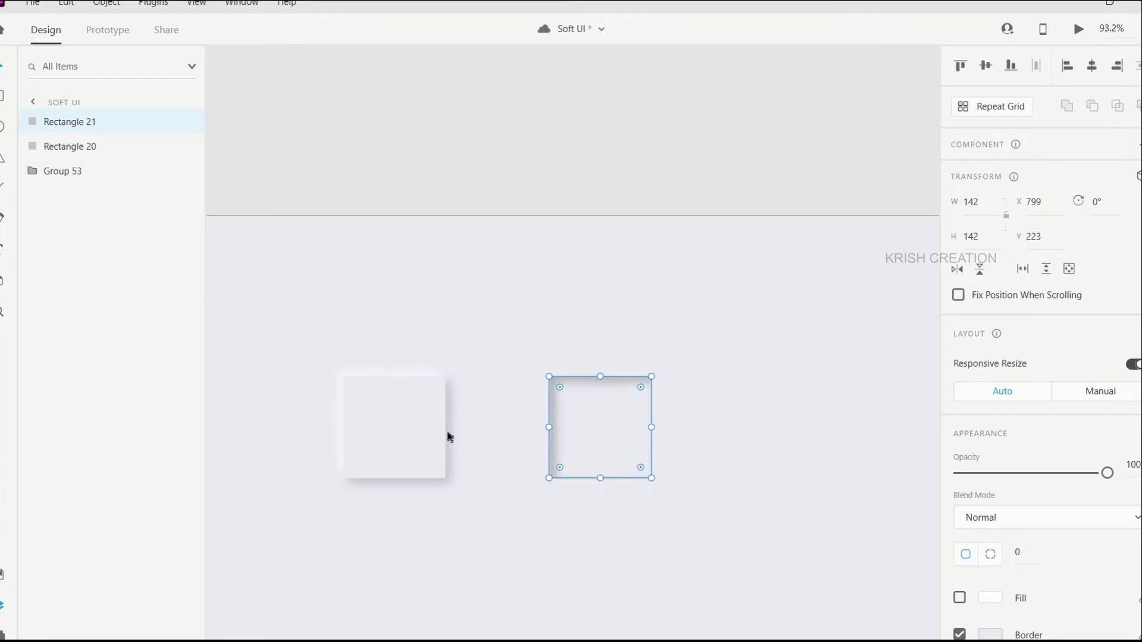
pyautogui.doubleClick(58, 145)
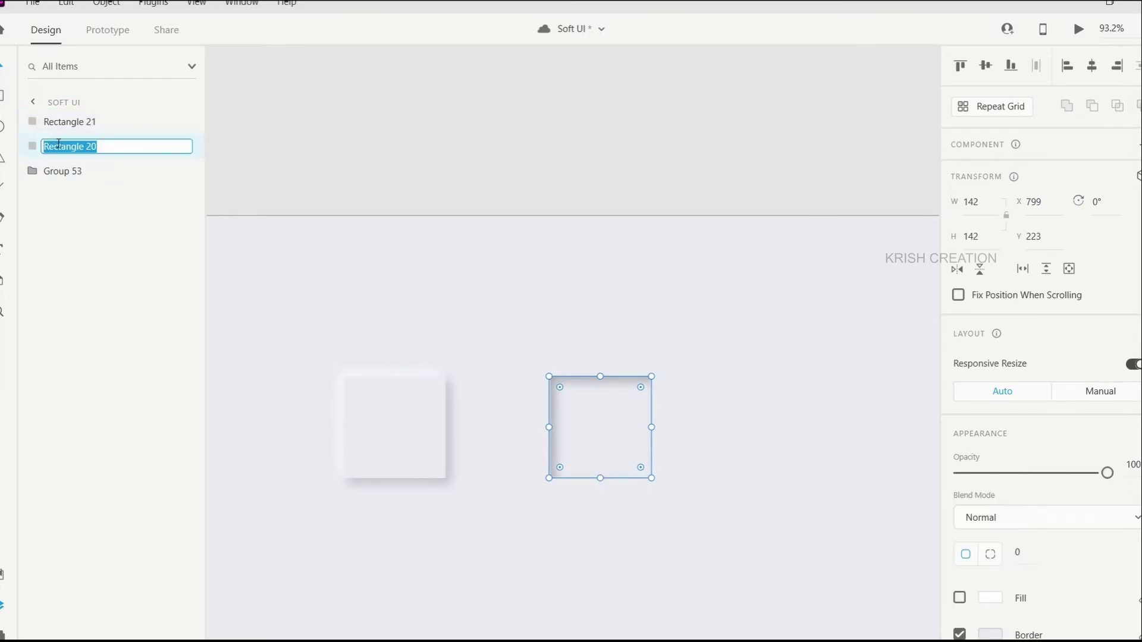
pyautogui.write('dark')
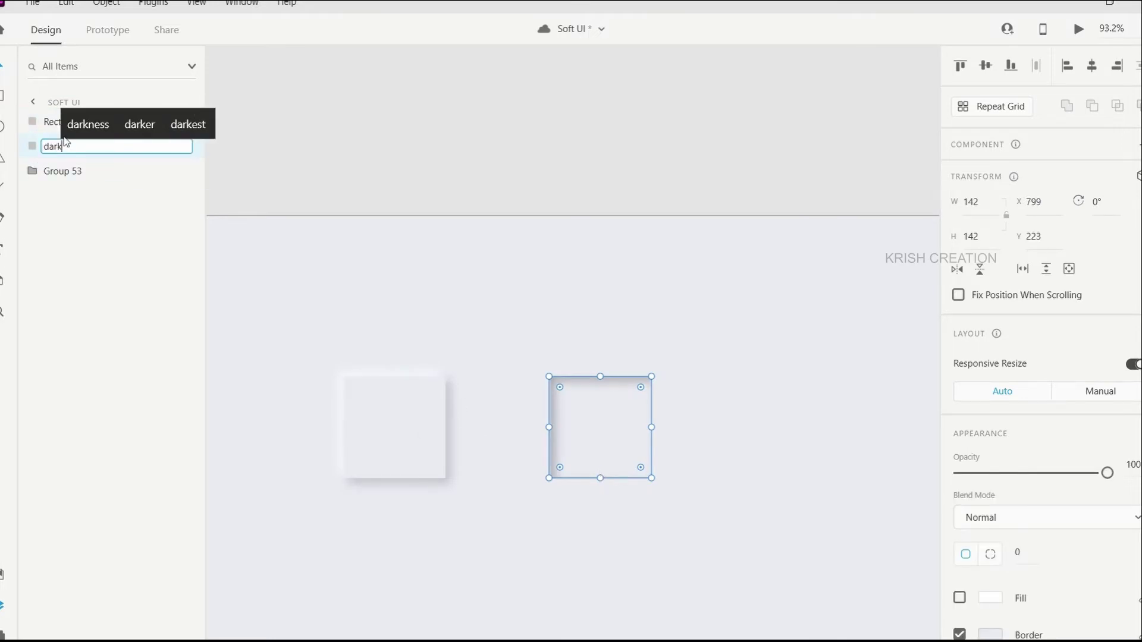
pyautogui.doubleClick(54, 119)
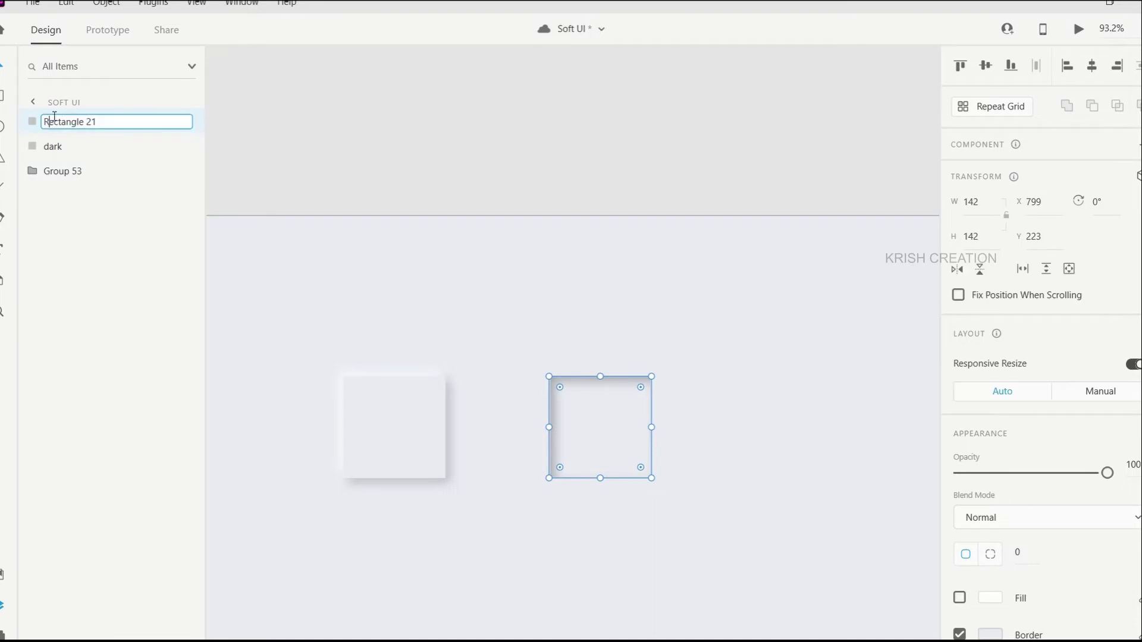
pyautogui.write('light')
pyautogui.press('Return')
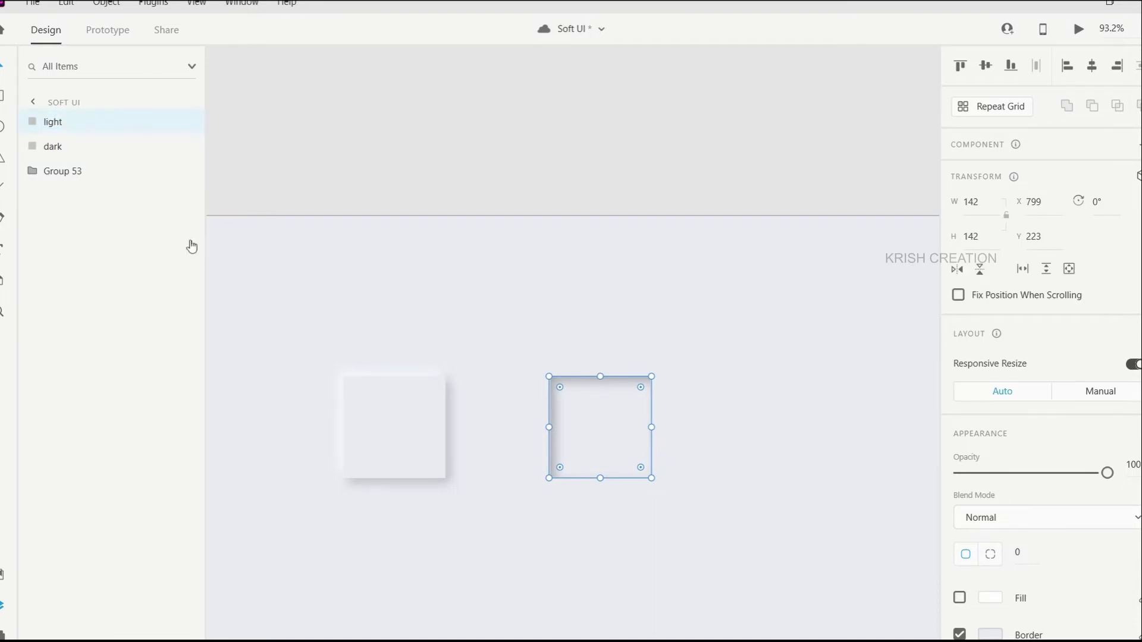
# Change the light square's inner shadow colour to white (#FFFFFF) at 79% opacity
pyautogui.scroll(-5, 1130, 565)
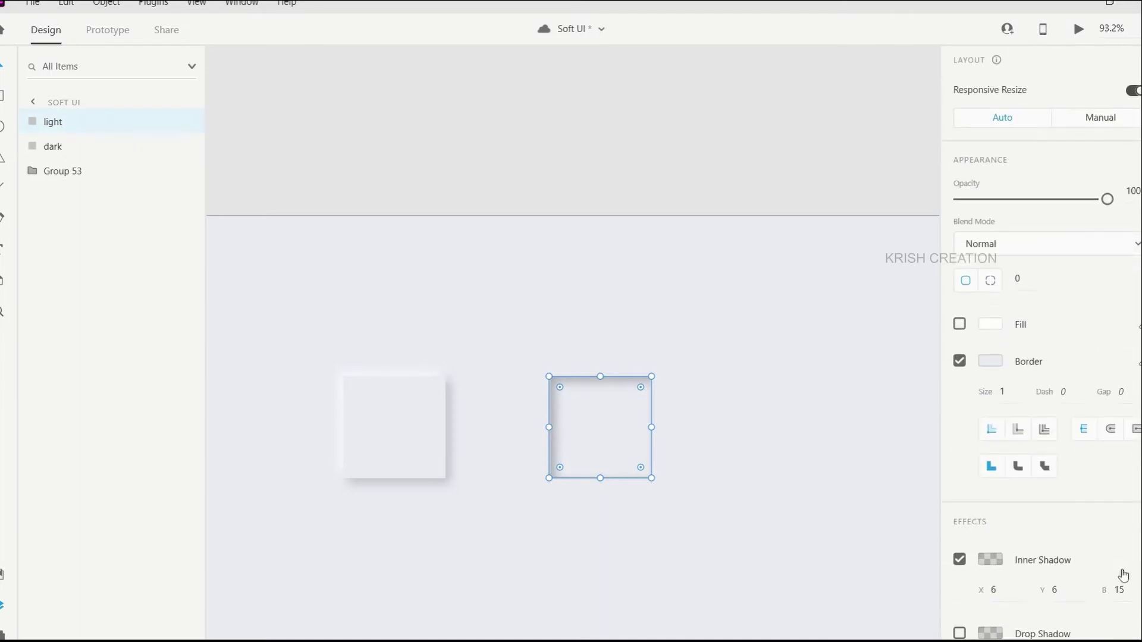
pyautogui.click(995, 564)
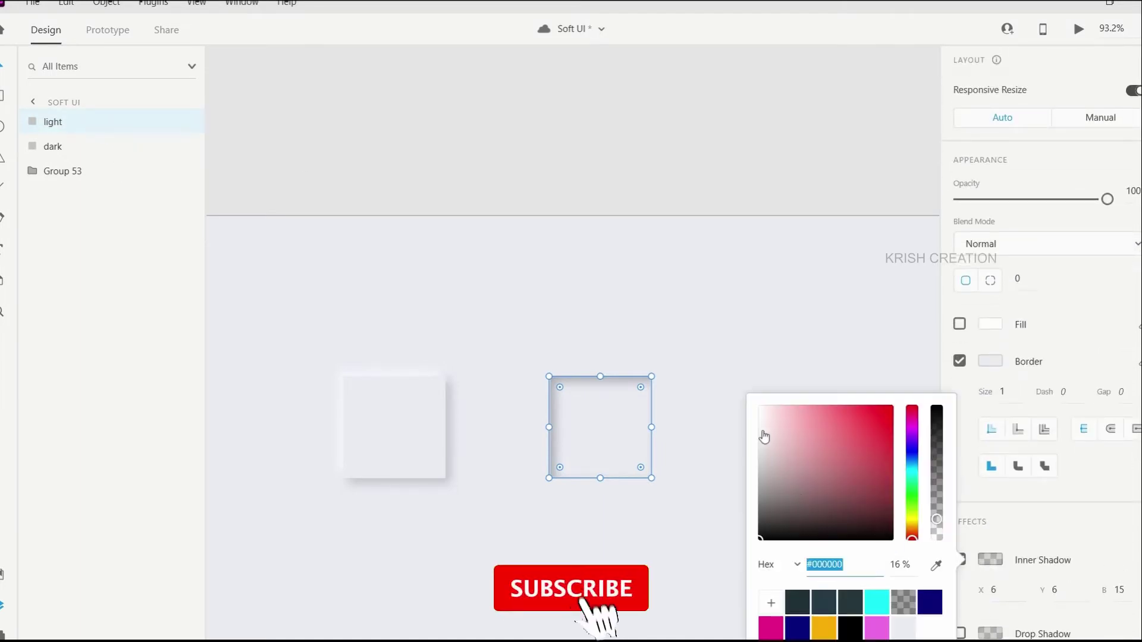
pyautogui.moveTo(936, 519); pyautogui.dragTo(933, 438)
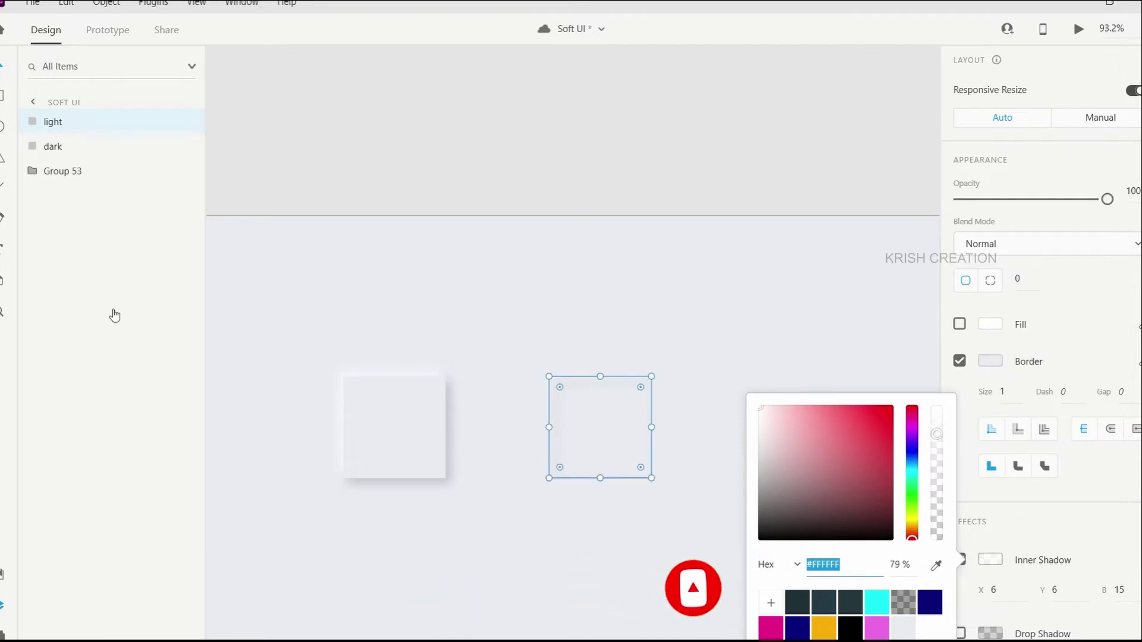
pyautogui.press('Escape')
# Set the dark square's black inner shadow to 20% opacity and inspect the result up close
pyautogui.scroll(-5, 1086, 611)
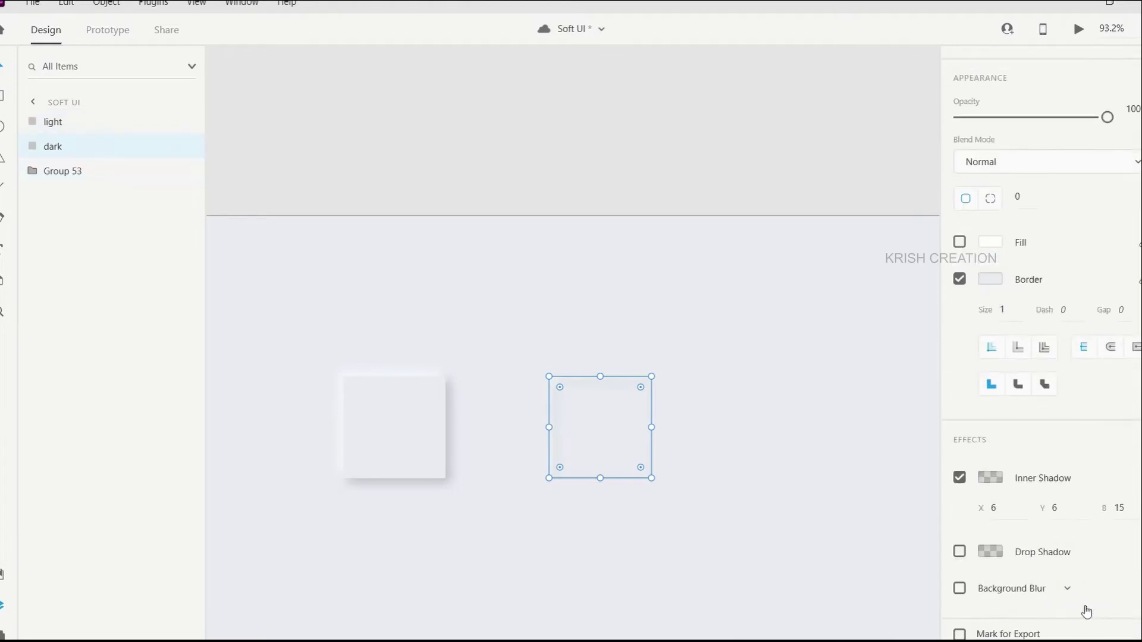
pyautogui.click(982, 476)
pyautogui.moveTo(939, 476); pyautogui.dragTo(940, 474)
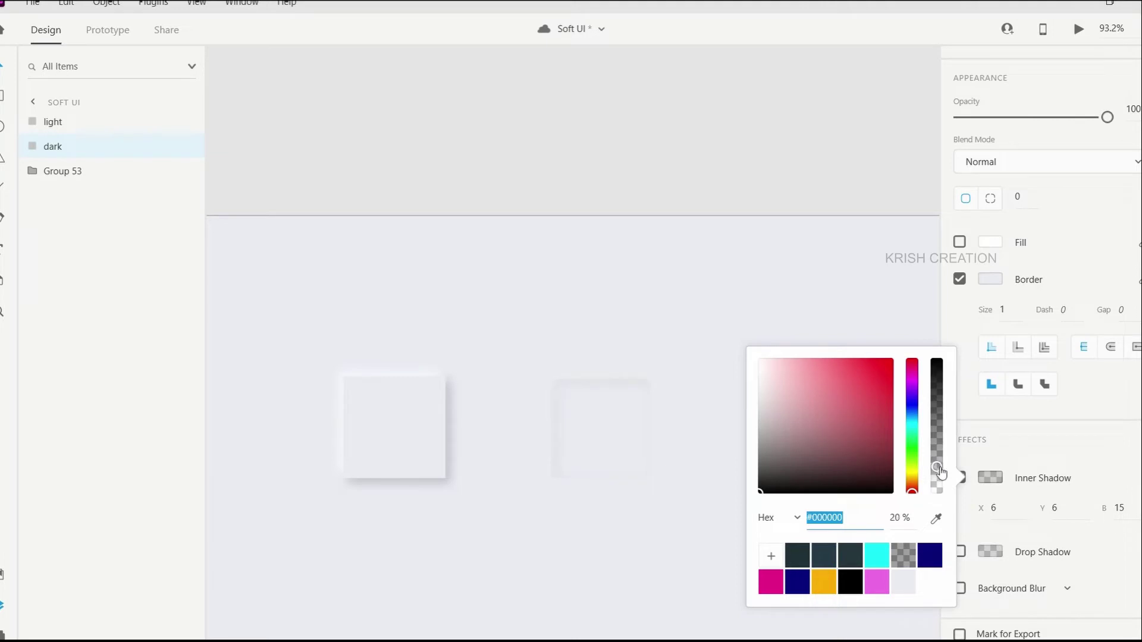
pyautogui.click(706, 500)
pyautogui.scroll(2, 702, 470)
pyautogui.scroll(3, 700, 469)
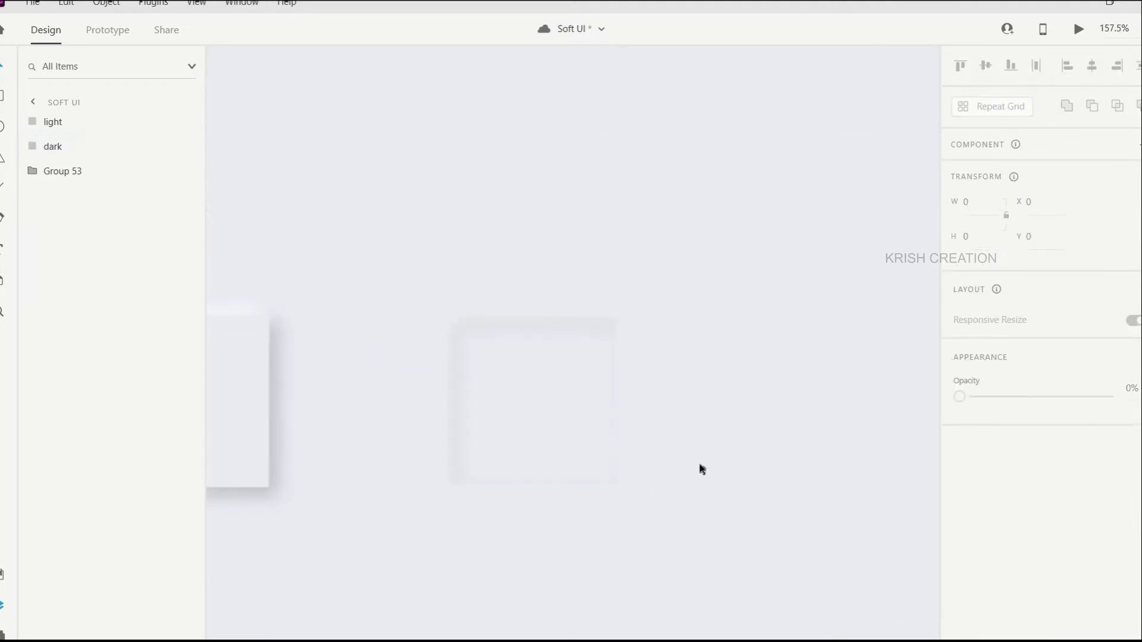
pyautogui.scroll(3, 552, 518)
pyautogui.scroll(-3, 556, 528)
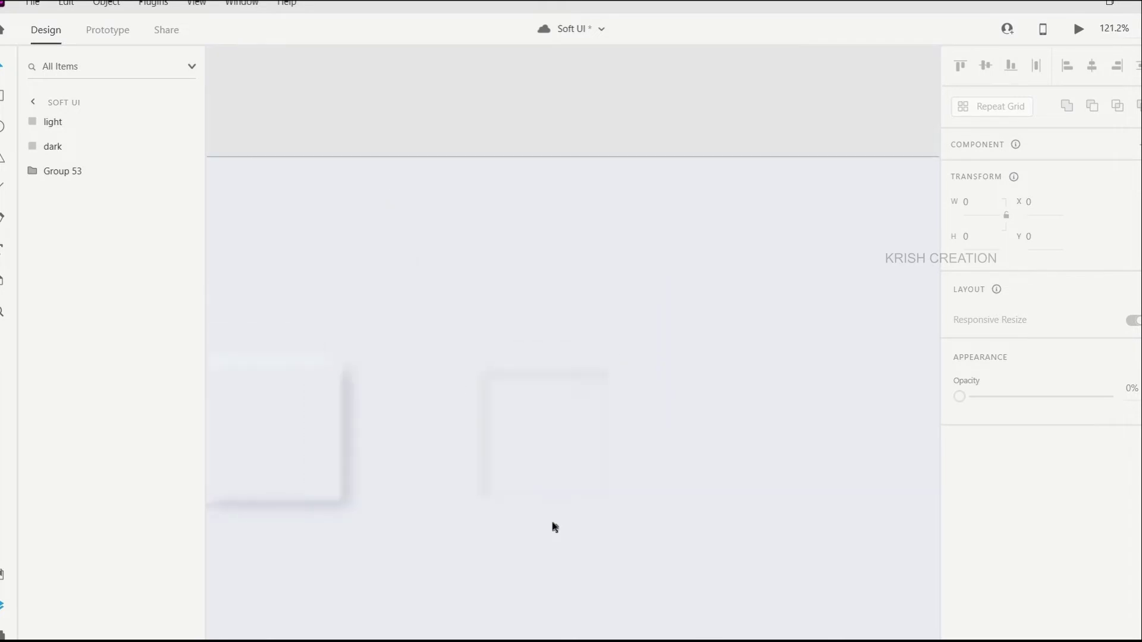
# Raise the opacity of the dark square's black inner shadow well above 20%
pyautogui.click(63, 151)
pyautogui.scroll(-4, 984, 490)
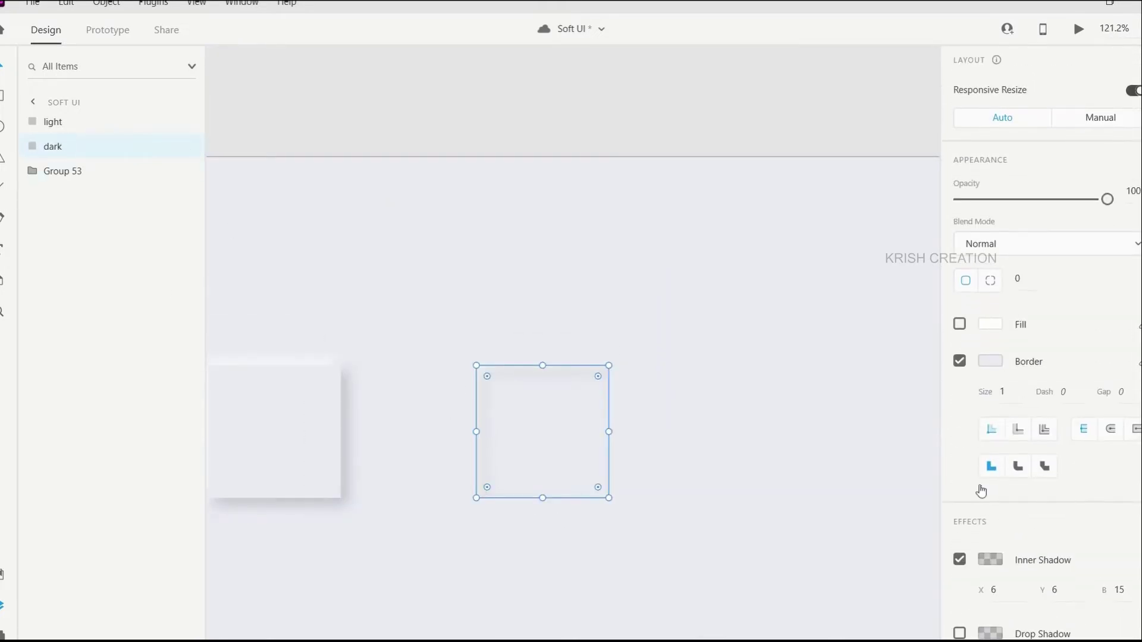
pyautogui.click(993, 560)
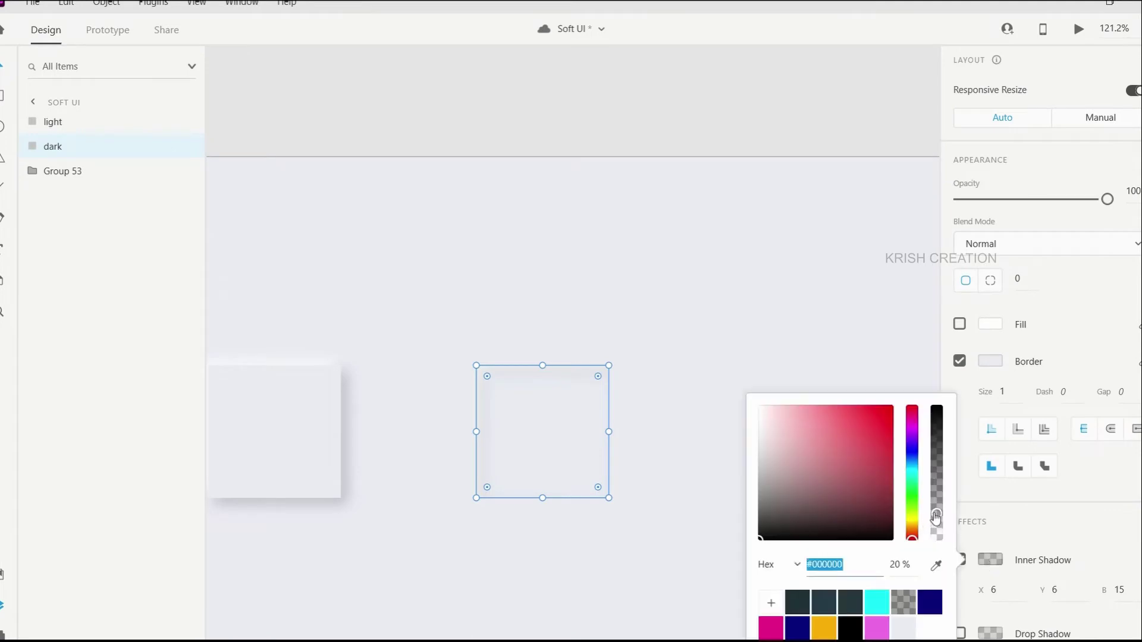
pyautogui.moveTo(935, 515); pyautogui.dragTo(936, 491)
pyautogui.moveTo(936, 481); pyautogui.dragTo(936, 485)
pyautogui.click(575, 568)
pyautogui.click(600, 565)
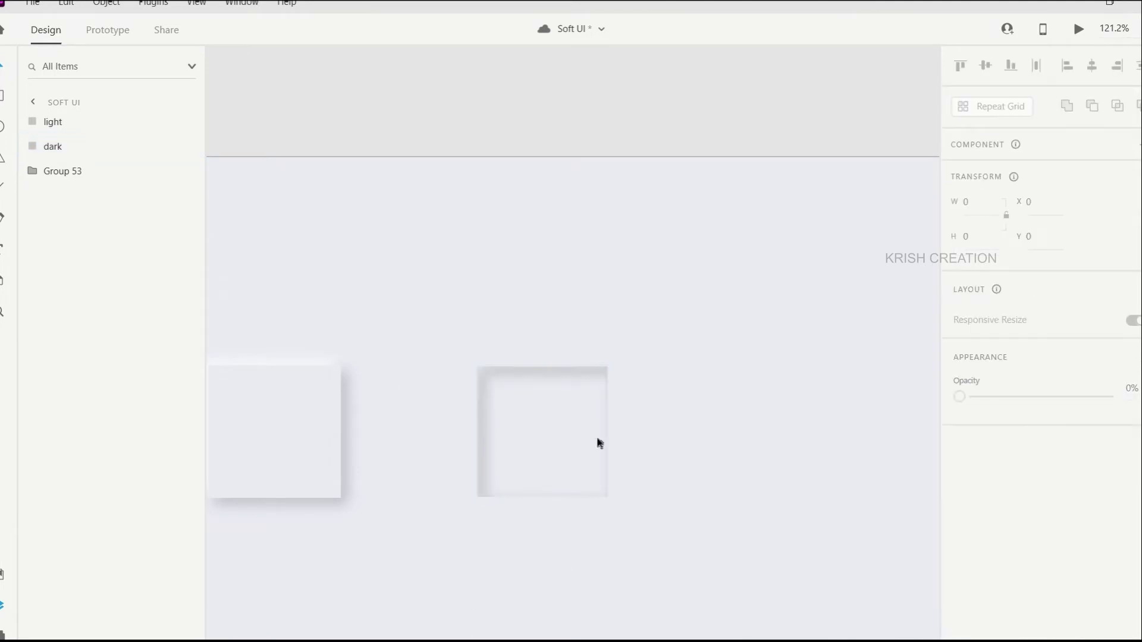
# Set the light square's inner shadow offsets to X 10 and Y 10
pyautogui.click(79, 128)
pyautogui.scroll(-5, 1011, 482)
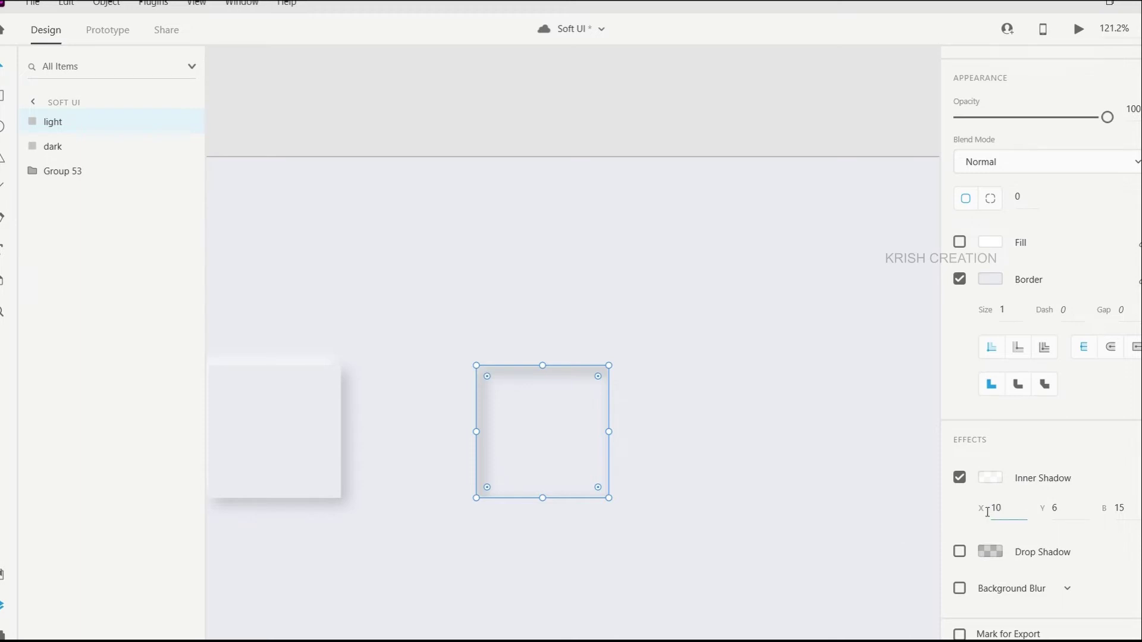
pyautogui.press('Tab')
pyautogui.write('10')
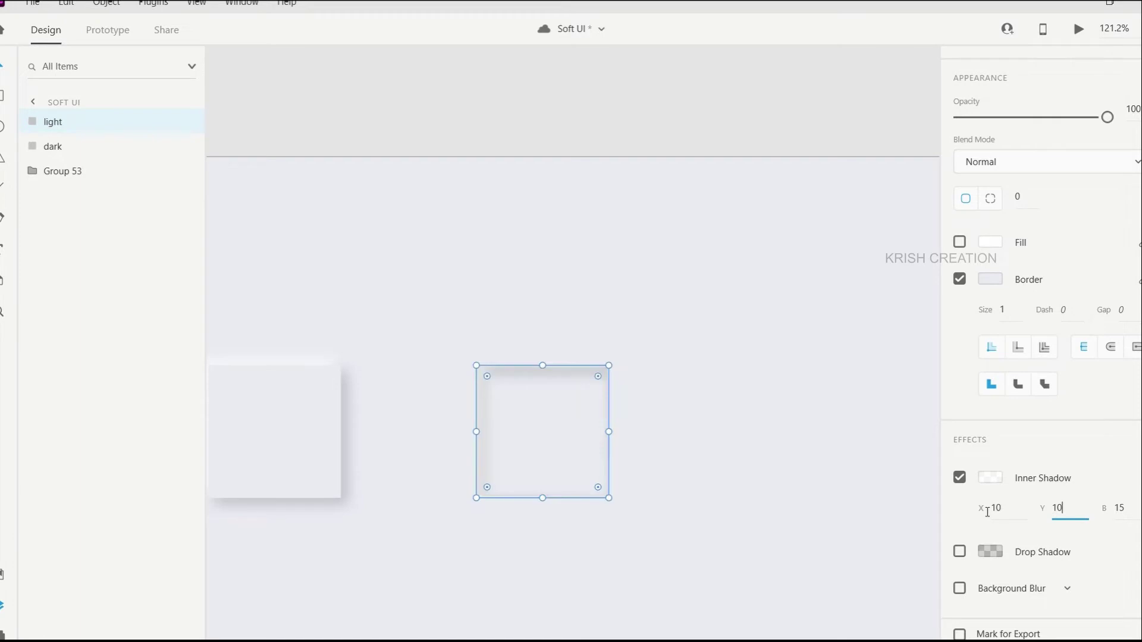
# Set the light square's inner shadow offsets to X -10 and Y -10
pyautogui.click(1009, 513)
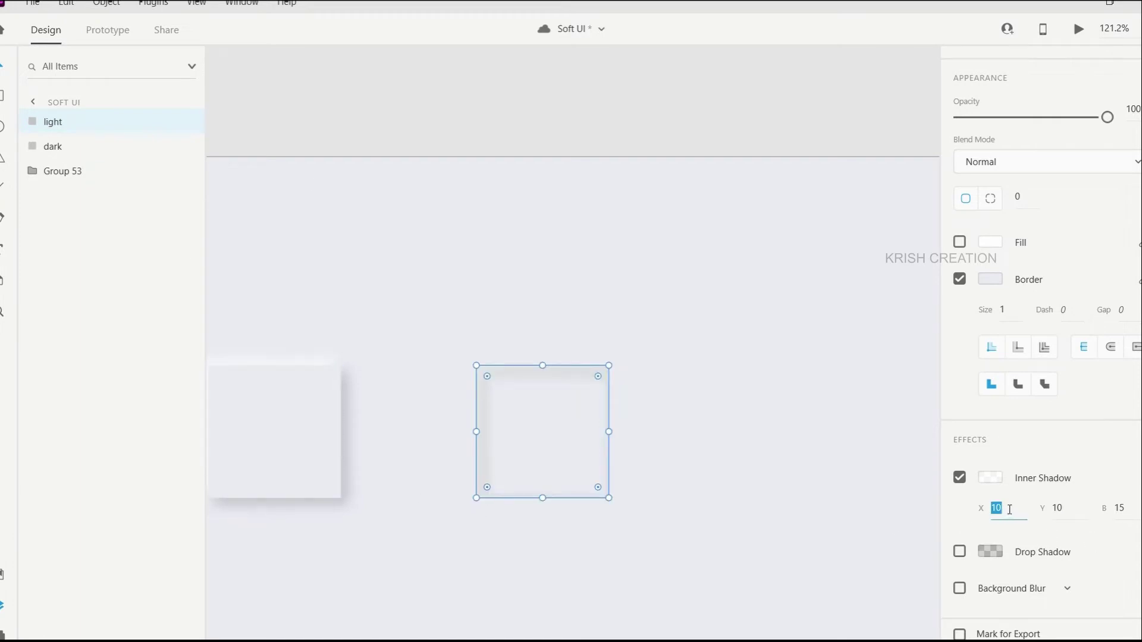
pyautogui.write('-')
pyautogui.click(1052, 509)
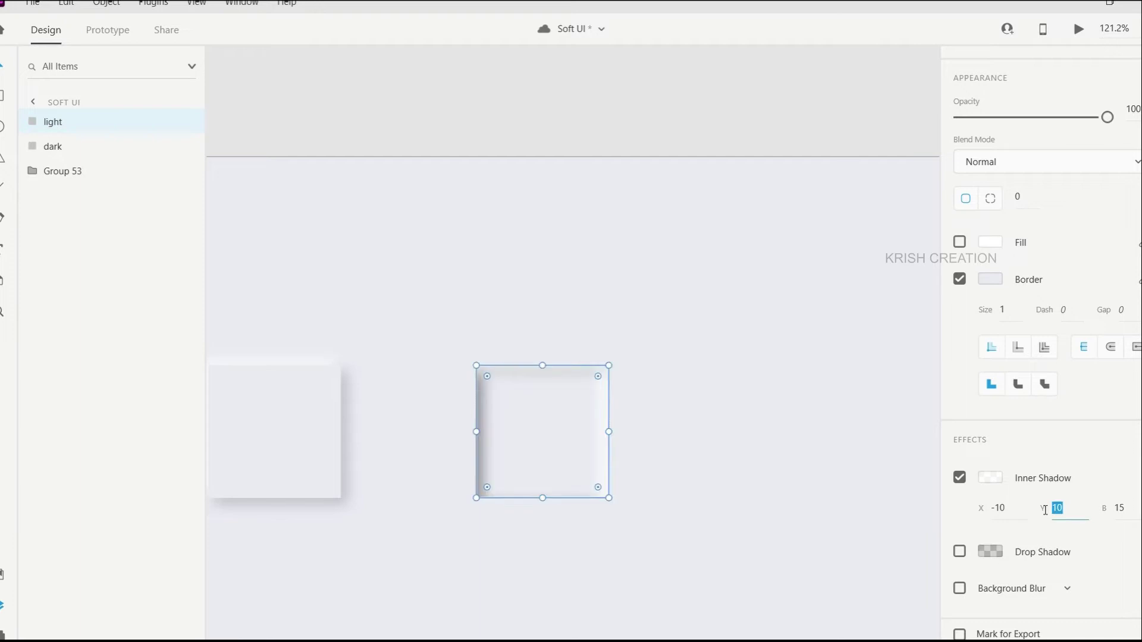
pyautogui.write('-10')
pyautogui.press('Return')
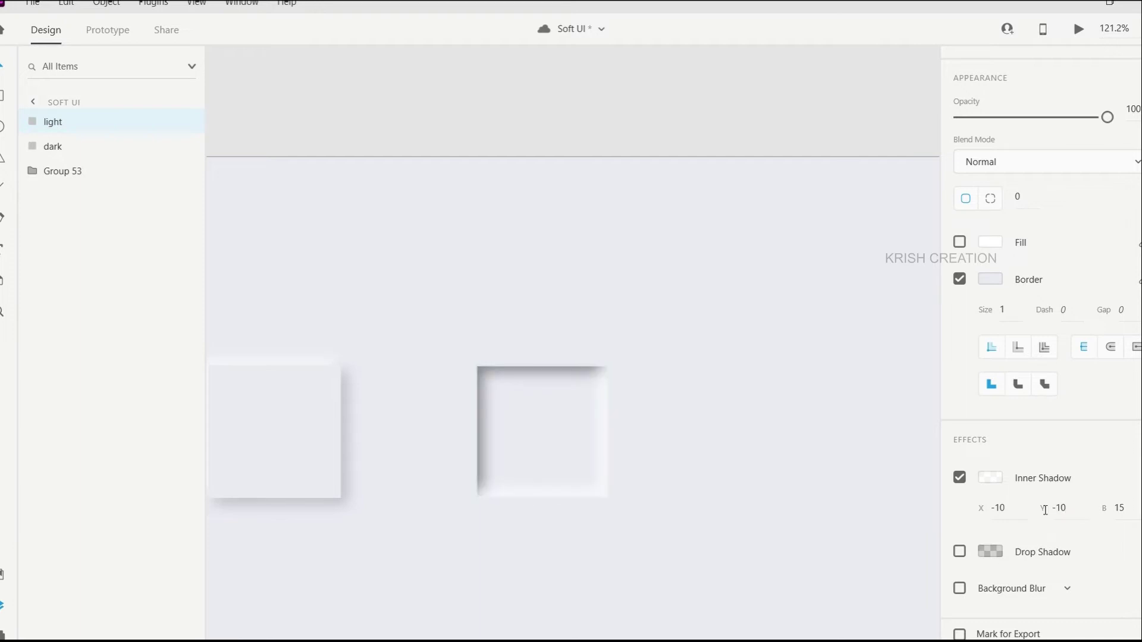
# Group the overlapping light and dark squares together
pyautogui.click(854, 548)
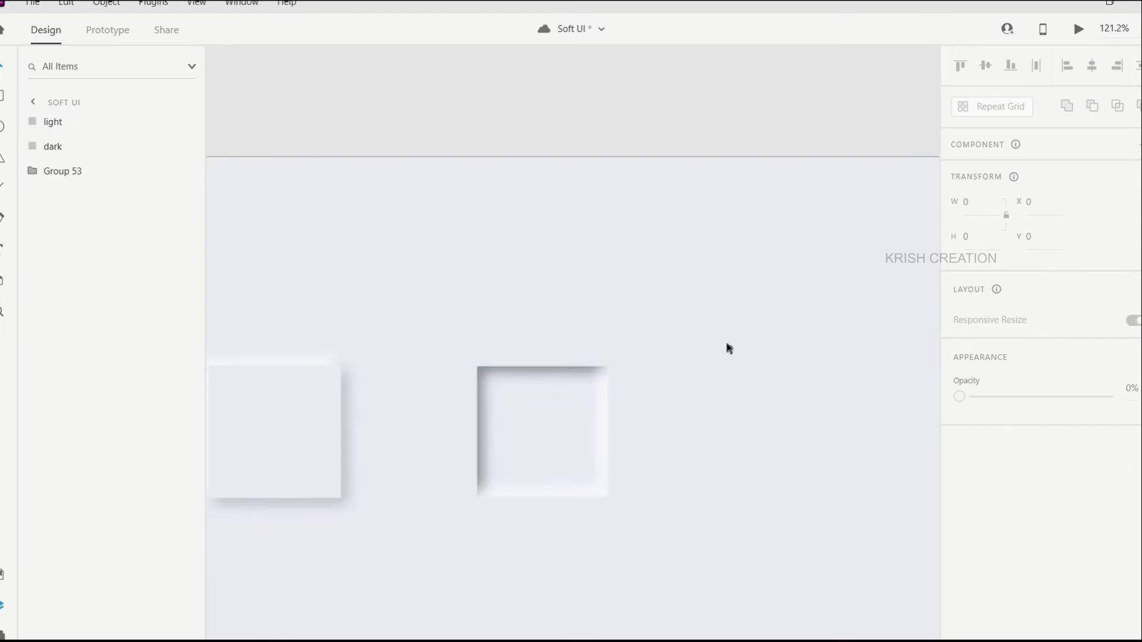
pyautogui.moveTo(470, 345); pyautogui.dragTo(606, 528)
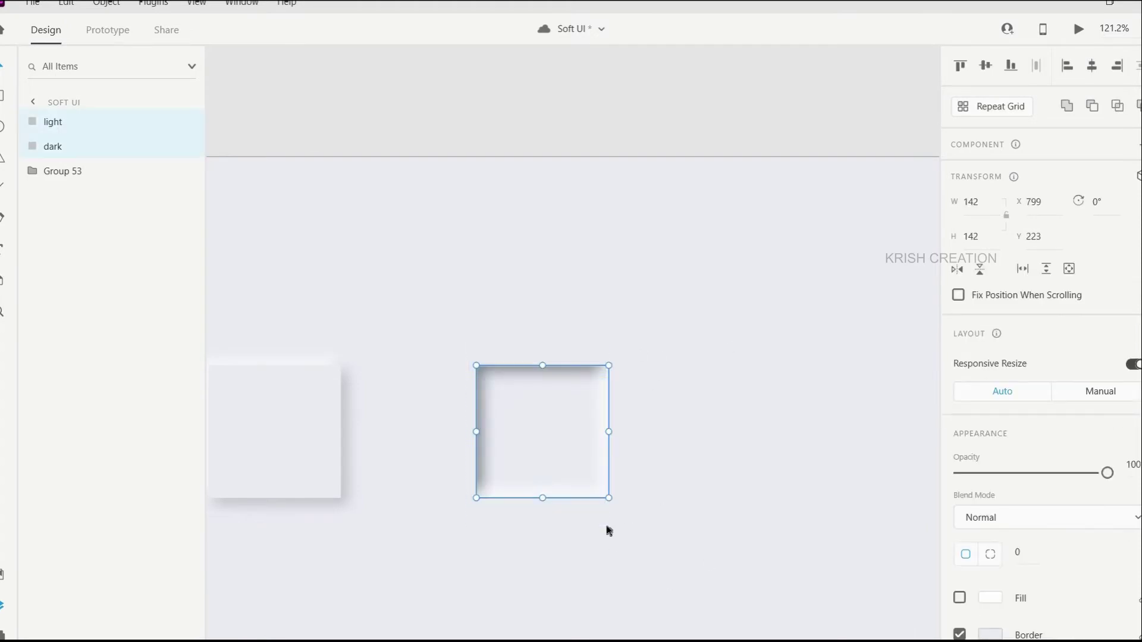
pyautogui.hotkey('ctrl', 'g')
pyautogui.click(614, 532)
pyautogui.scroll(-5, 614, 533)
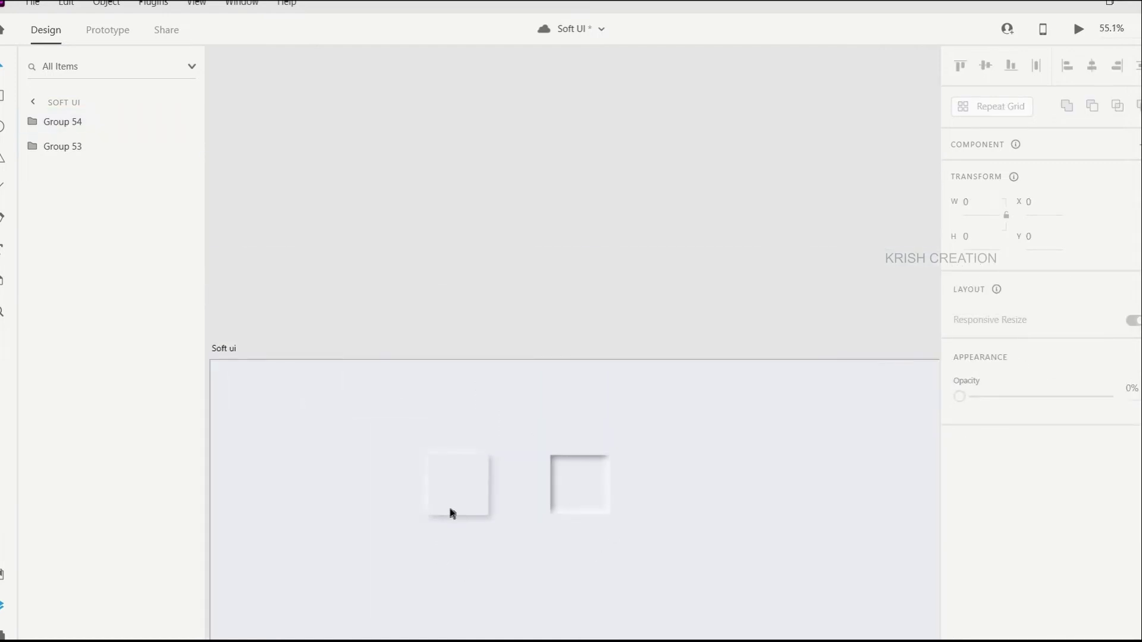
pyautogui.scroll(2, 473, 507)
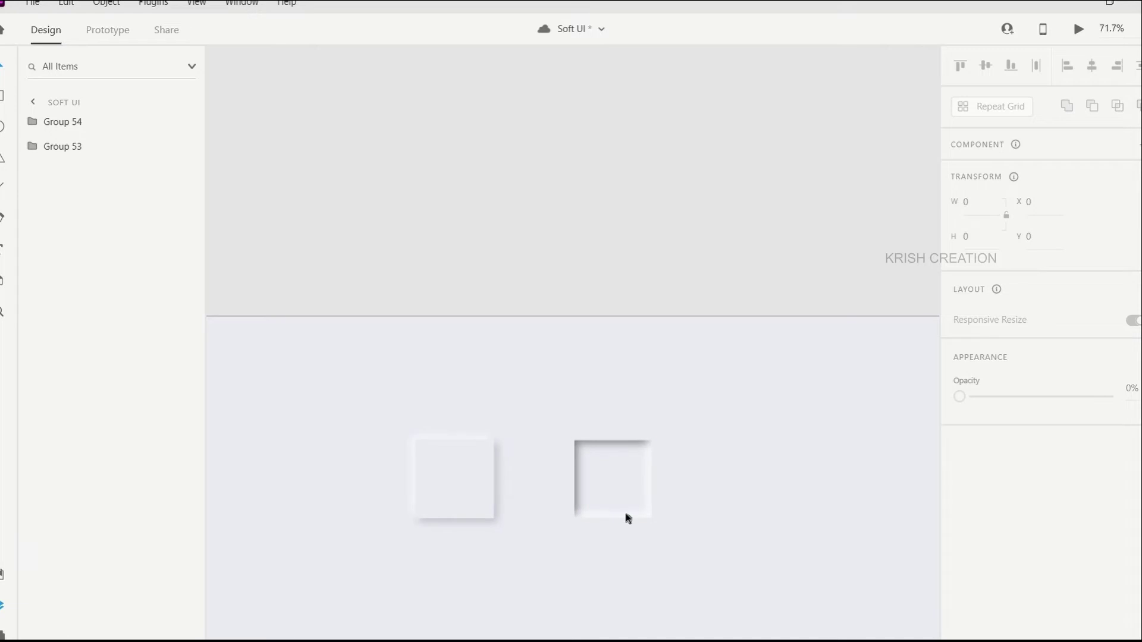
pyautogui.scroll(-2, 663, 535)
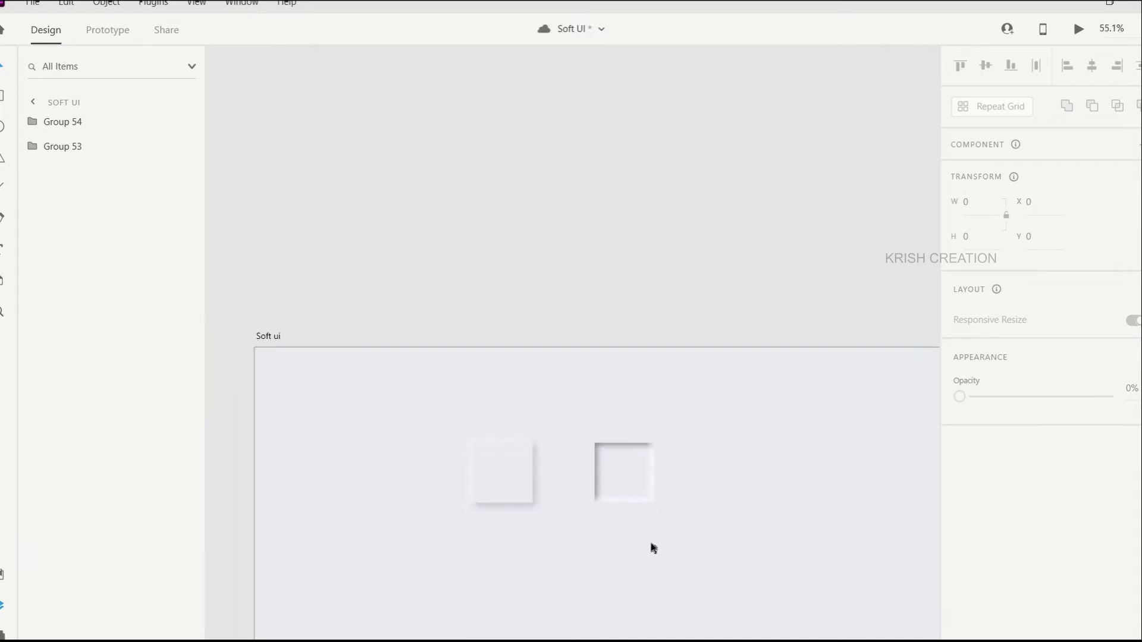
pyautogui.scroll(-3, 570, 475)
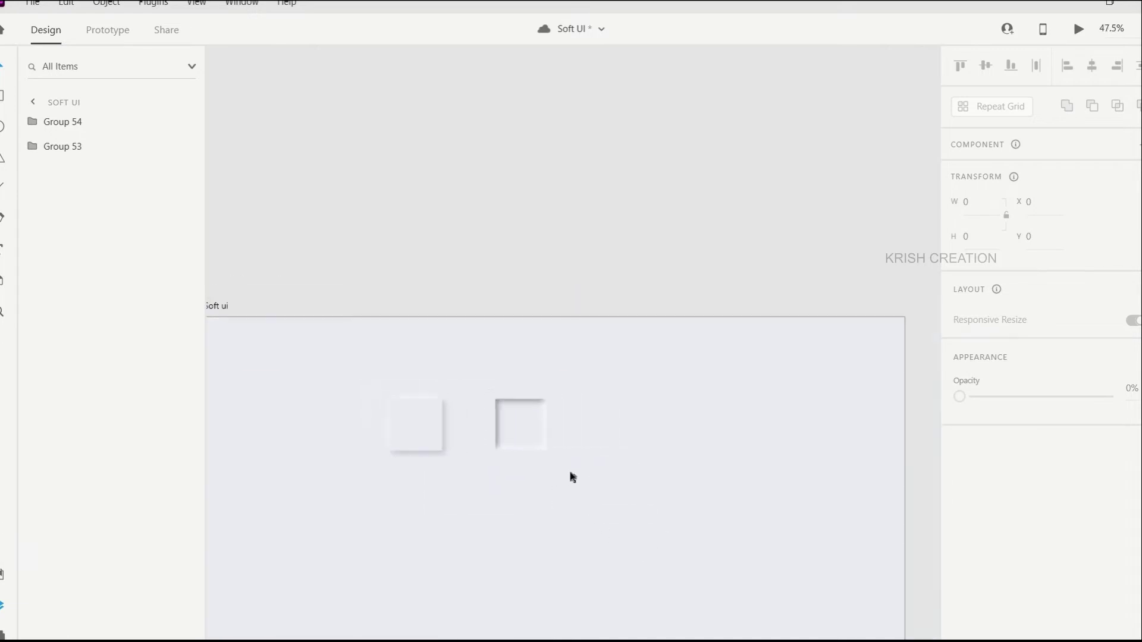
# Add the text "KRISH CREATION" below the two squares in a text area about 944 wide and 201 high
pyautogui.scroll(4, 572, 475)
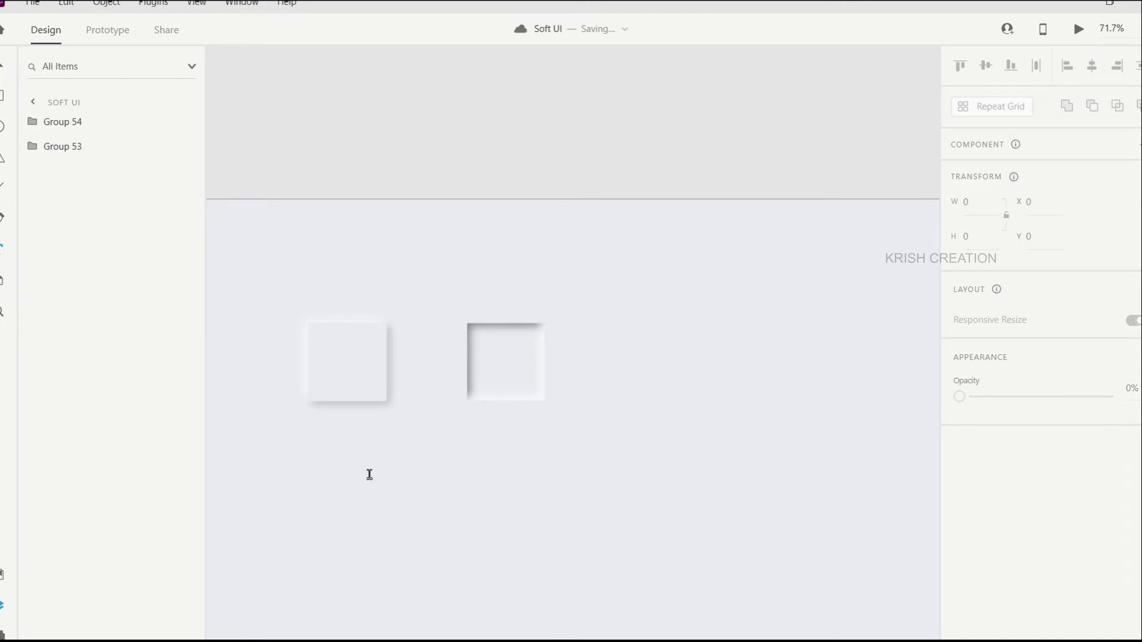
pyautogui.moveTo(369, 474); pyautogui.dragTo(668, 553)
pyautogui.hotkey('ctrl', '0')
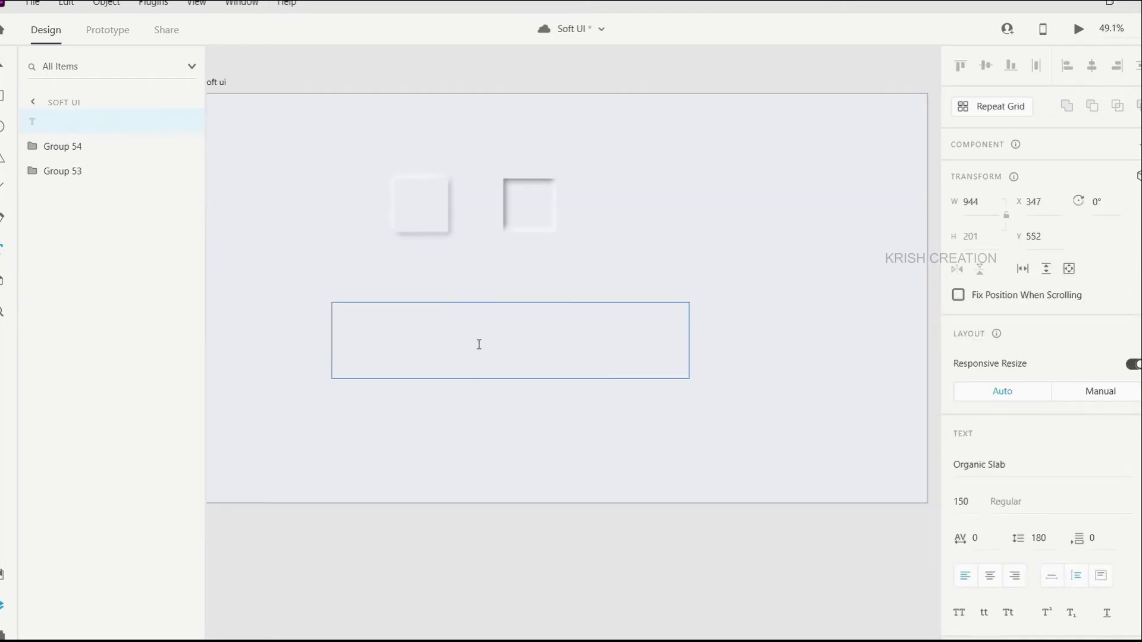
pyautogui.write('namaste')
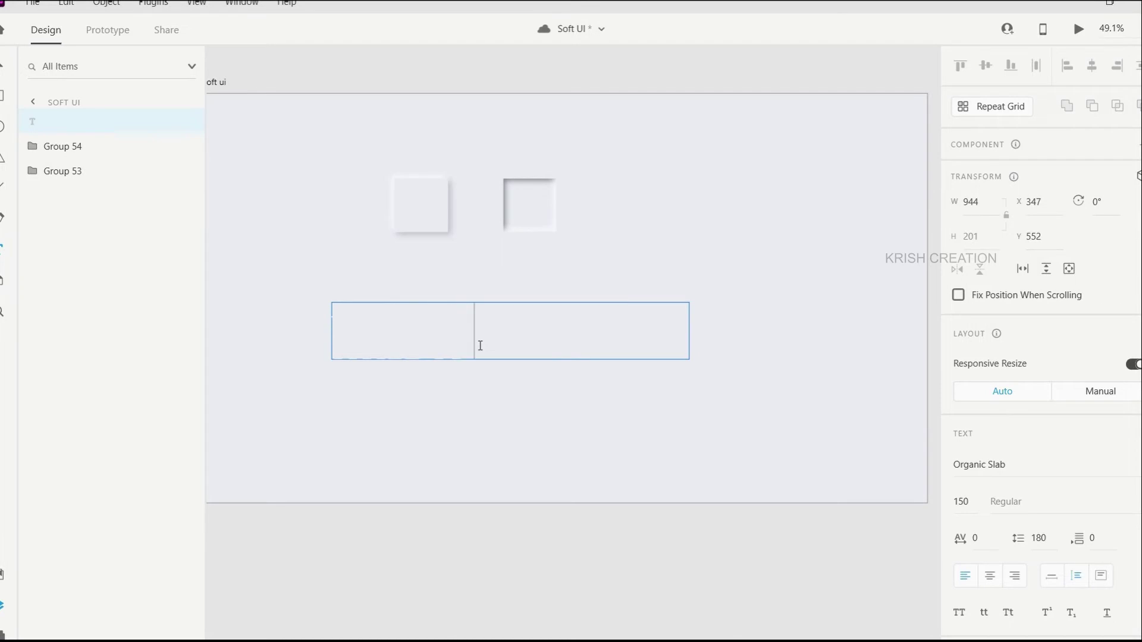
pyautogui.write(' CREATION')
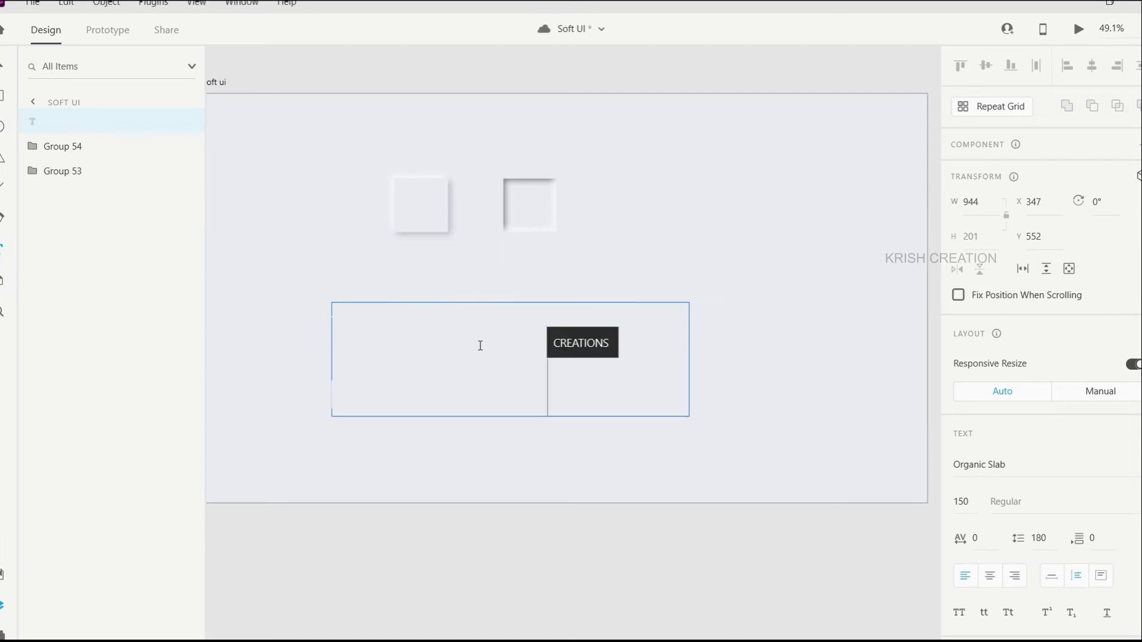
# Give the unfilled text a border in the artboard's background colour
pyautogui.scroll(-5, 1002, 504)
pyautogui.click(958, 455)
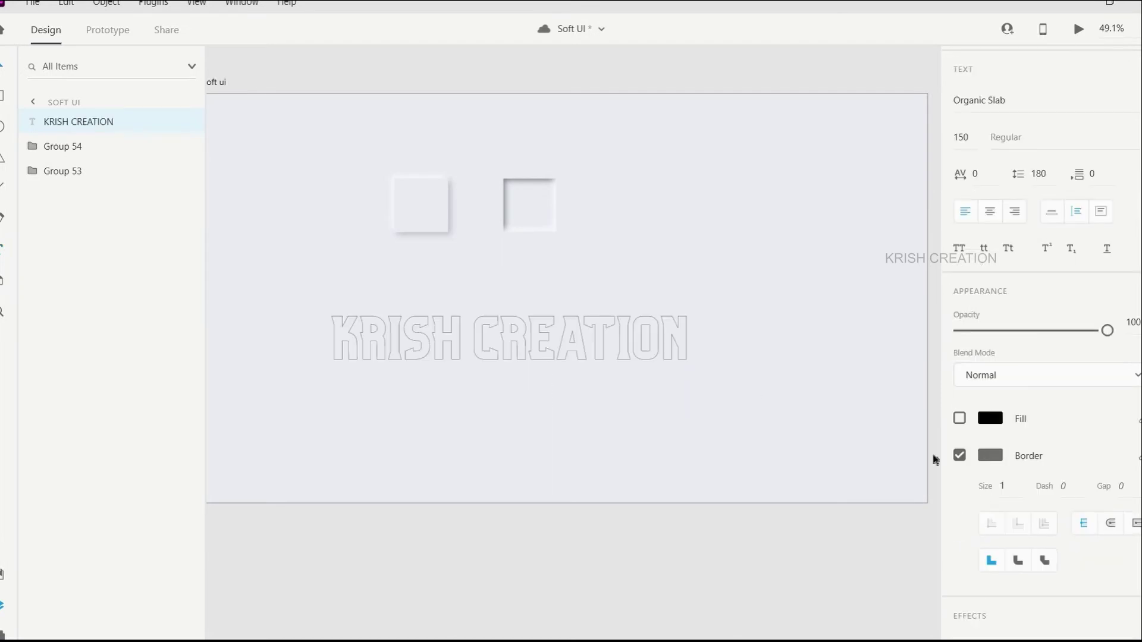
pyautogui.click(796, 392)
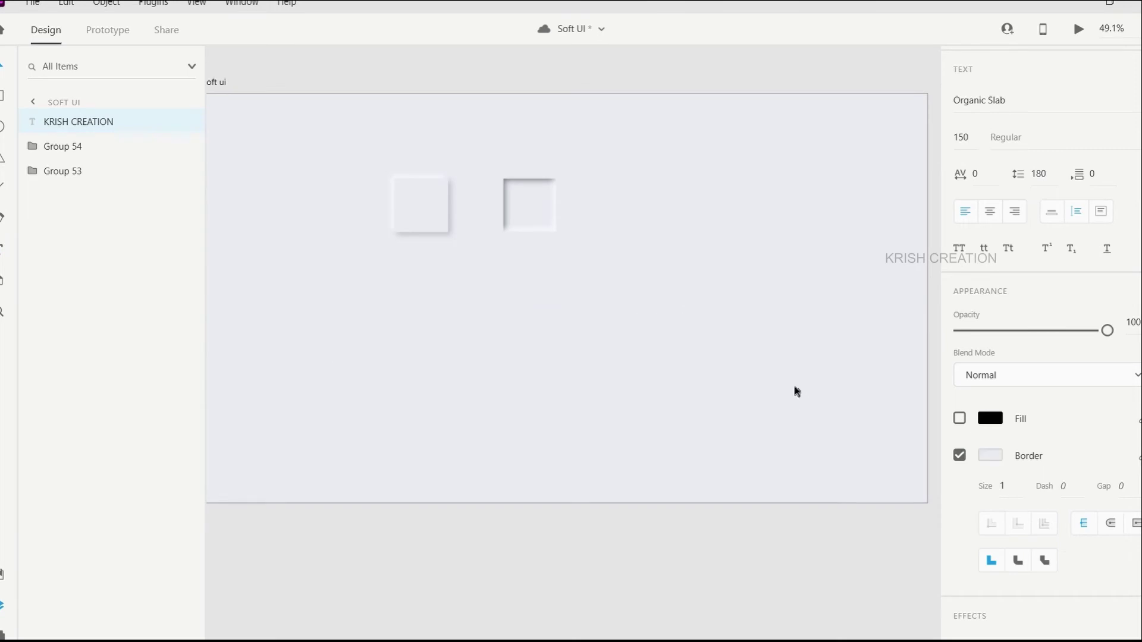
# Add an inner shadow to the text and set its X offset to 3
pyautogui.scroll(-4, 1047, 502)
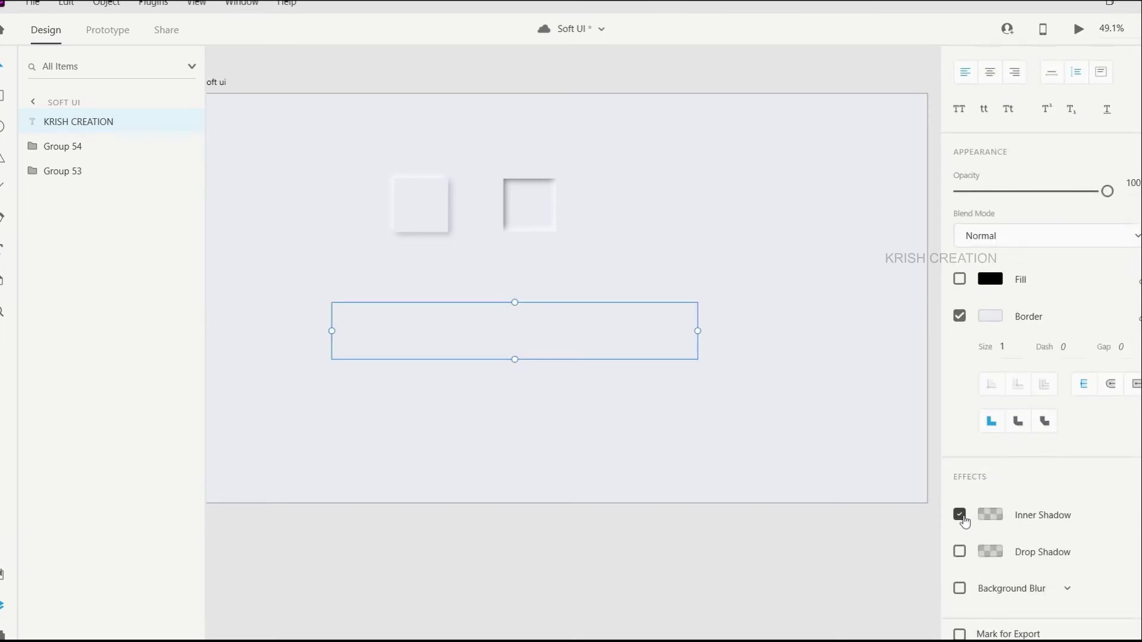
pyautogui.scroll(2, 541, 396)
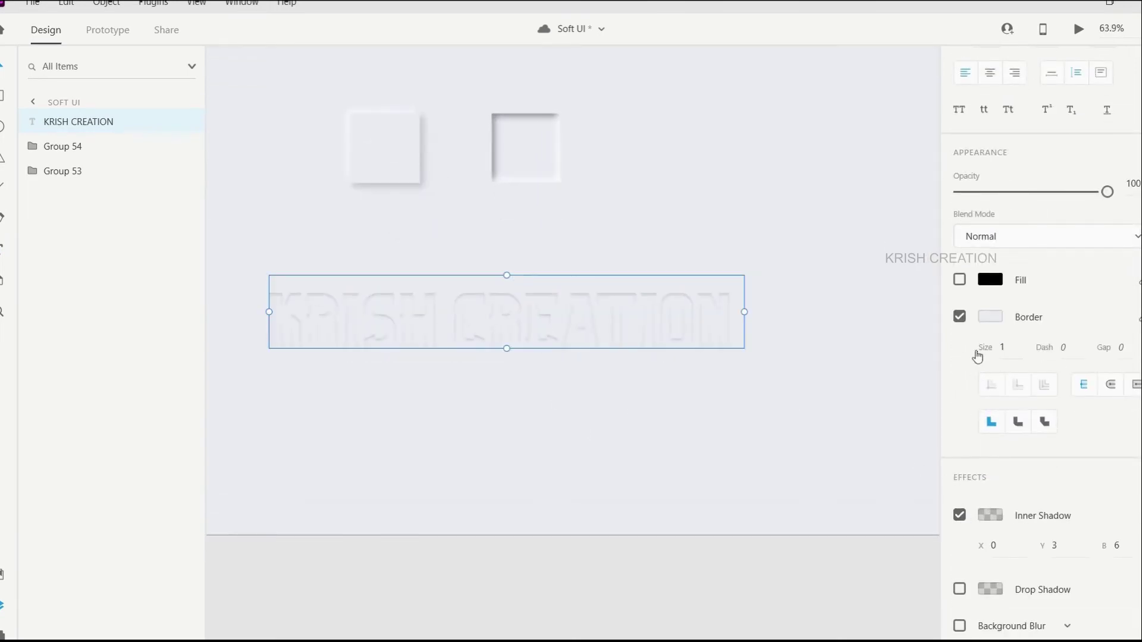
pyautogui.scroll(3, 981, 369)
pyautogui.scroll(-3, 1071, 593)
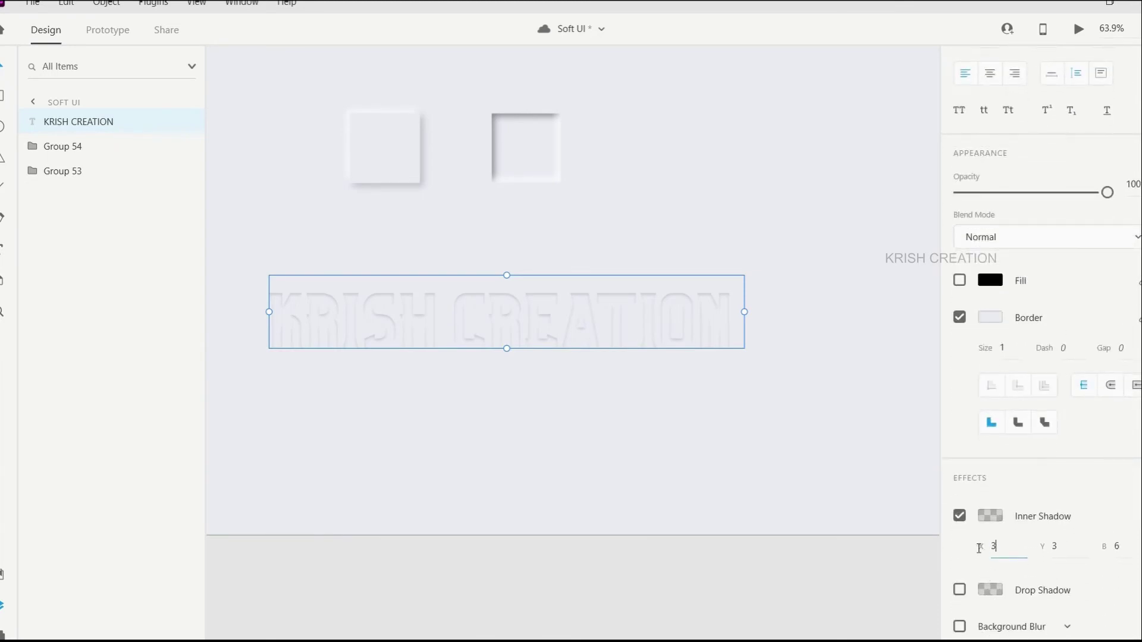
# Raise the opacity of the text's black inner shadow to 25%
pyautogui.click(990, 516)
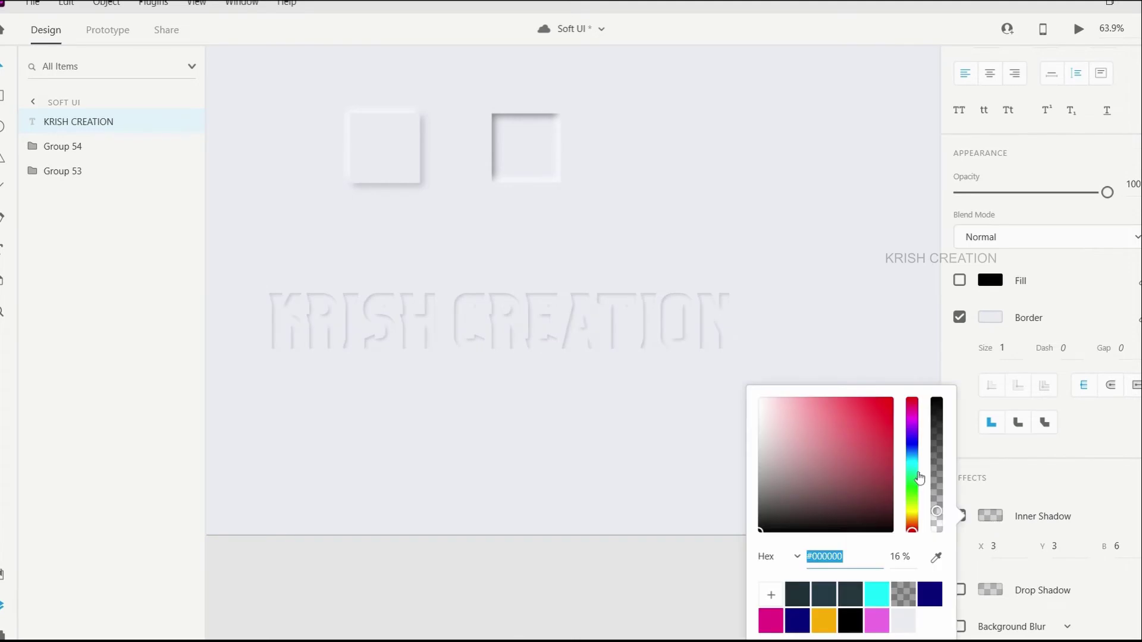
pyautogui.moveTo(935, 511)
pyautogui.mouseDown()
pyautogui.moveTo(937, 494)
pyautogui.moveTo(937, 508)
pyautogui.mouseUp()
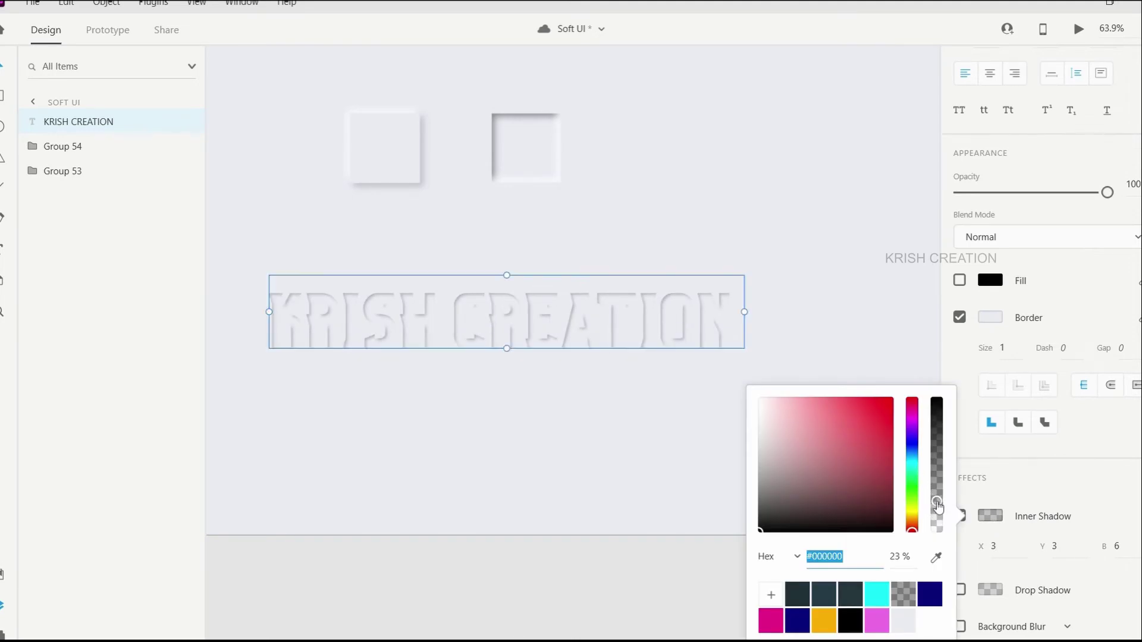
pyautogui.hscroll(-2, 541, 441)
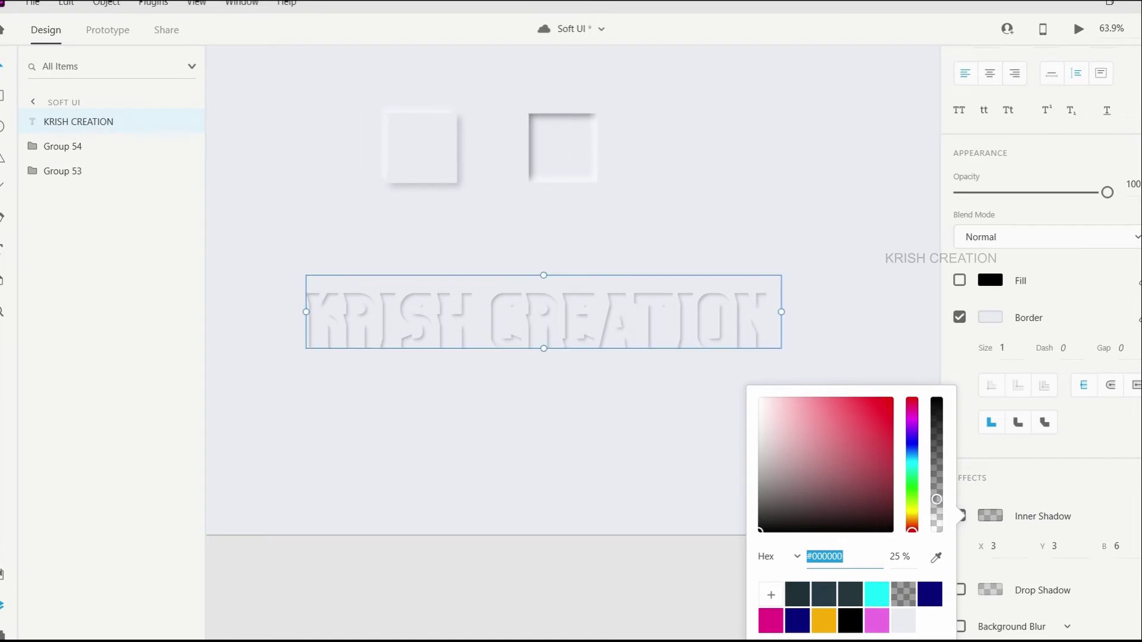
pyautogui.press('End')
pyautogui.click(482, 426)
# Duplicate the KRISH CREATION text and rename the lower of the two text layers DARK
pyautogui.click(424, 332)
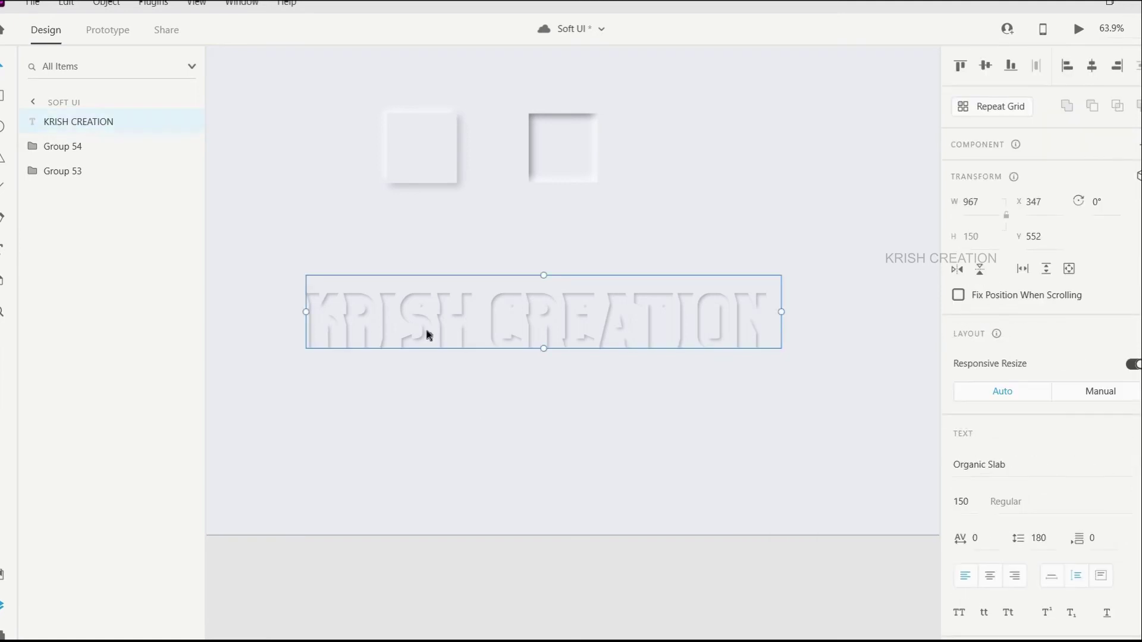
pyautogui.hotkey('ctrl', 'd')
pyautogui.doubleClick(94, 145)
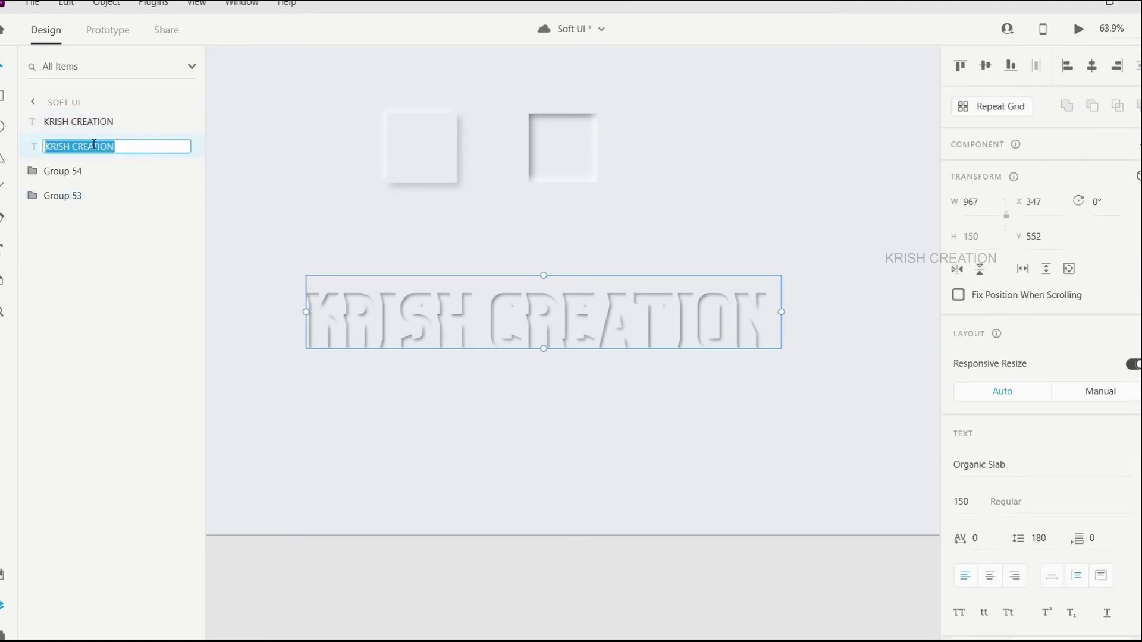
pyautogui.write('DARK')
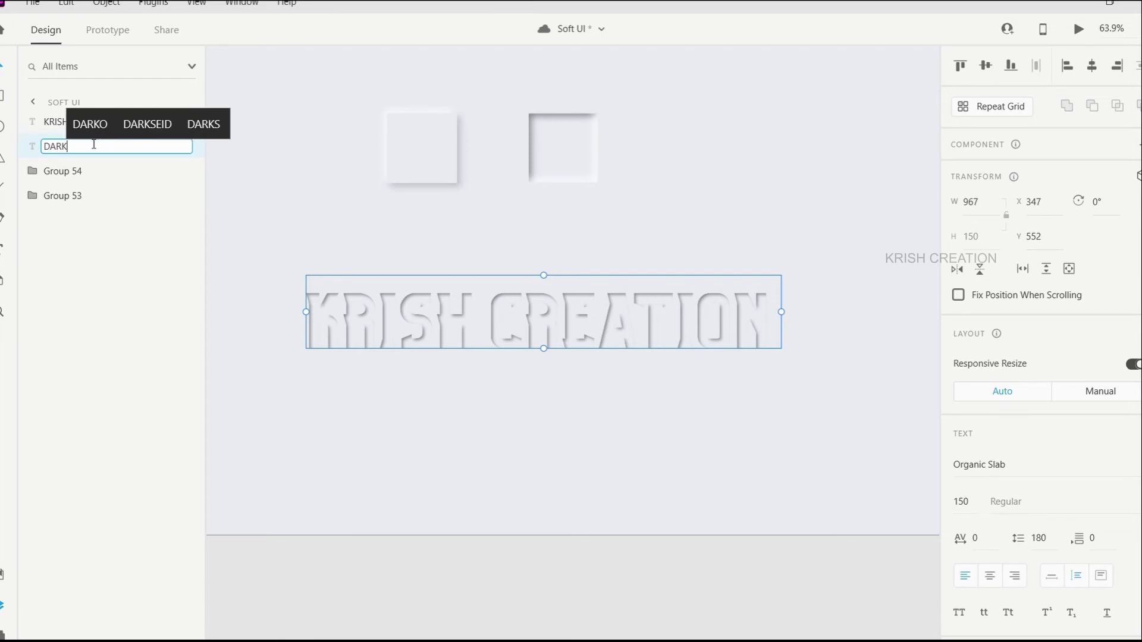
pyautogui.press('Return')
# Rename the upper KRISH CREATION text layer lIGHT
pyautogui.doubleClick(62, 122)
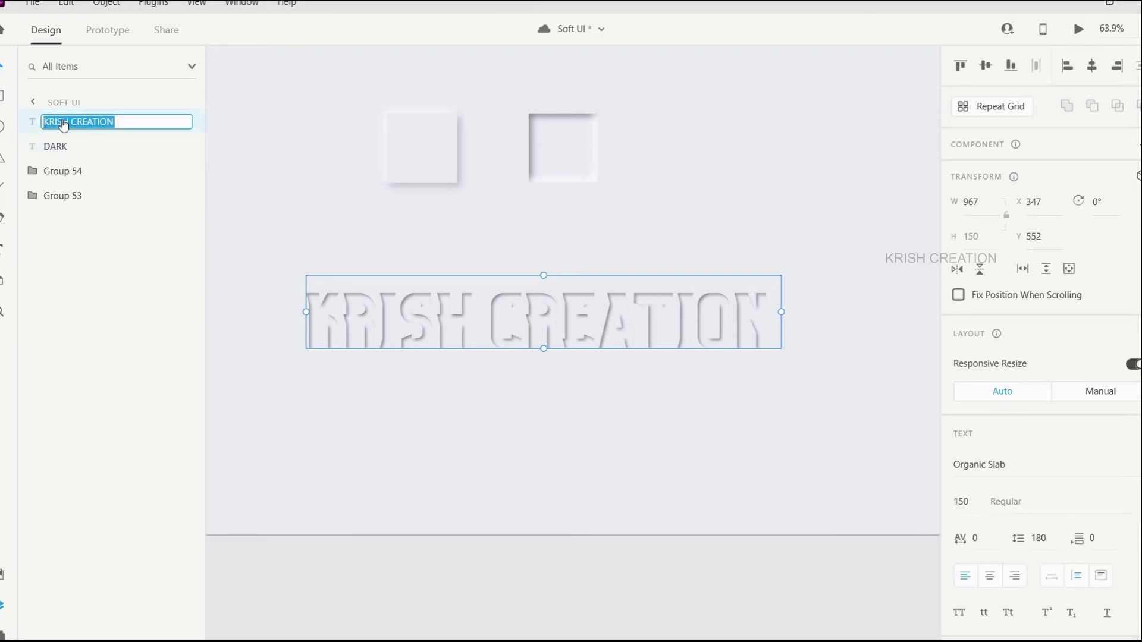
pyautogui.write('lIGHT')
pyautogui.press('Return')
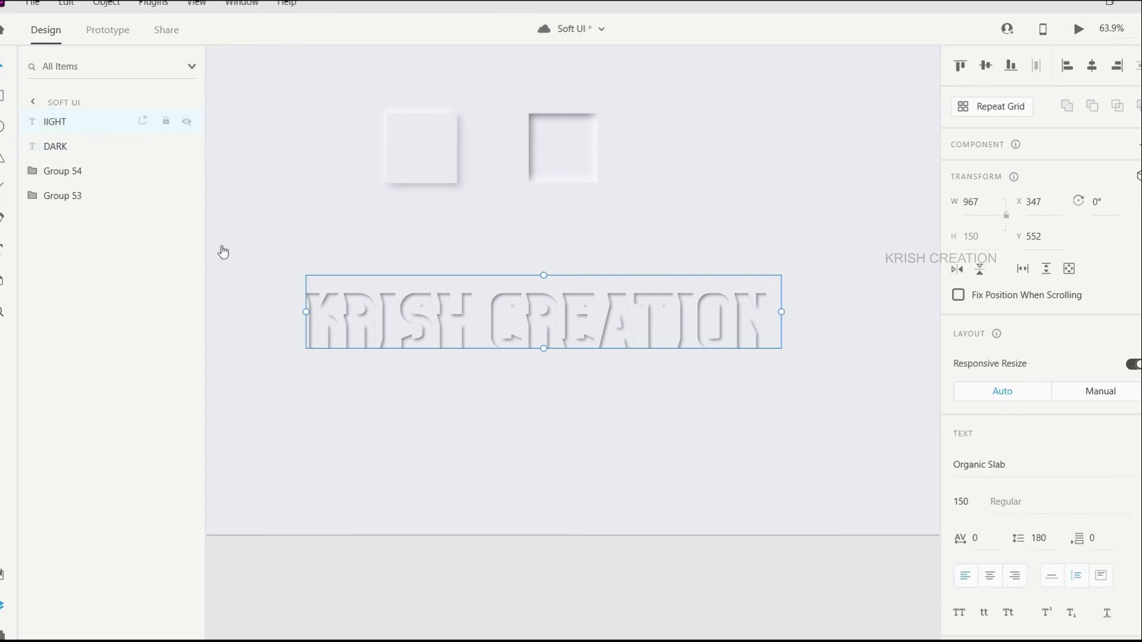
# Change the lIGHT text's inner shadow colour to white (#FFFFFF) at 75% opacity
pyautogui.click(454, 466)
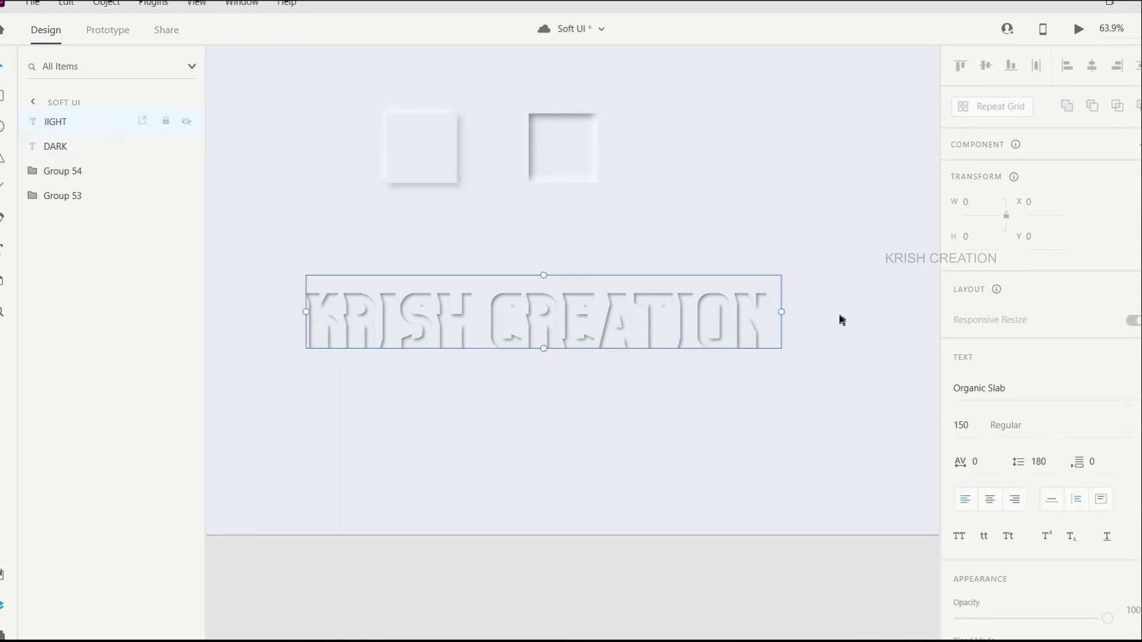
pyautogui.scroll(-10, 1046, 469)
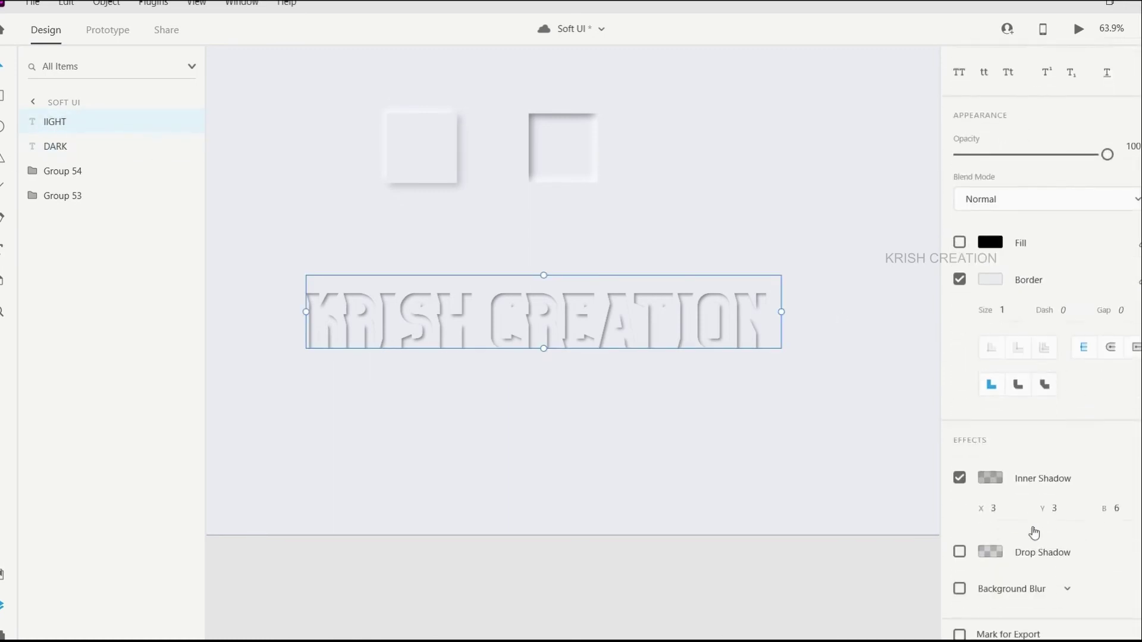
pyautogui.click(990, 478)
pyautogui.moveTo(765, 421); pyautogui.dragTo(754, 304)
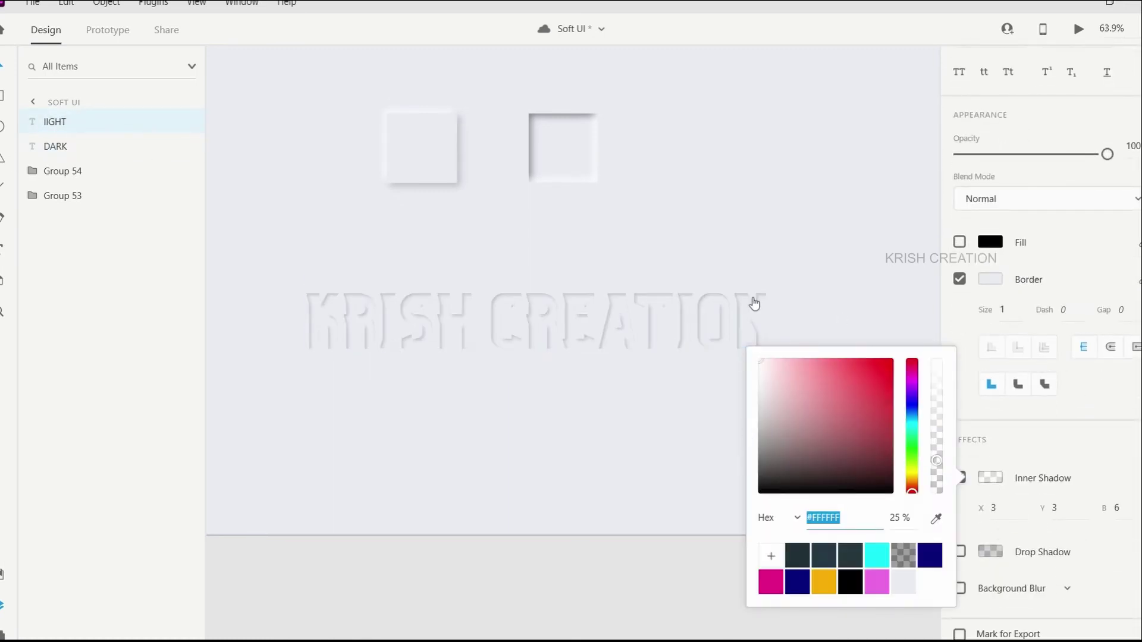
pyautogui.moveTo(937, 465); pyautogui.dragTo(932, 399)
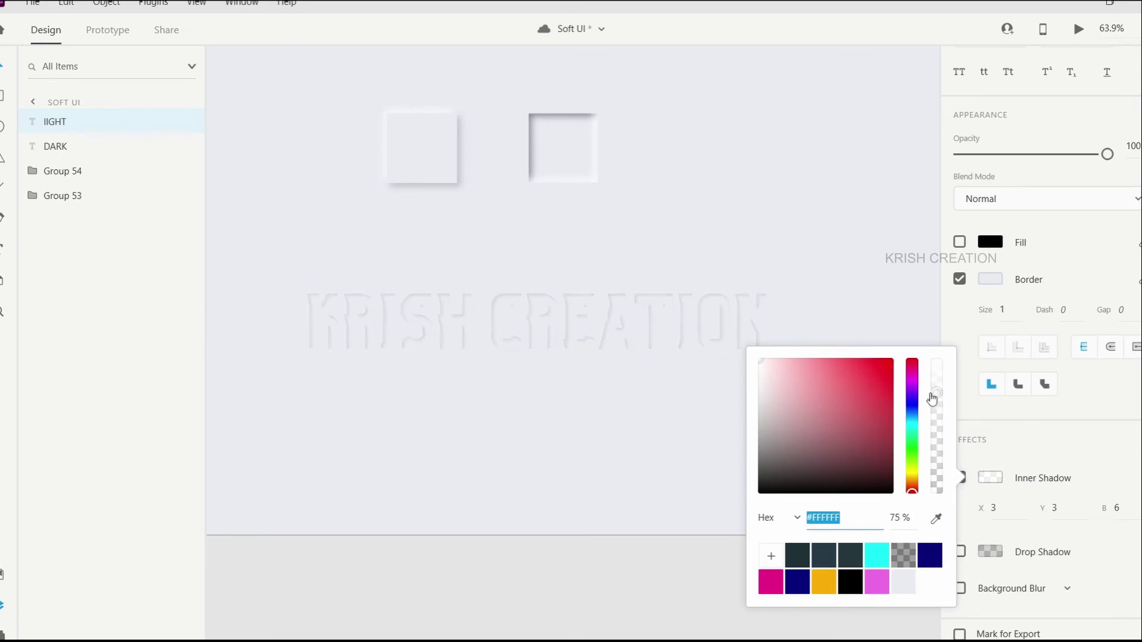
# Set the lIGHT text's inner shadow offsets to X -3 and Y -3 and inspect the lettering
pyautogui.click(1007, 507)
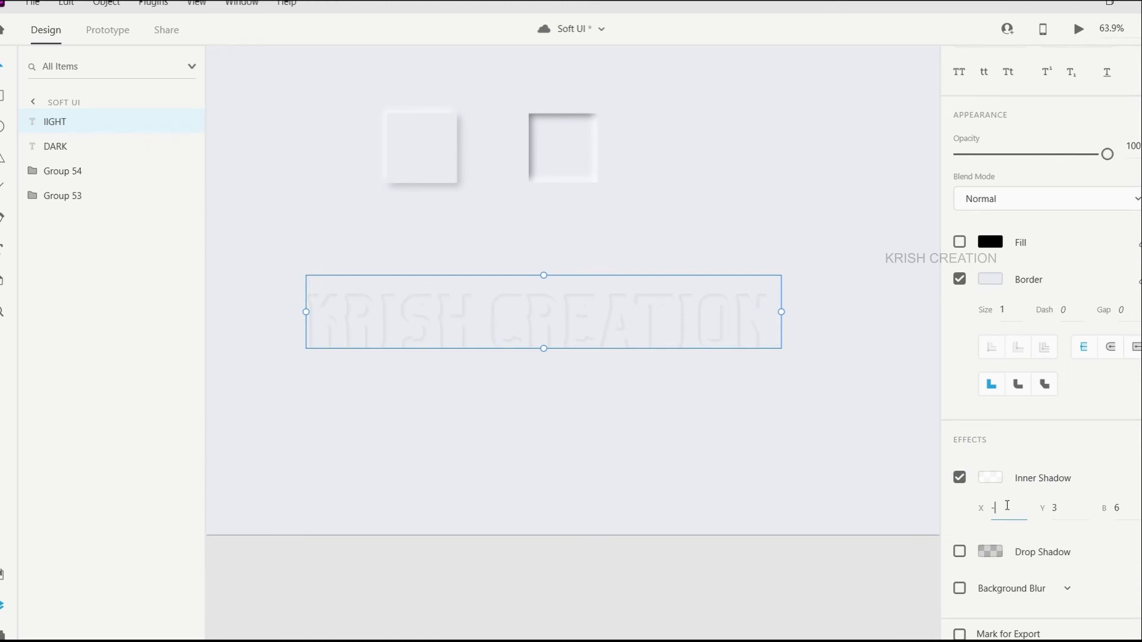
pyautogui.write('-3')
pyautogui.press('Tab')
pyautogui.write('-3')
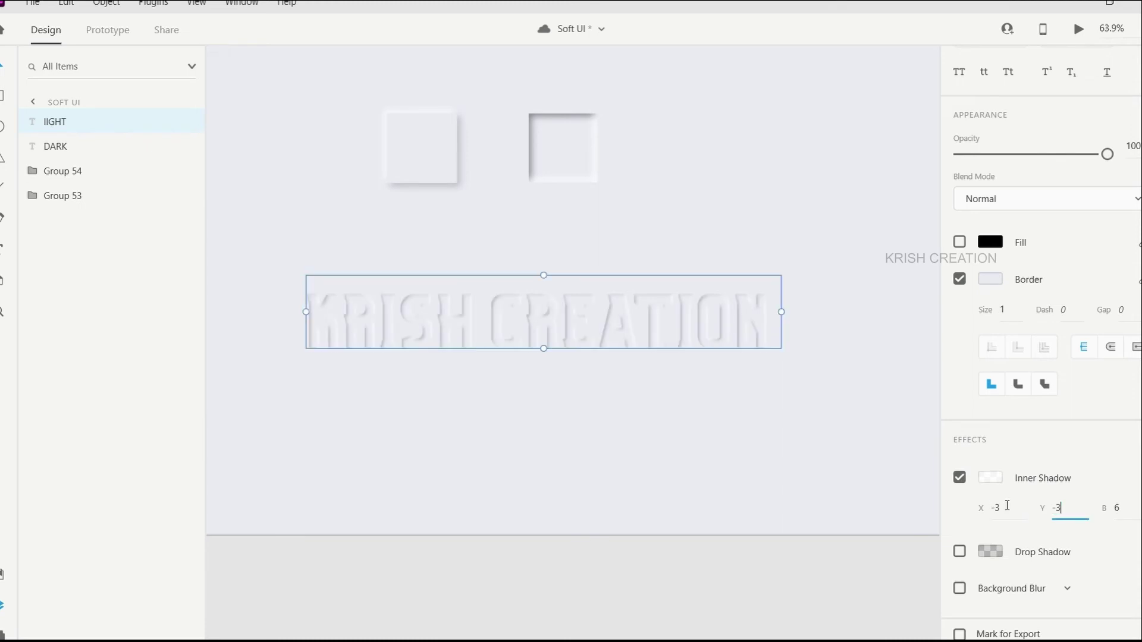
pyautogui.press('Return')
pyautogui.scroll(5, 571, 416)
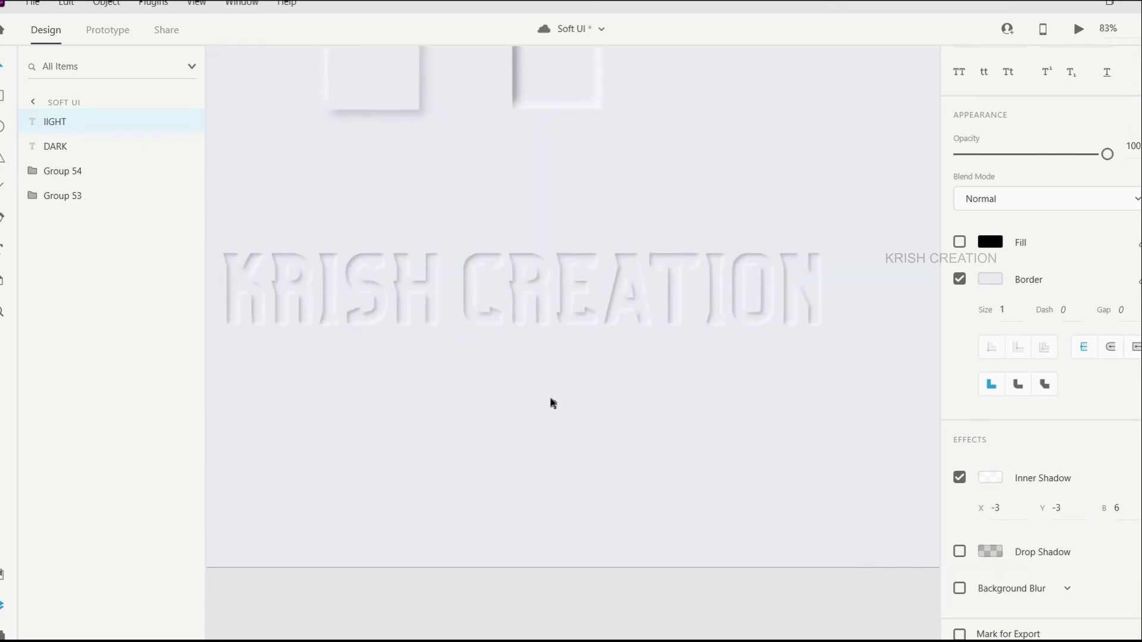
pyautogui.scroll(-5, 549, 321)
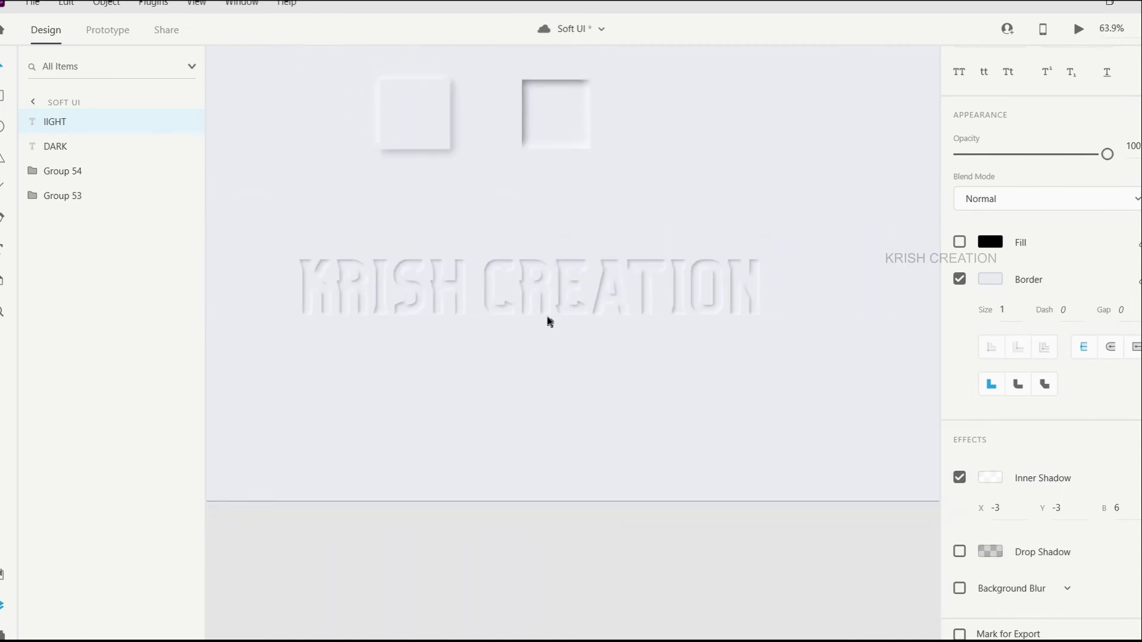
pyautogui.scroll(2, 416, 275)
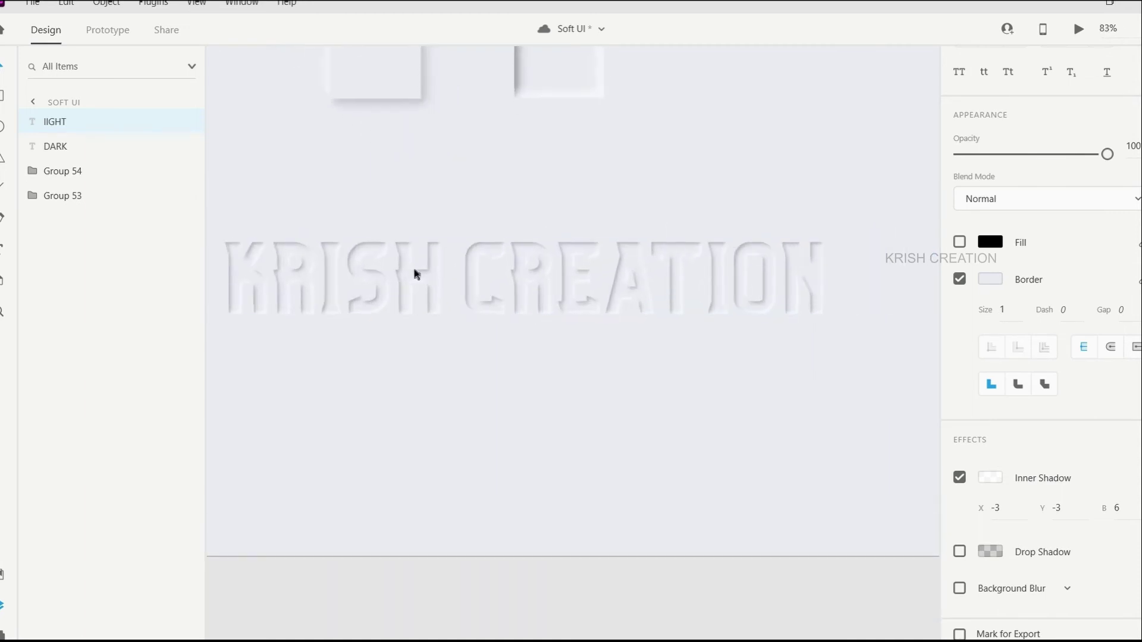
pyautogui.scroll(3, 556, 283)
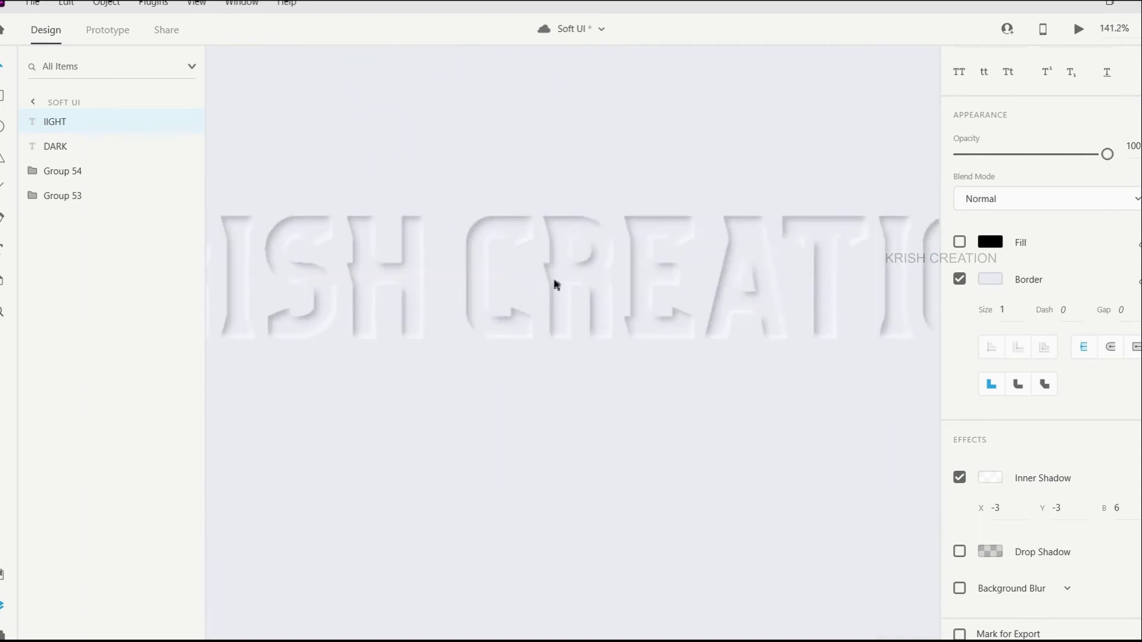
pyautogui.scroll(-5, 562, 339)
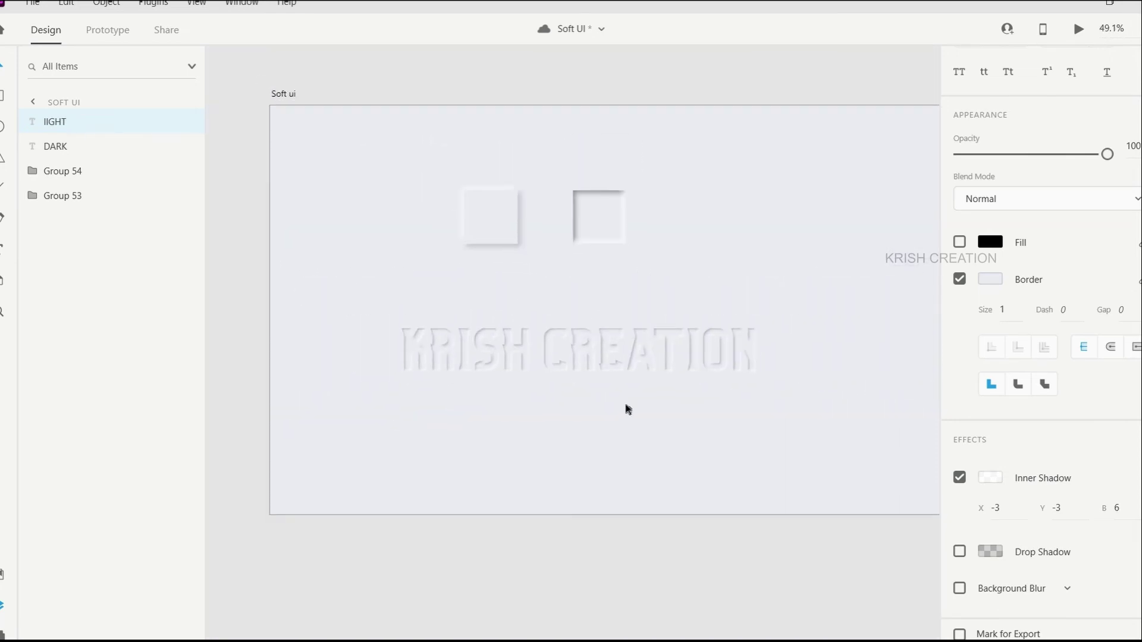
pyautogui.click(624, 408)
pyautogui.moveTo(653, 368); pyautogui.dragTo(726, 365)
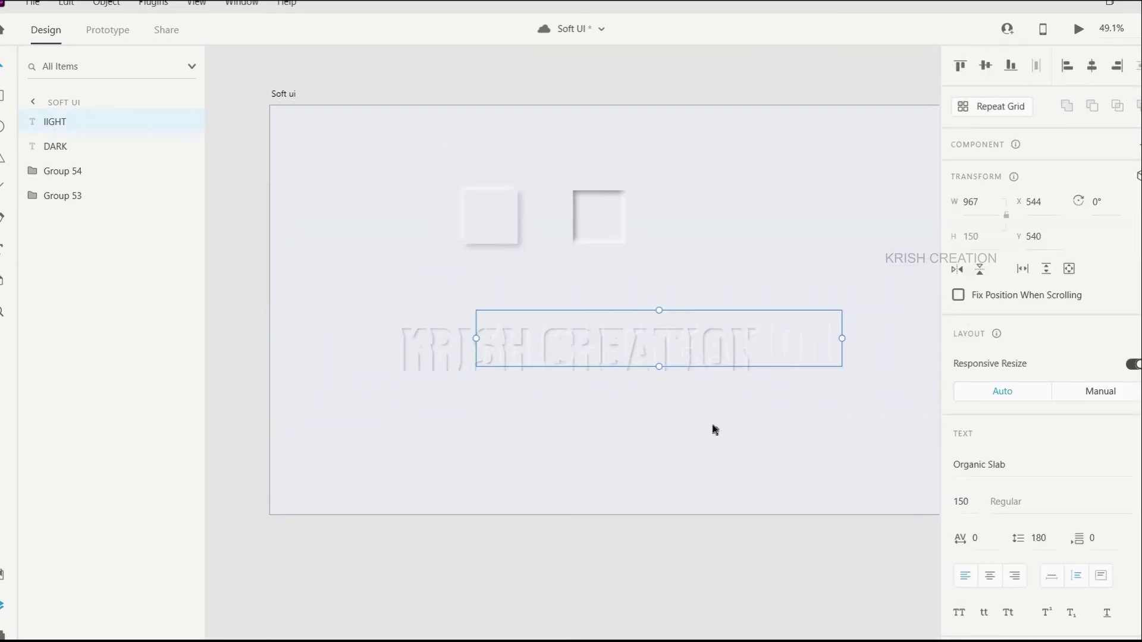
pyautogui.hotkey('ctrl', 'z')
# Group the two KRISH CREATION text layers and move the group up beside the two squares
pyautogui.moveTo(369, 306); pyautogui.dragTo(515, 402)
pyautogui.hotkey('ctrl', 'g')
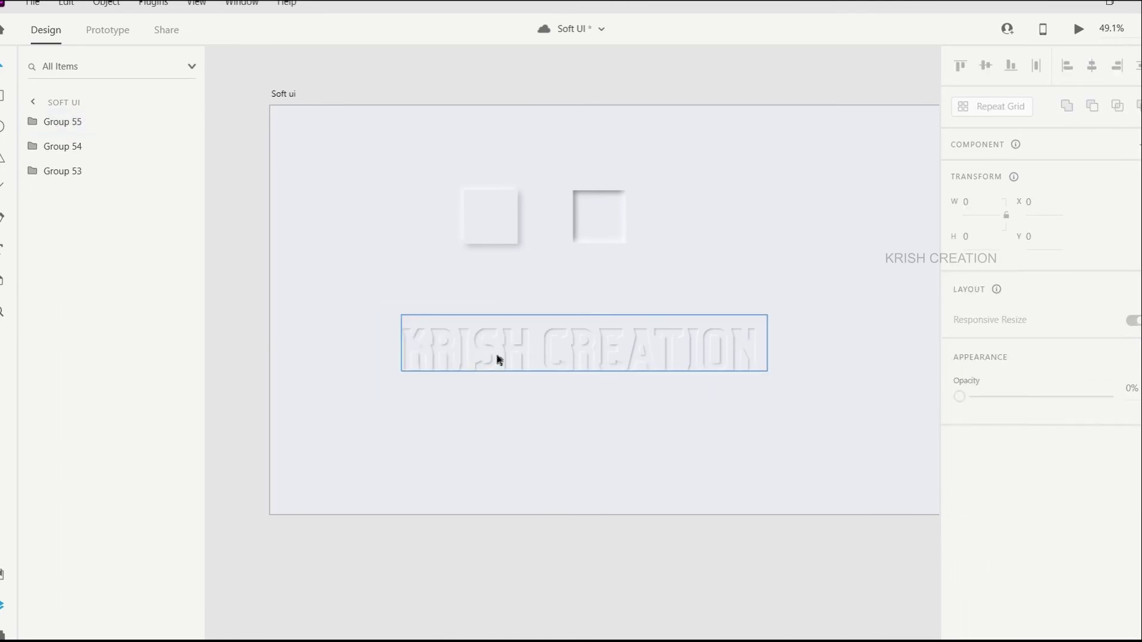
pyautogui.moveTo(497, 358); pyautogui.dragTo(588, 356)
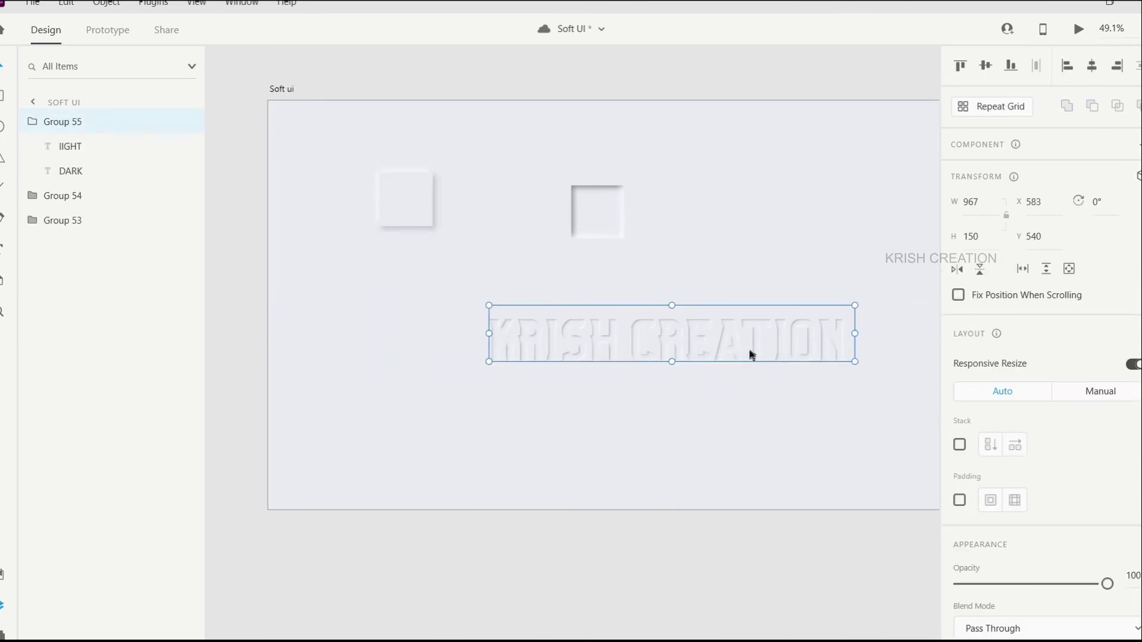
pyautogui.moveTo(734, 346); pyautogui.dragTo(841, 211)
# Move the recessed square closer to the raised square and align it in the same row
pyautogui.click(583, 238)
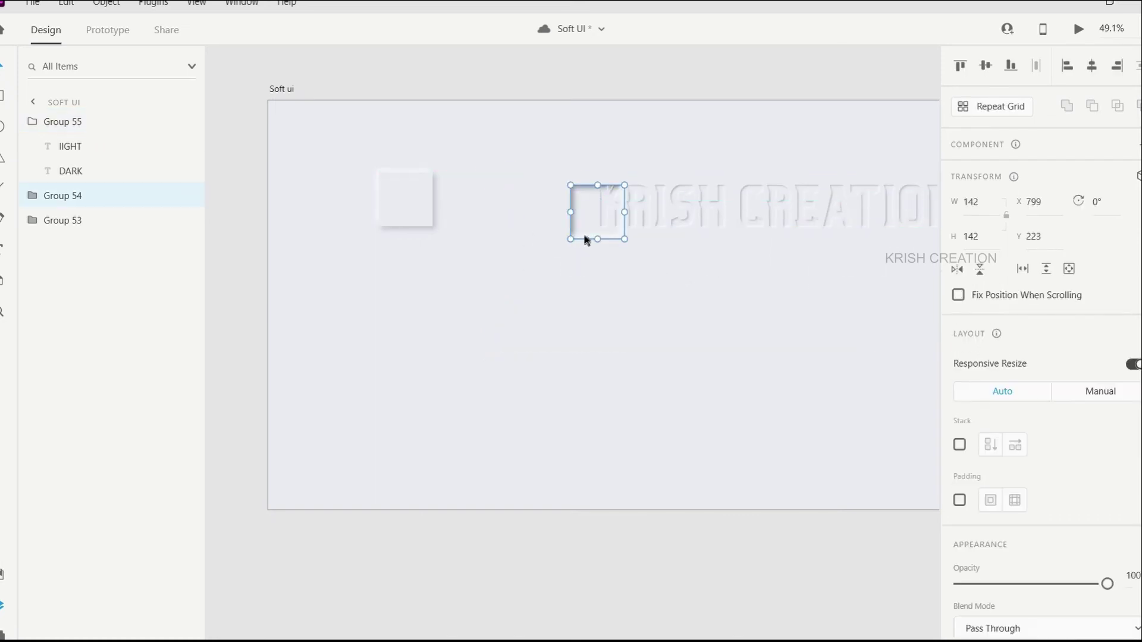
pyautogui.click(580, 241)
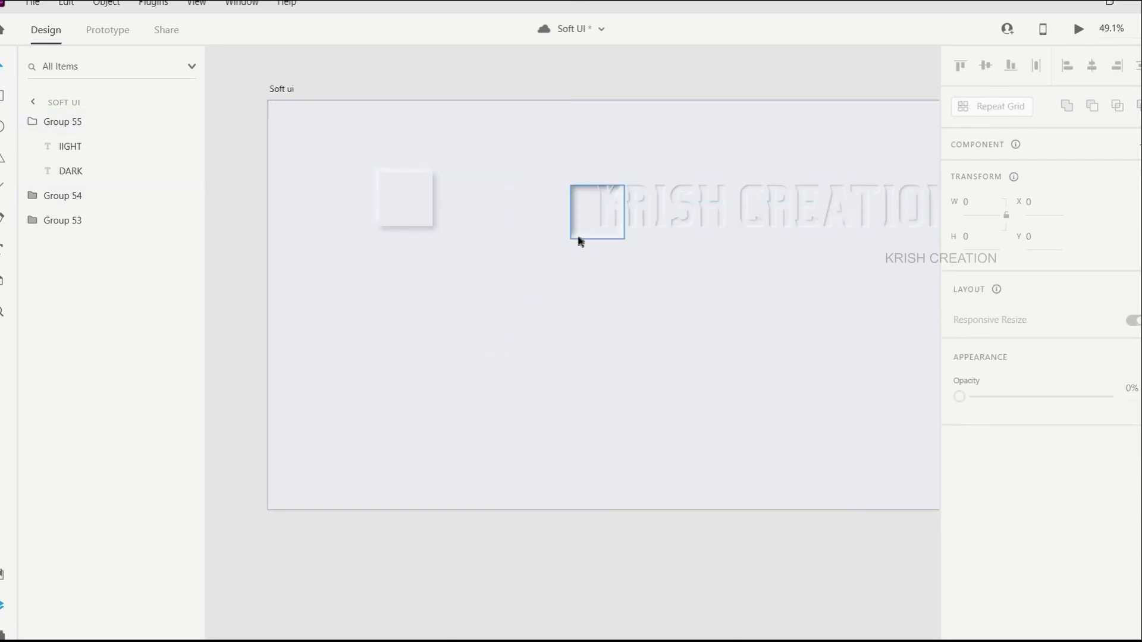
pyautogui.hotkey('ctrl', 'z')
# Duplicate the raised square and place the copy in the empty area below at about X 411, Y 510
pyautogui.click(406, 212)
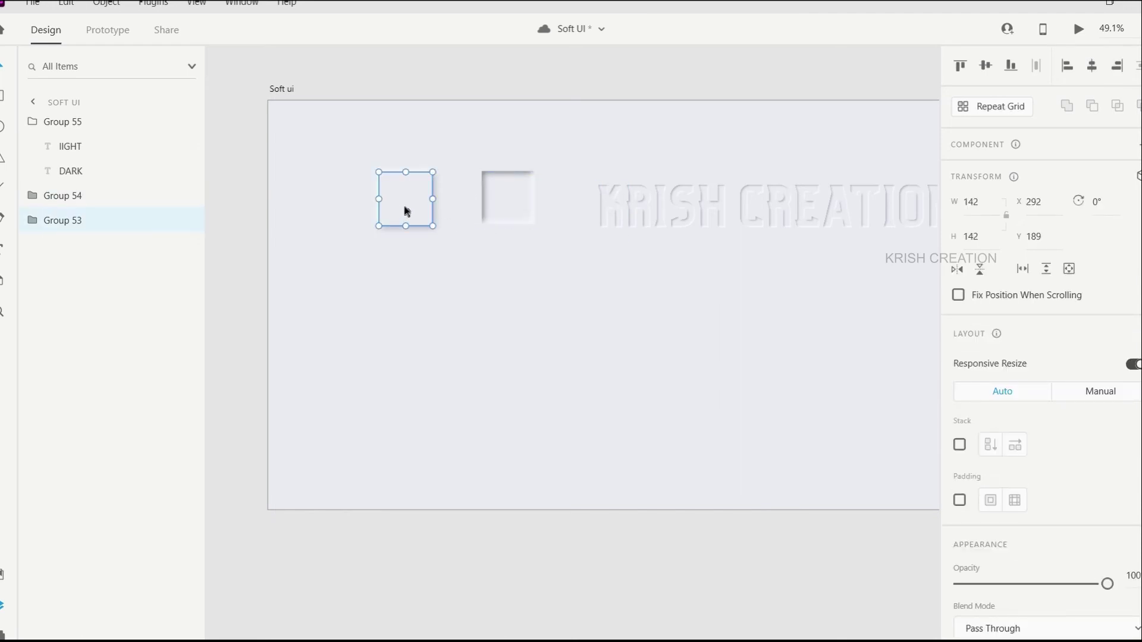
pyautogui.moveTo(405, 209); pyautogui.dragTo(471, 327)
pyautogui.scroll(3, 407, 303)
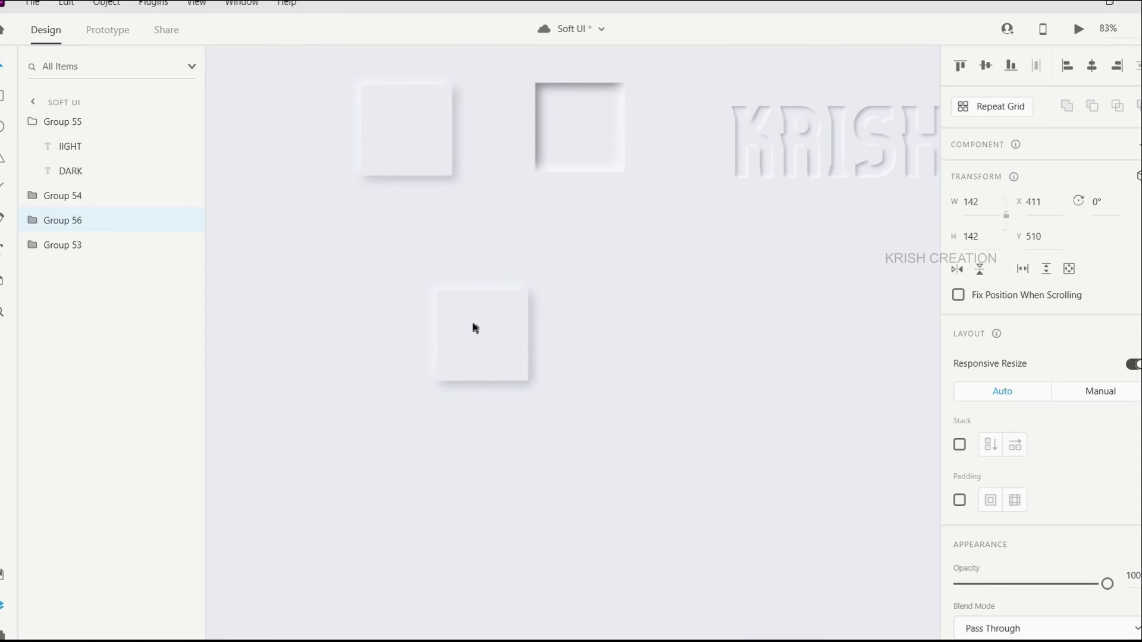
# Apply an Object Blur with an amount of 2 to the Dark layer of the duplicated square
pyautogui.click(36, 221)
pyautogui.click(68, 270)
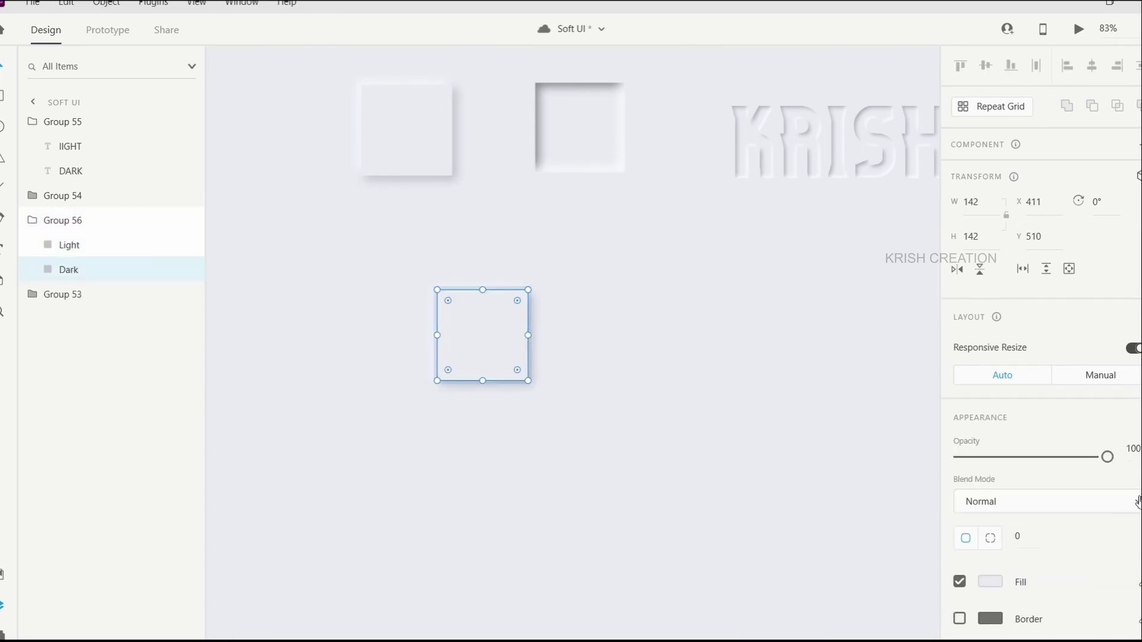
pyautogui.scroll(-4, 1101, 553)
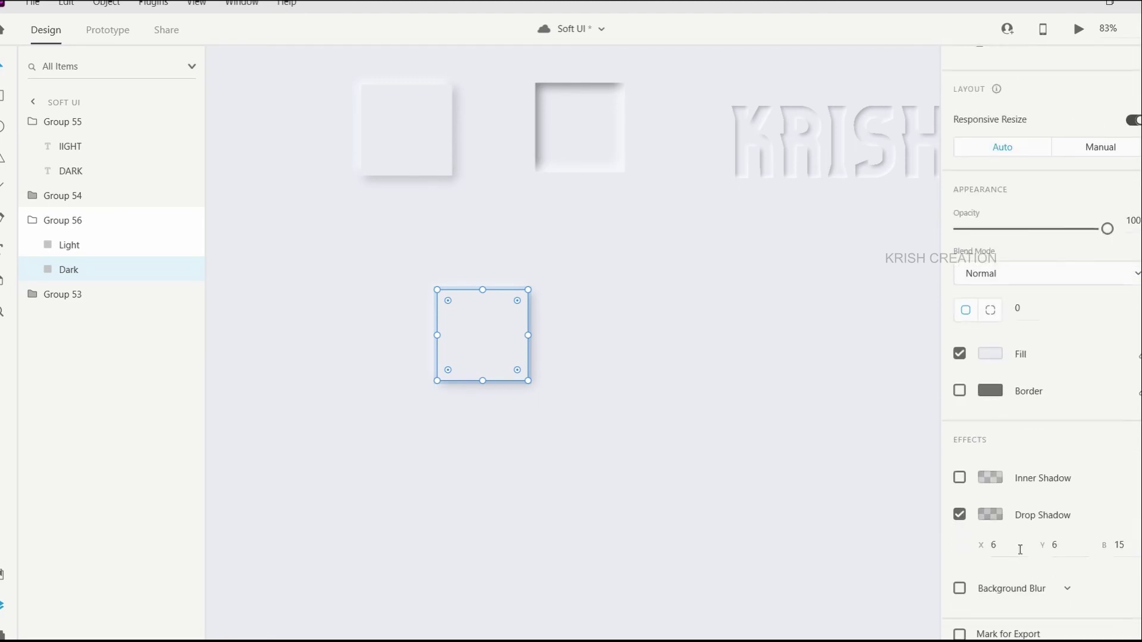
pyautogui.click(1067, 589)
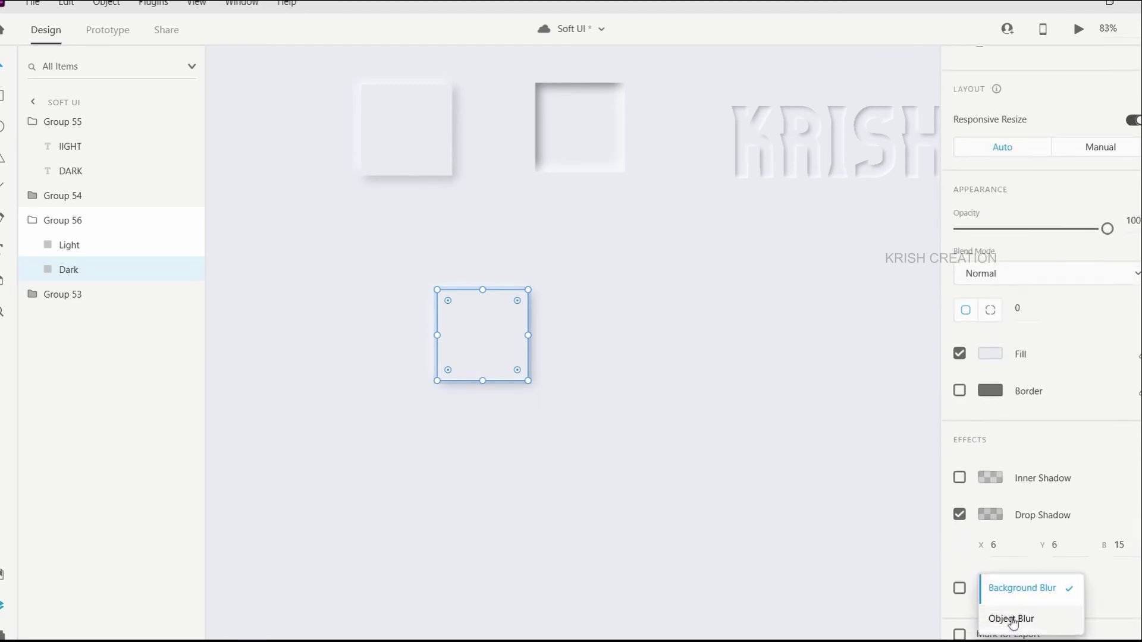
pyautogui.click(1011, 619)
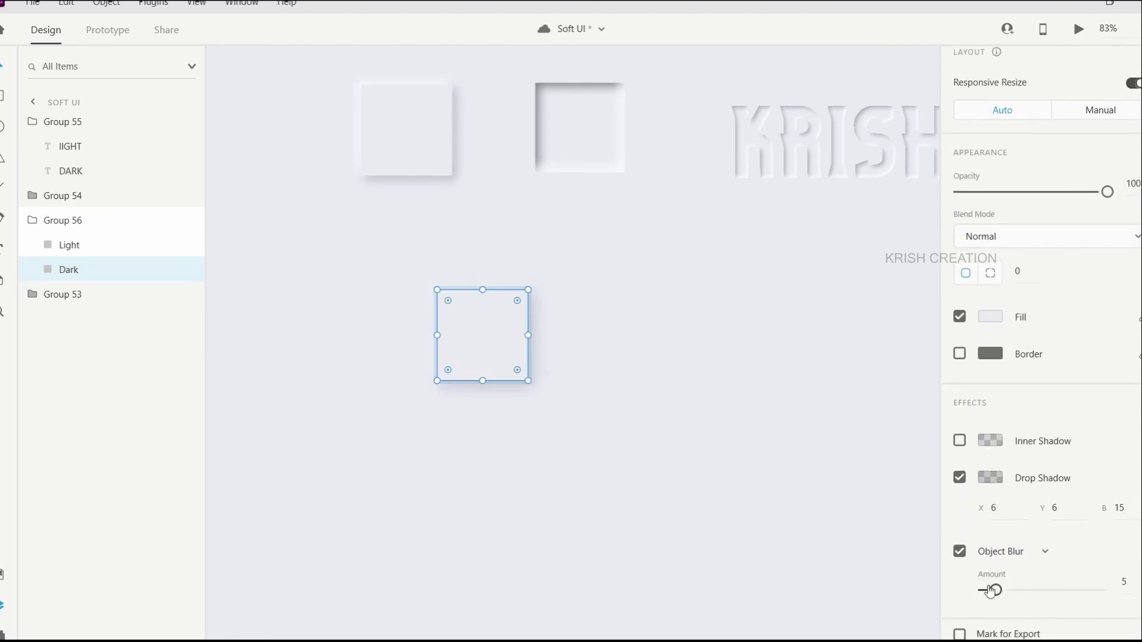
pyautogui.moveTo(990, 593); pyautogui.dragTo(987, 598)
pyautogui.click(1134, 585)
pyautogui.write('2')
pyautogui.press('Return')
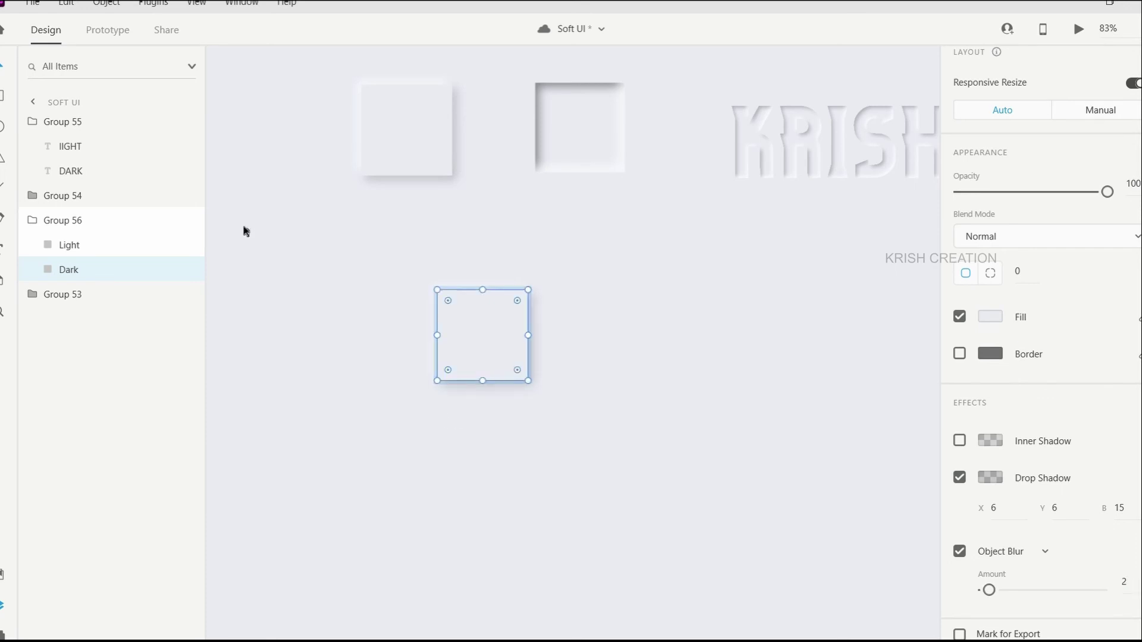
# Apply a subtle Object Blur to the Light layer of the duplicated square
pyautogui.click(69, 247)
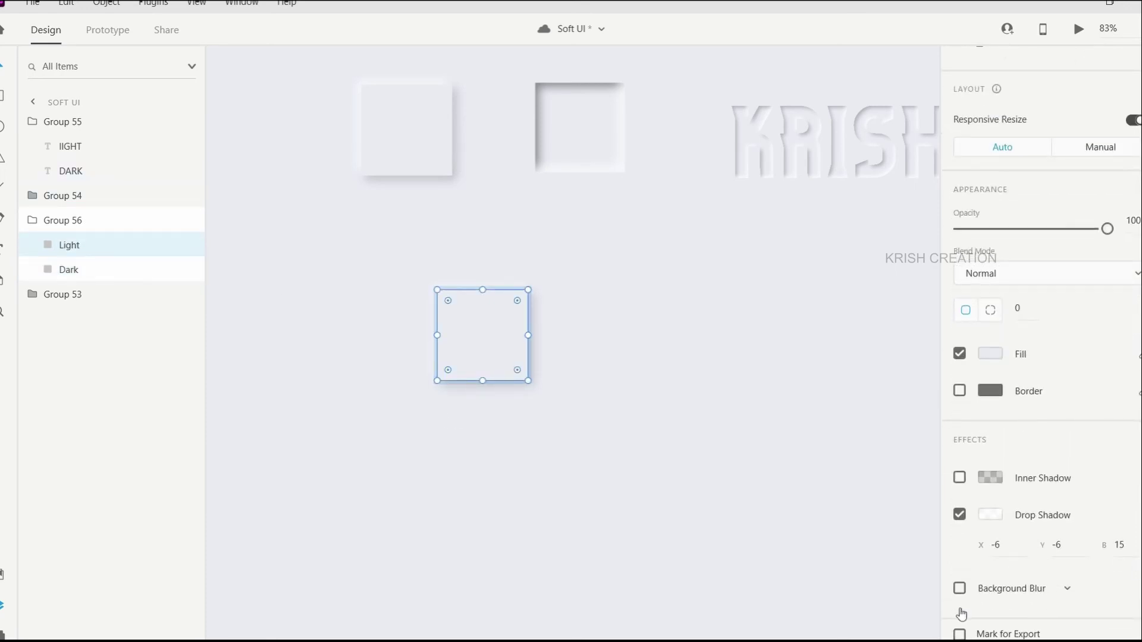
pyautogui.click(960, 589)
pyautogui.click(1066, 591)
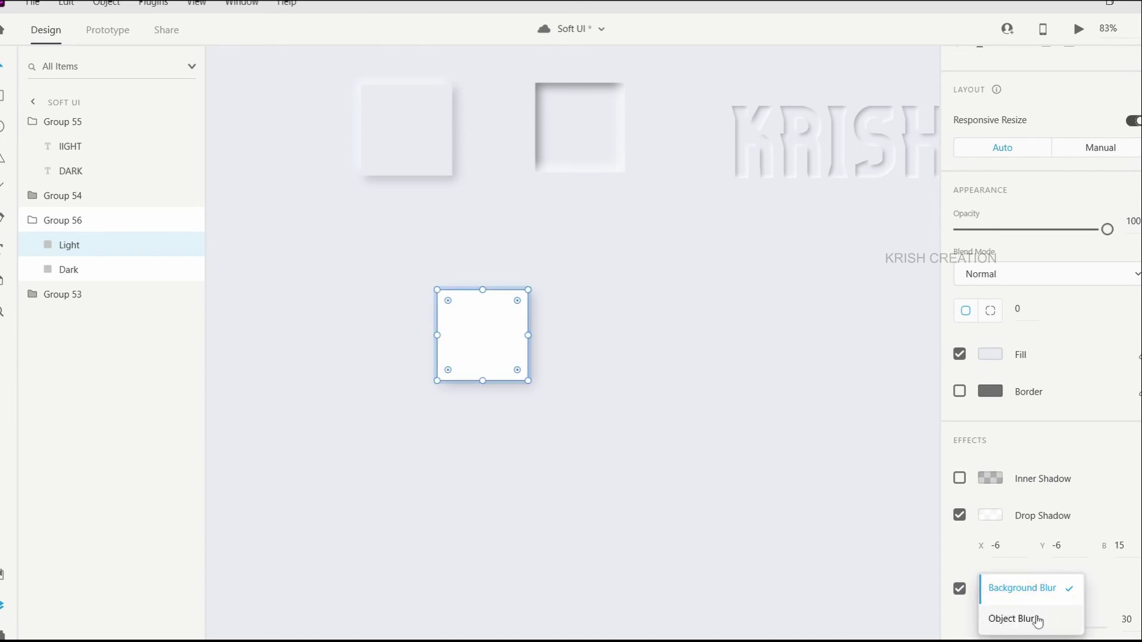
pyautogui.click(1045, 619)
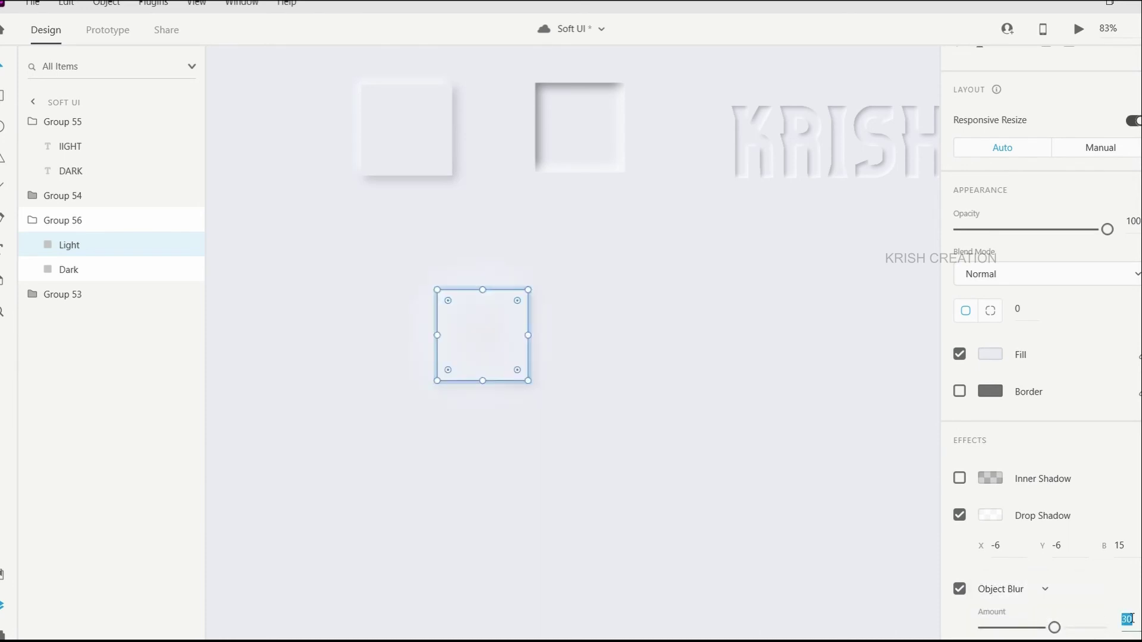
pyautogui.click(587, 422)
pyautogui.scroll(-2, 563, 408)
pyautogui.scroll(1, 563, 408)
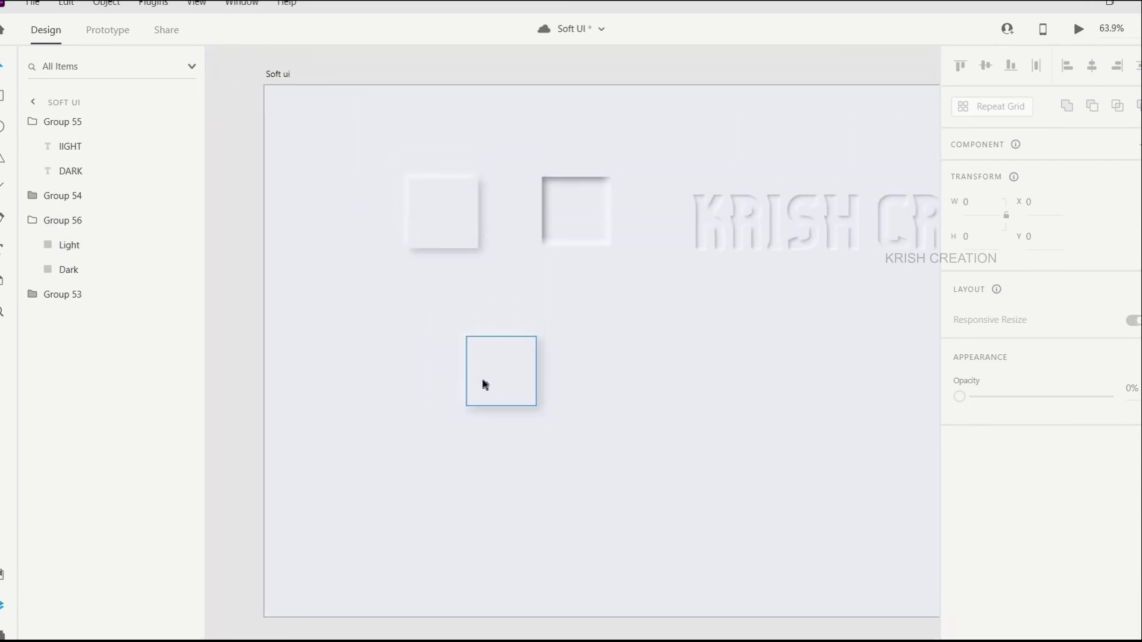
# Move the blurred square directly below the original raised square, at X 292, Y 372
pyautogui.moveTo(479, 380); pyautogui.dragTo(427, 312)
pyautogui.click(551, 337)
pyautogui.scroll(4, 551, 336)
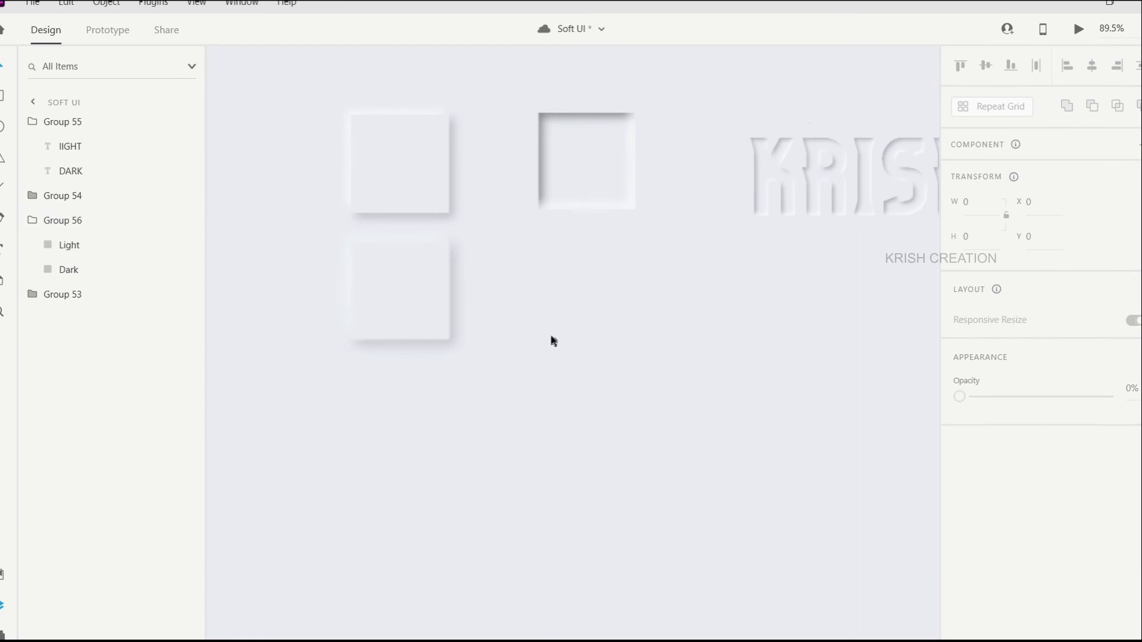
# Set the corner radius of the blurred square's Light layer to 5 and round its Dark layer to match
pyautogui.click(380, 306)
pyautogui.click(381, 307)
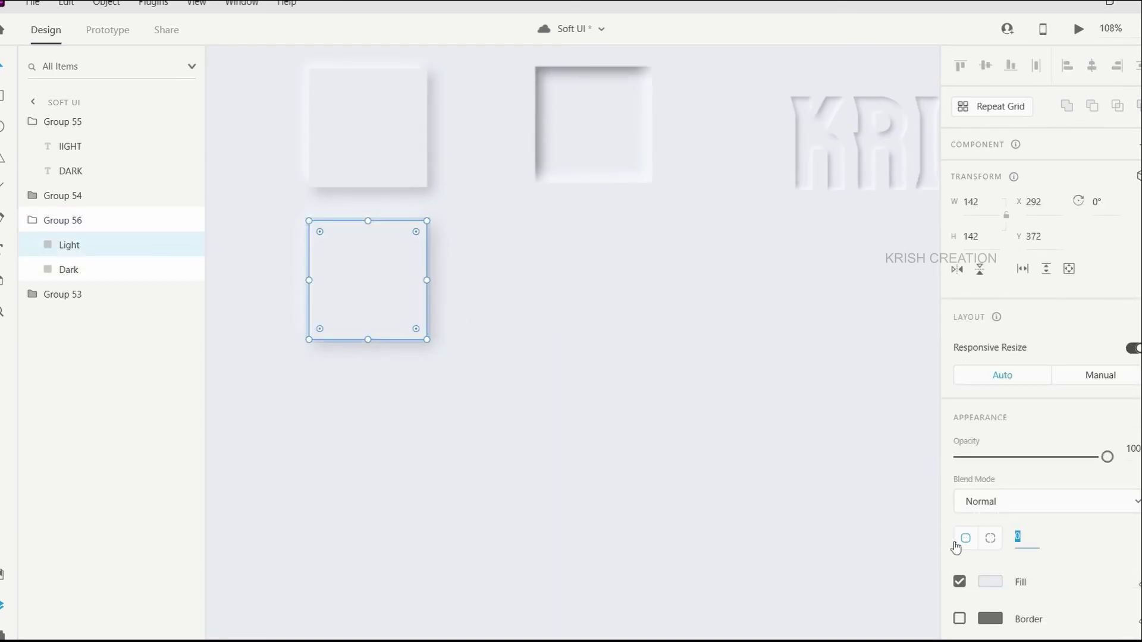
pyautogui.press('Return')
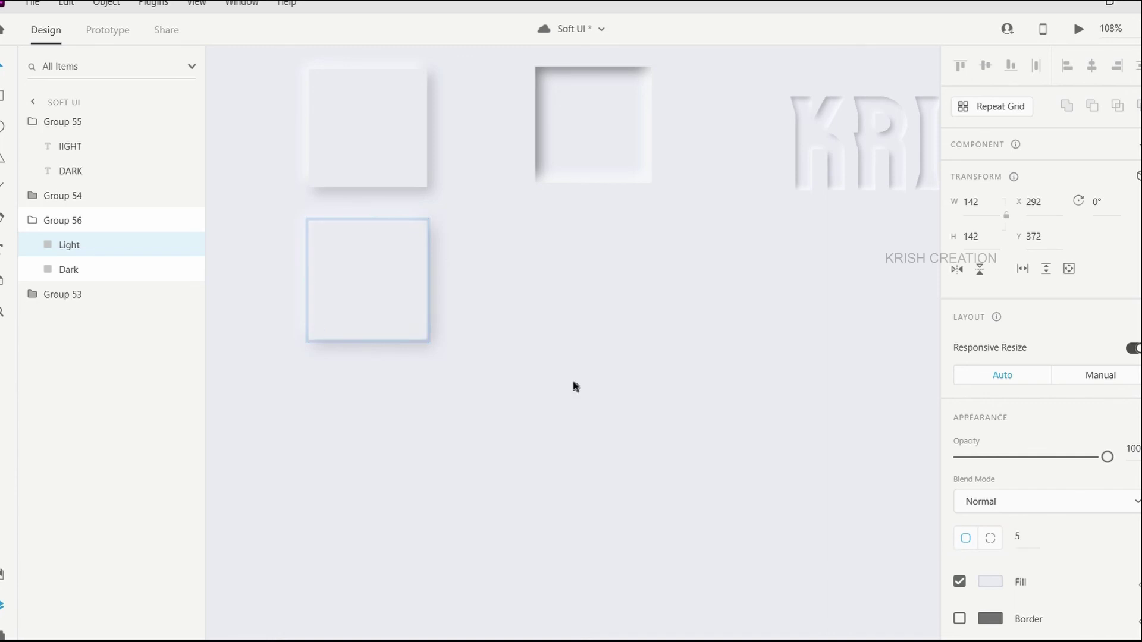
pyautogui.press('Tab')
pyautogui.scroll(-5, 1109, 604)
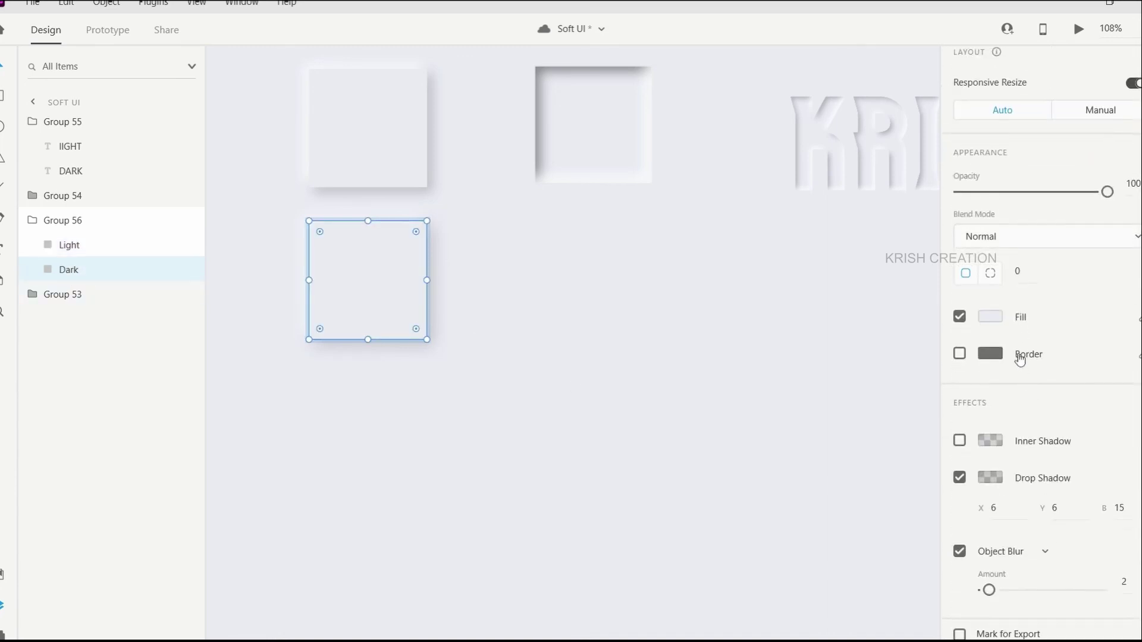
pyautogui.click(1011, 272)
pyautogui.press('Return')
pyautogui.click(479, 313)
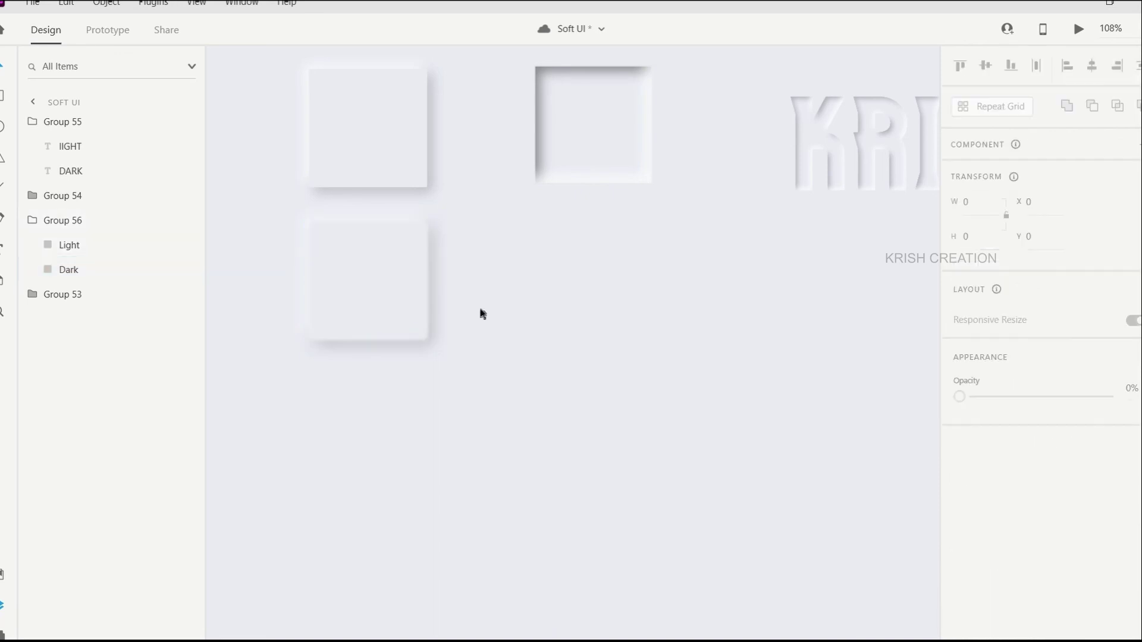
# Move the rounded, blurred square farther down below the original raised square and compare their edges
pyautogui.scroll(-2, 533, 313)
pyautogui.scroll(-3, 548, 284)
pyautogui.scroll(5, 546, 278)
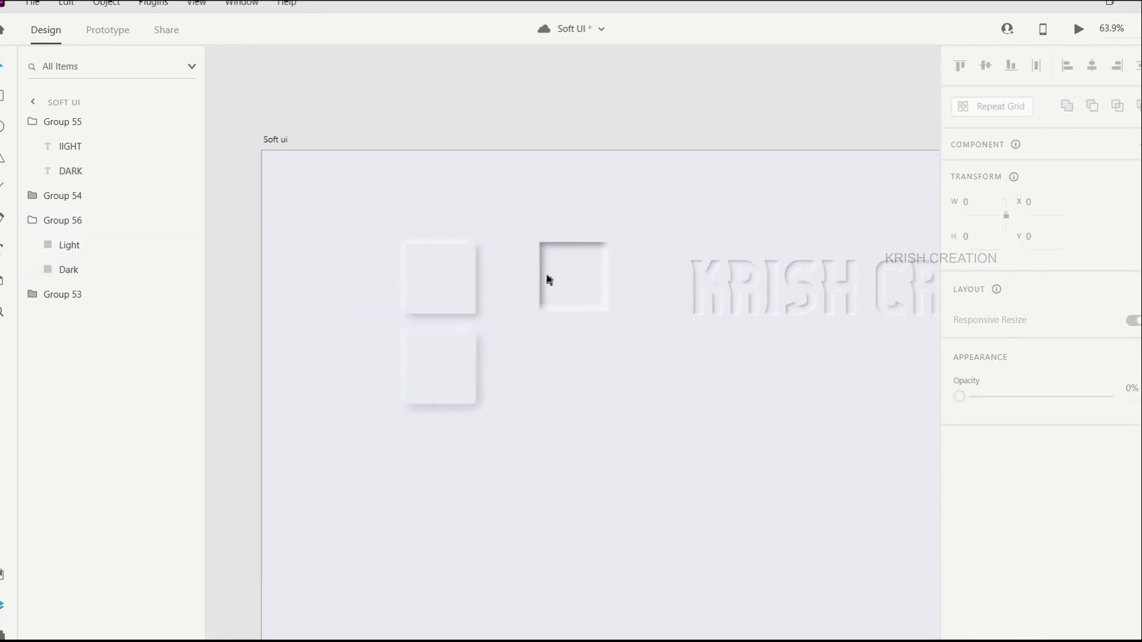
pyautogui.scroll(2, 532, 340)
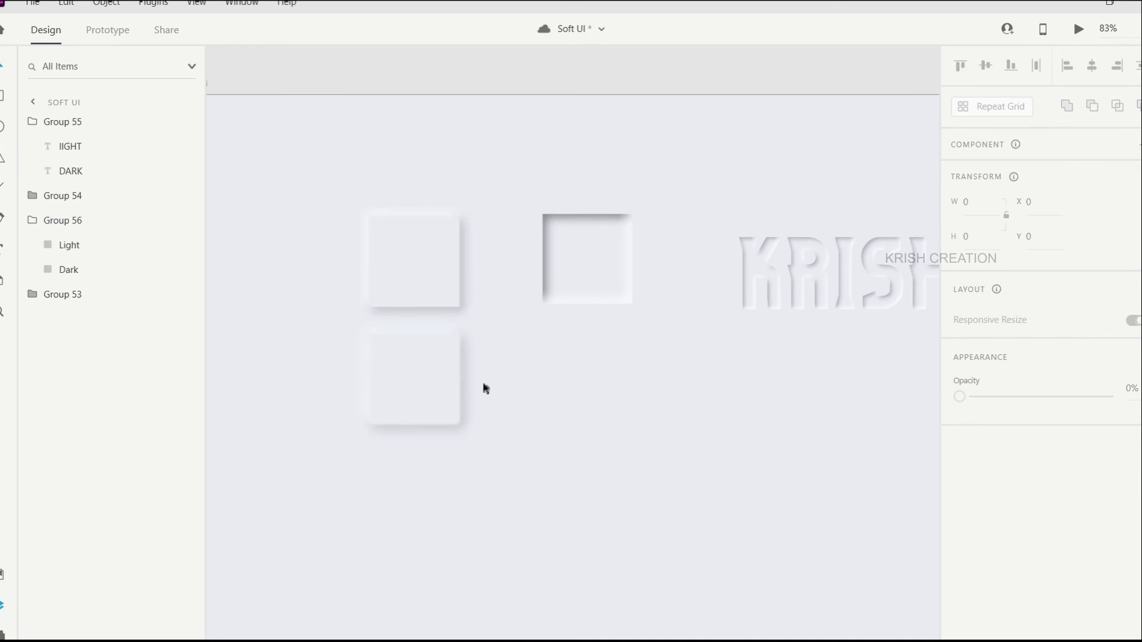
pyautogui.moveTo(422, 412); pyautogui.dragTo(422, 433)
pyautogui.click(534, 455)
pyautogui.scroll(4, 534, 455)
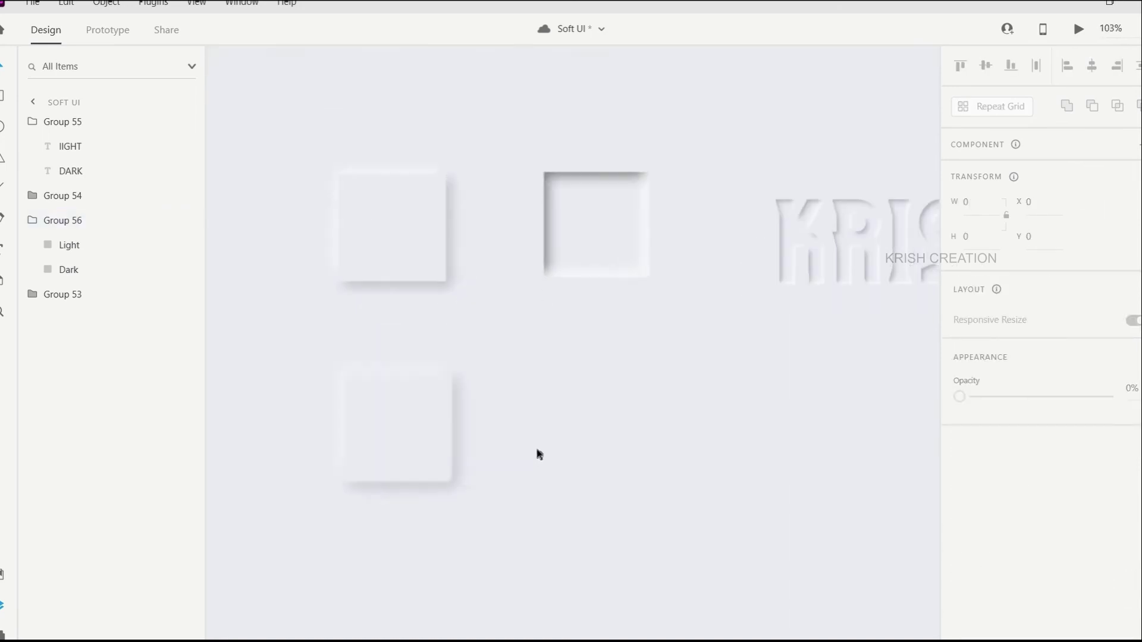
pyautogui.hscroll(-2, 380, 414)
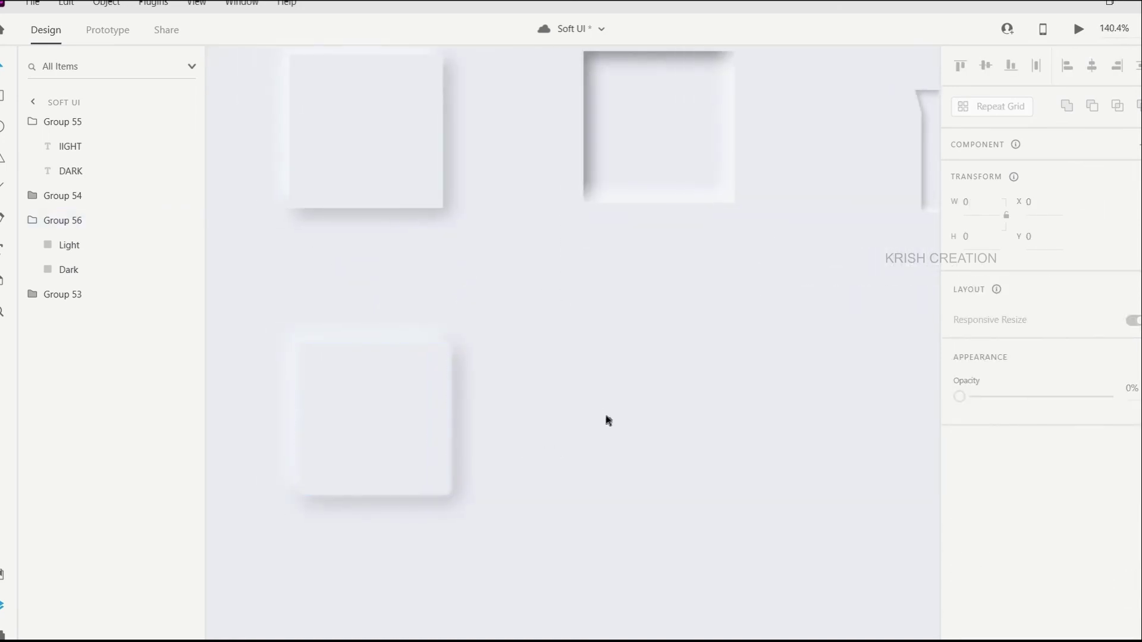
pyautogui.scroll(-2, 378, 416)
pyautogui.scroll(-2, 552, 419)
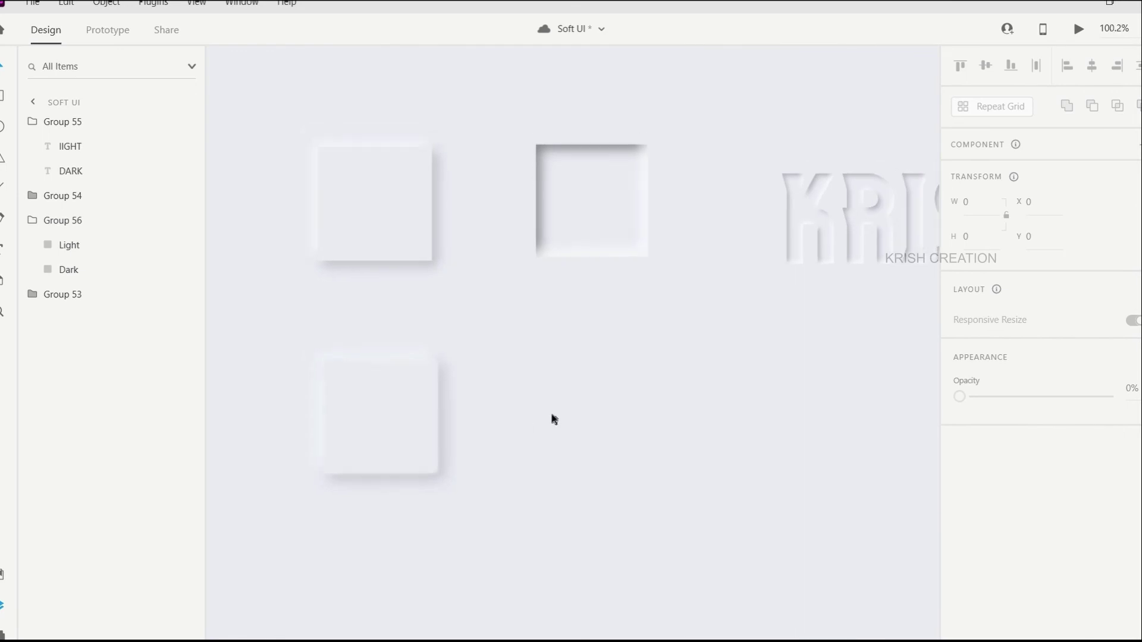
pyautogui.scroll(-3, 556, 420)
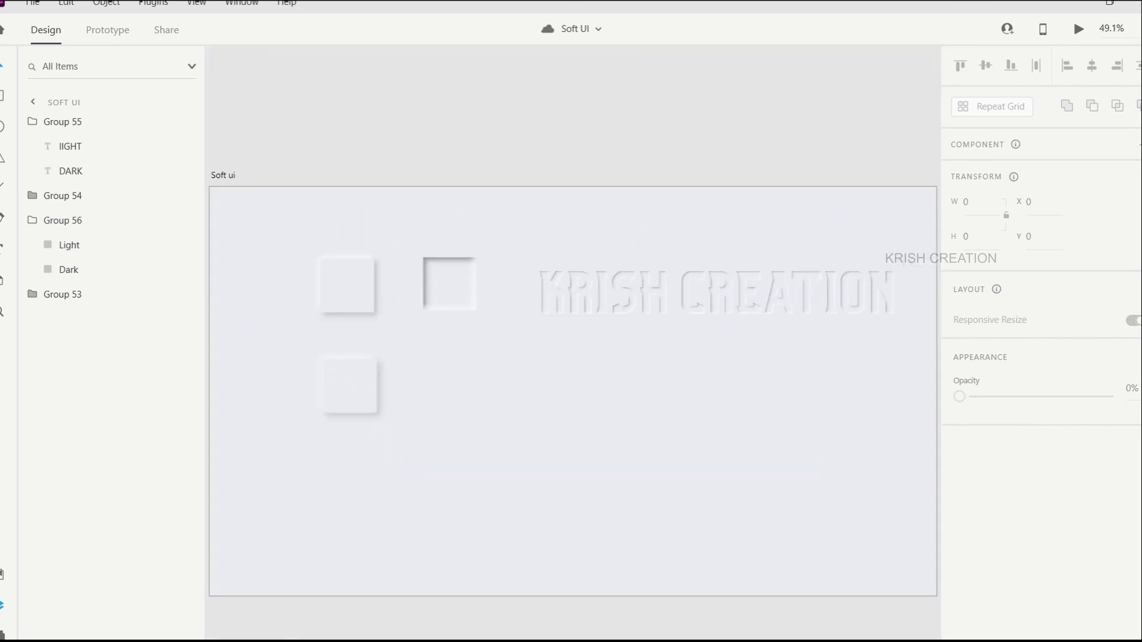